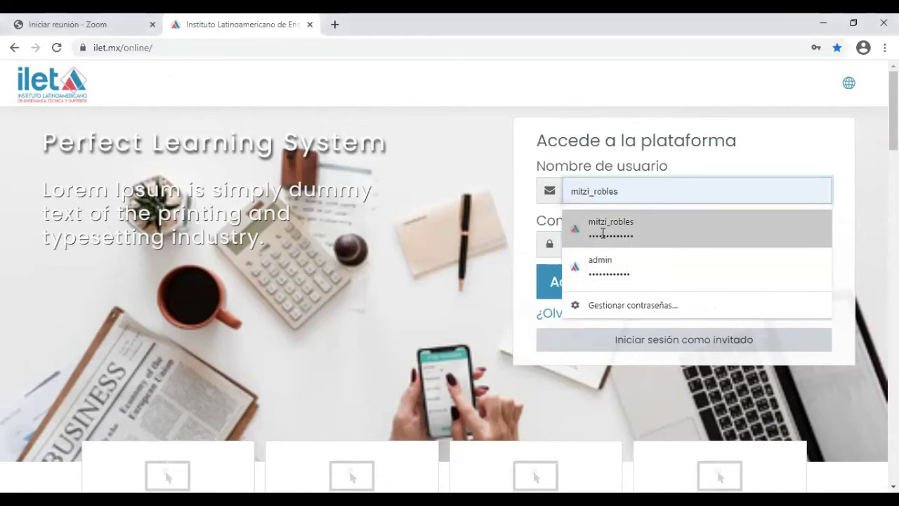
# Sign in to the ILET Moodle site using the saved login from autofill.
pyautogui.click(602, 235)
pyautogui.click(576, 288)
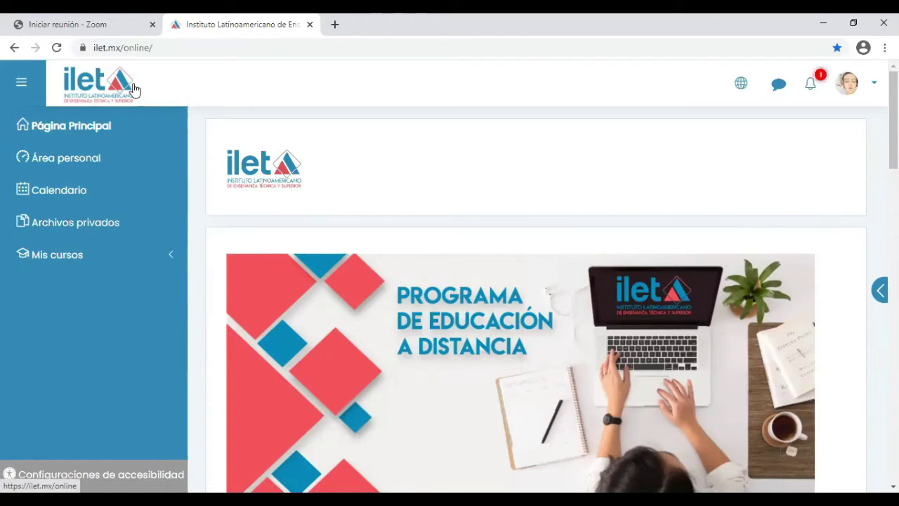
# Log out of the current account and sign back in with the saved administrator login.
pyautogui.click(860, 91)
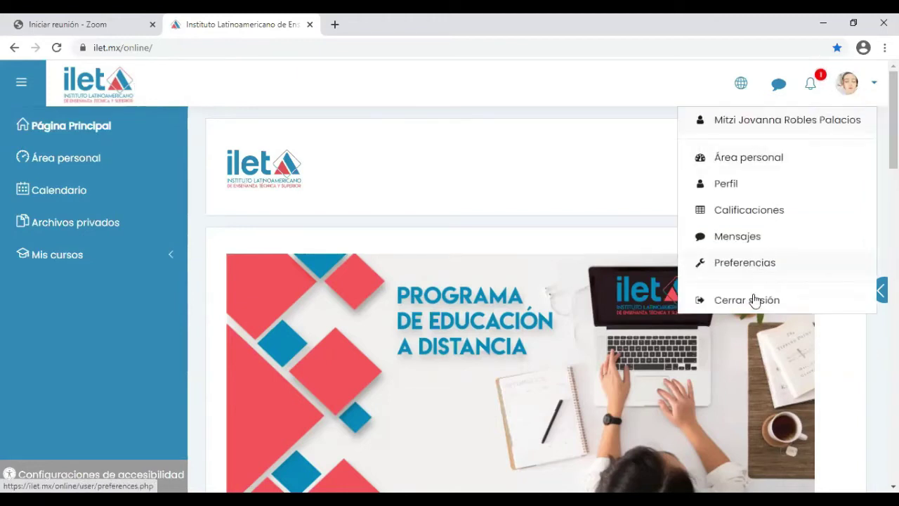
pyautogui.click(753, 302)
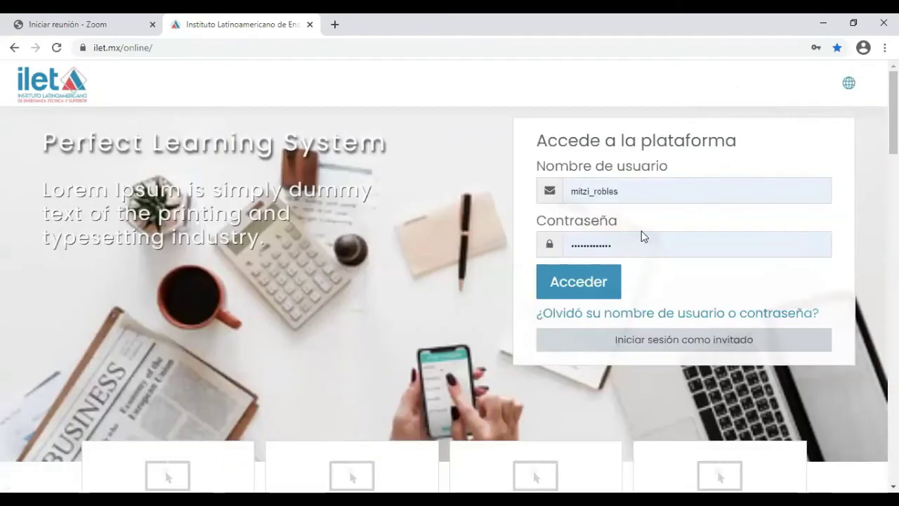
pyautogui.click(642, 189)
pyautogui.click(606, 273)
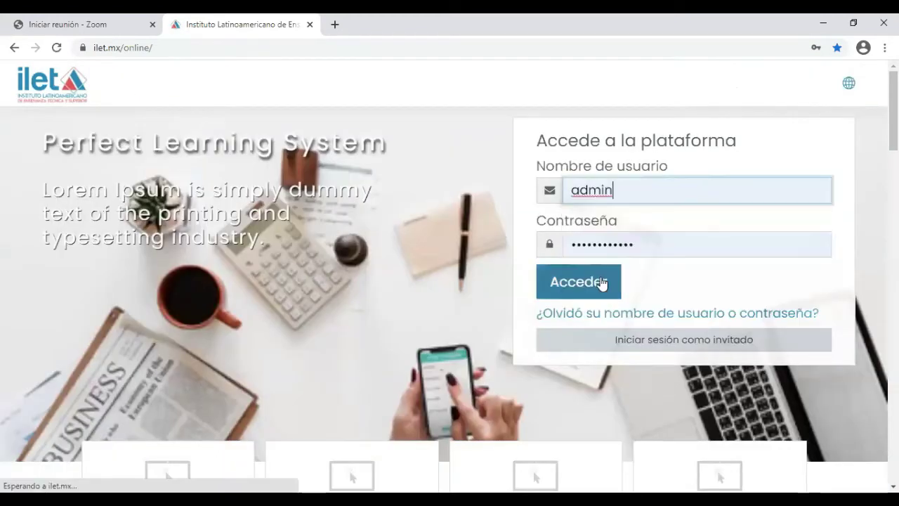
pyautogui.click(601, 283)
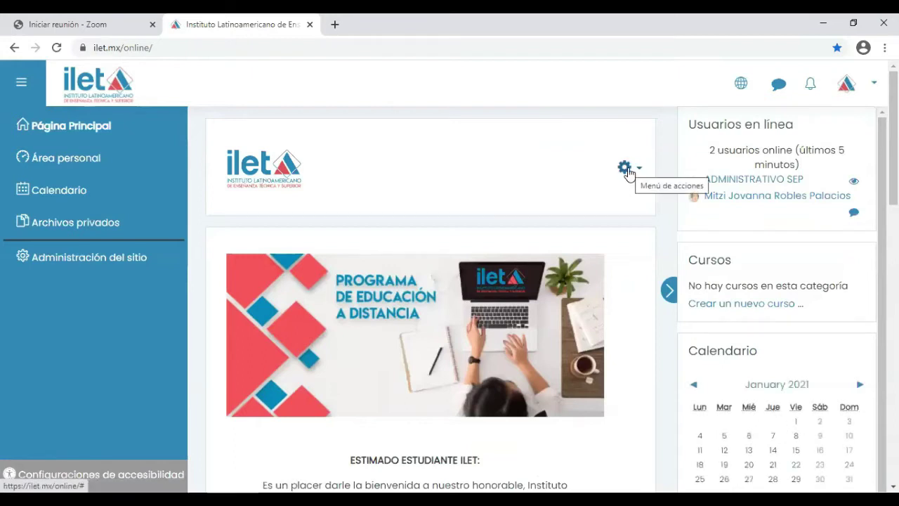
# Turn on editing (Activar edición) for the site front page.
pyautogui.click(627, 174)
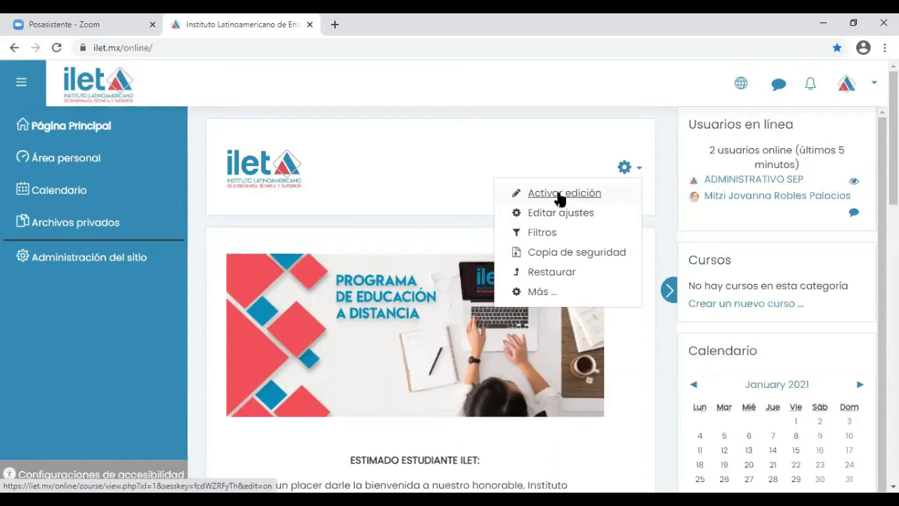
pyautogui.click(556, 191)
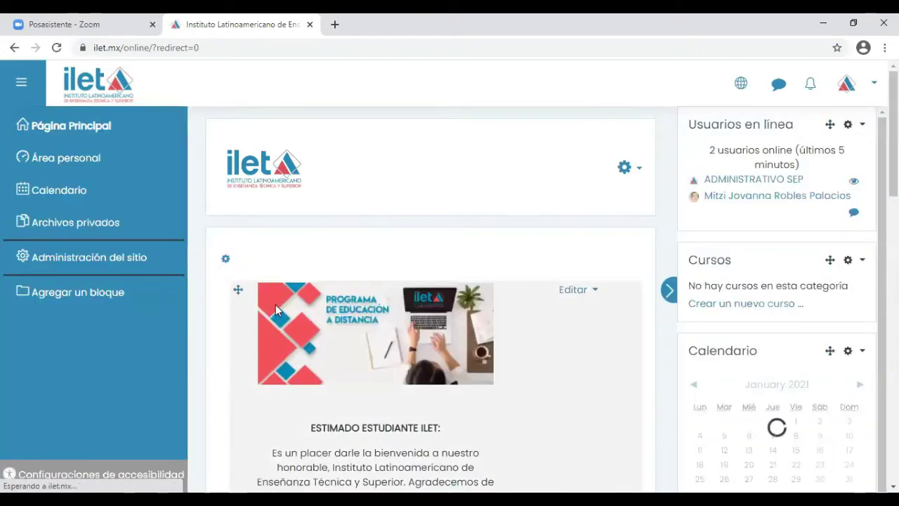
pyautogui.scroll(-5, 567, 259)
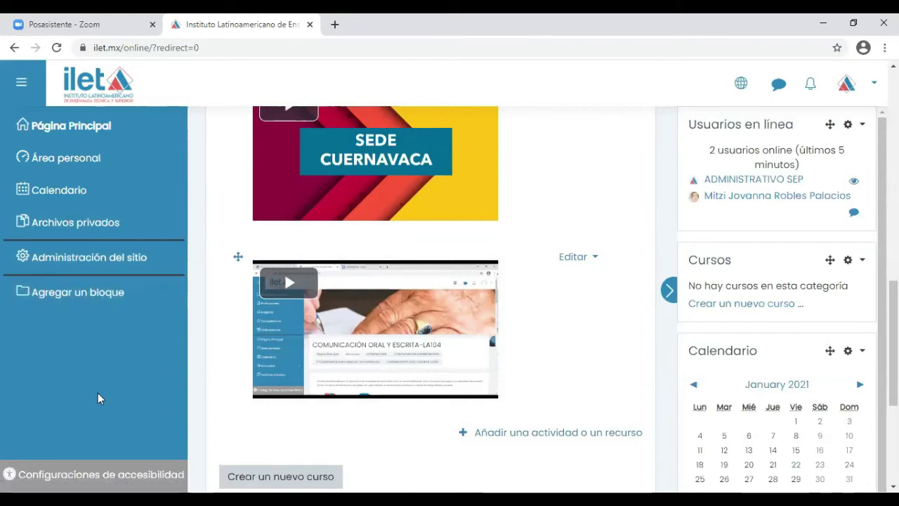
# Open Administración del sitio and show the Usuarios category links.
pyautogui.click(149, 262)
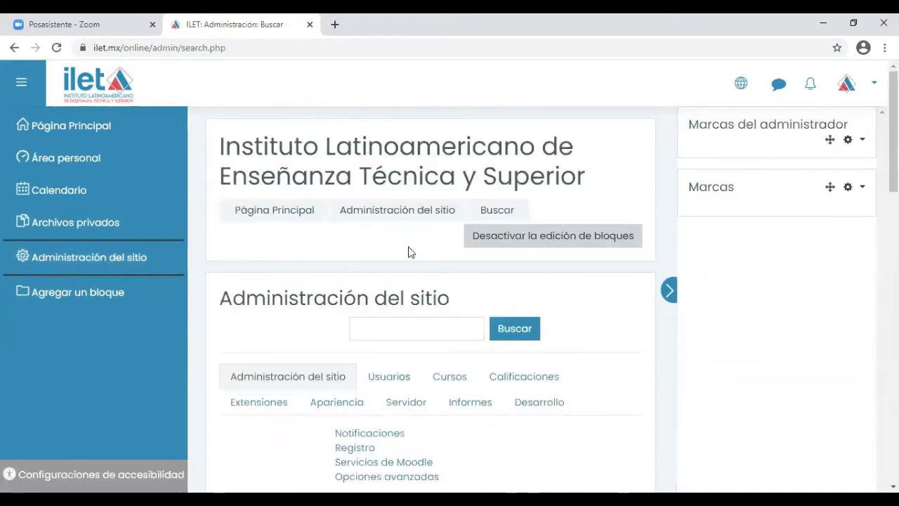
pyautogui.scroll(-1, 324, 294)
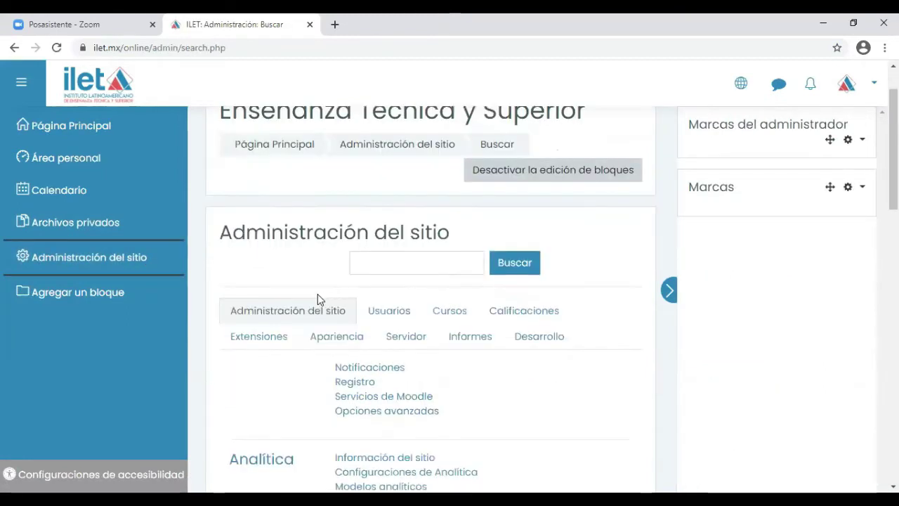
pyautogui.scroll(-1, 318, 294)
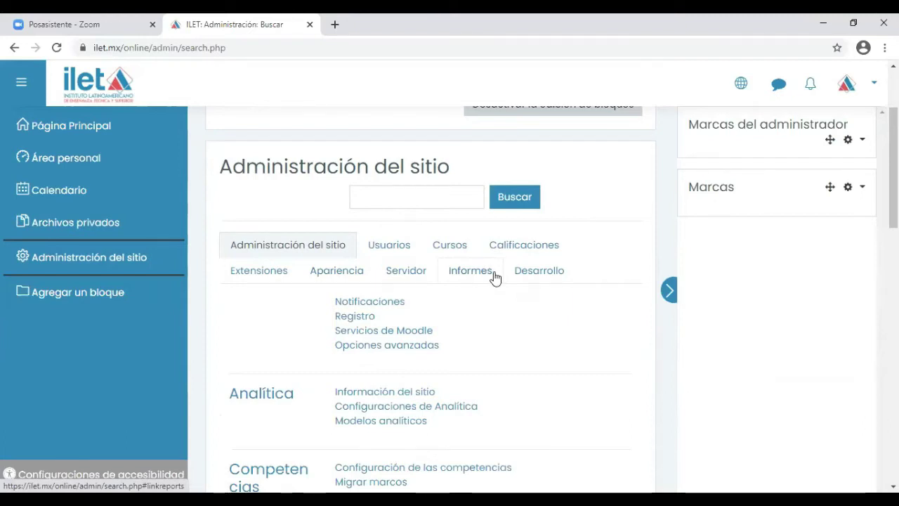
pyautogui.click(380, 251)
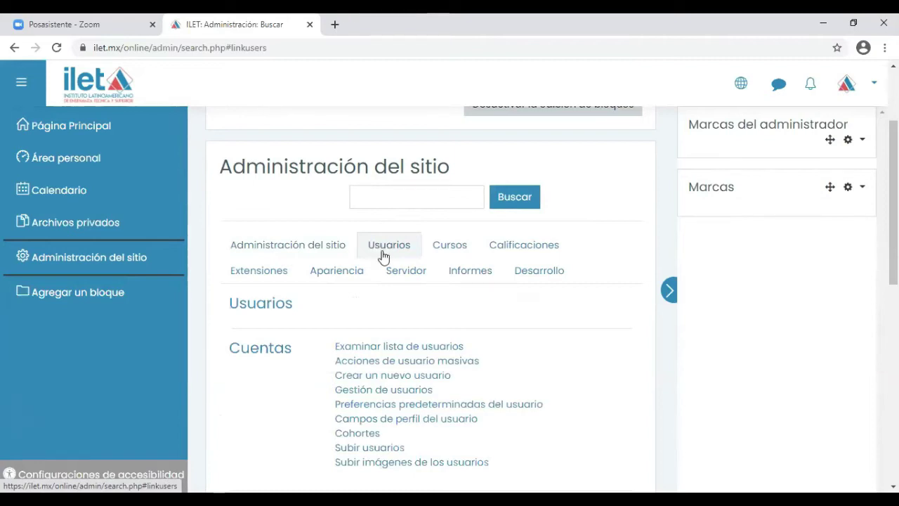
pyautogui.scroll(-2, 385, 259)
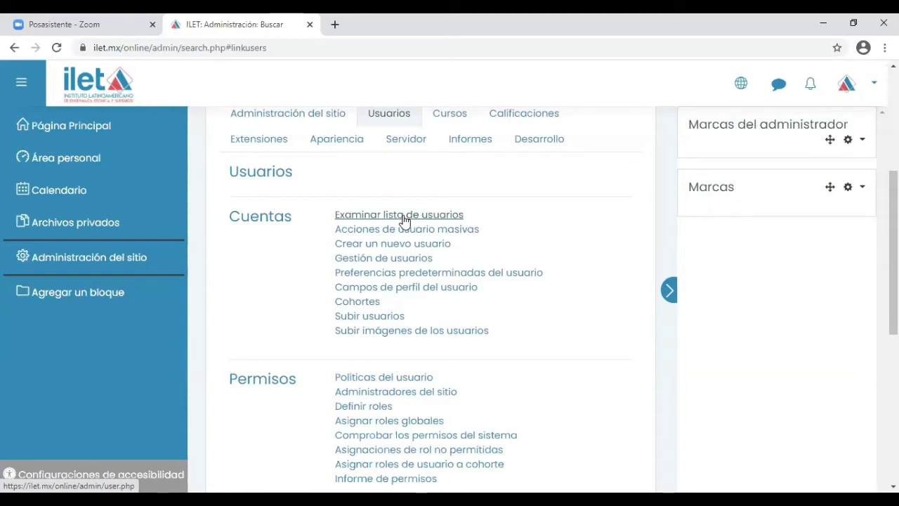
pyautogui.rightClick(404, 220)
# Open the user list in a new tab and filter full names by 'lidia', finding no users.
pyautogui.click(429, 225)
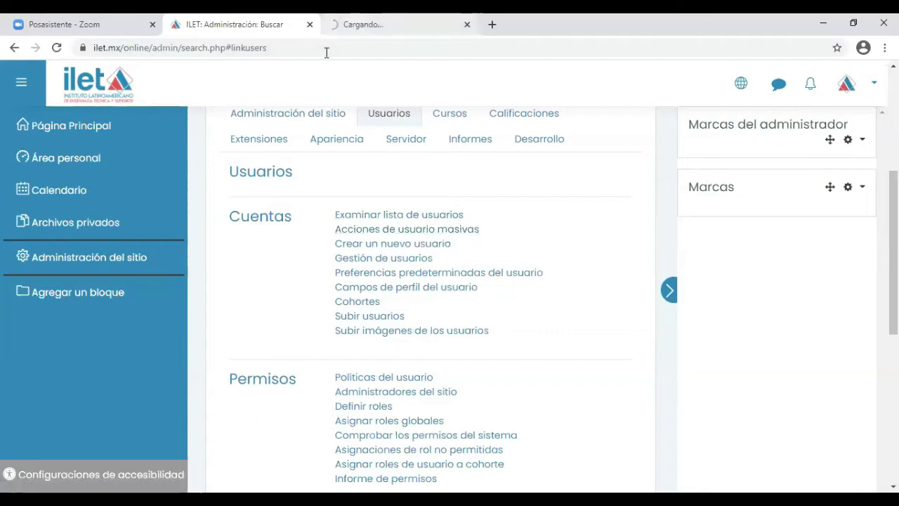
pyautogui.click(326, 24)
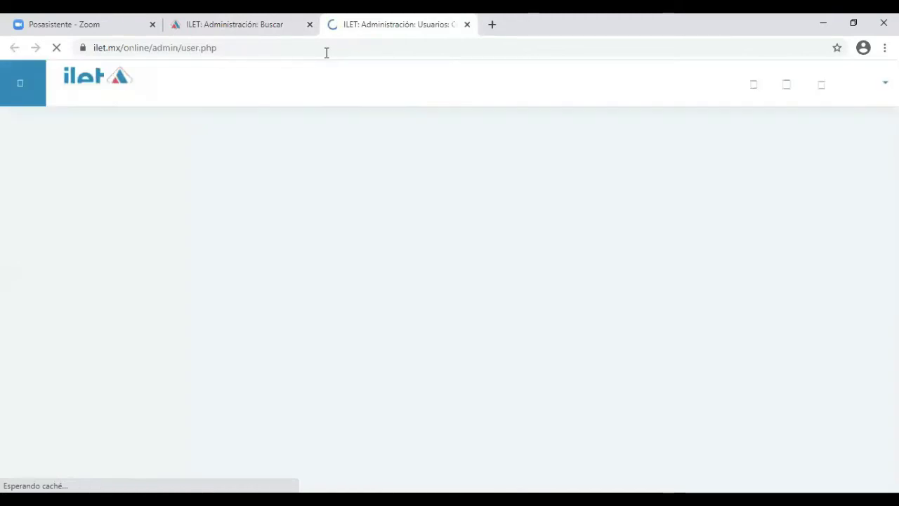
pyautogui.scroll(-4, 309, 205)
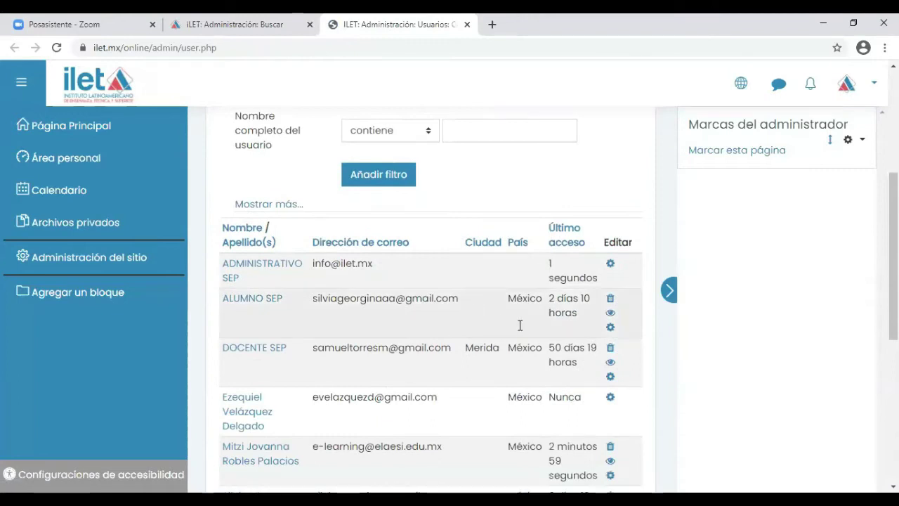
pyautogui.scroll(-4, 519, 323)
pyautogui.scroll(3, 426, 372)
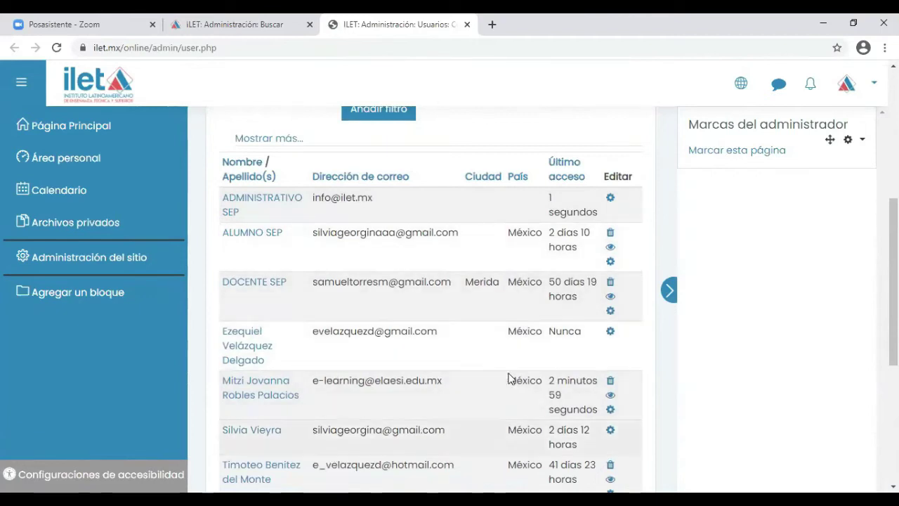
pyautogui.scroll(4, 506, 358)
pyautogui.click(471, 329)
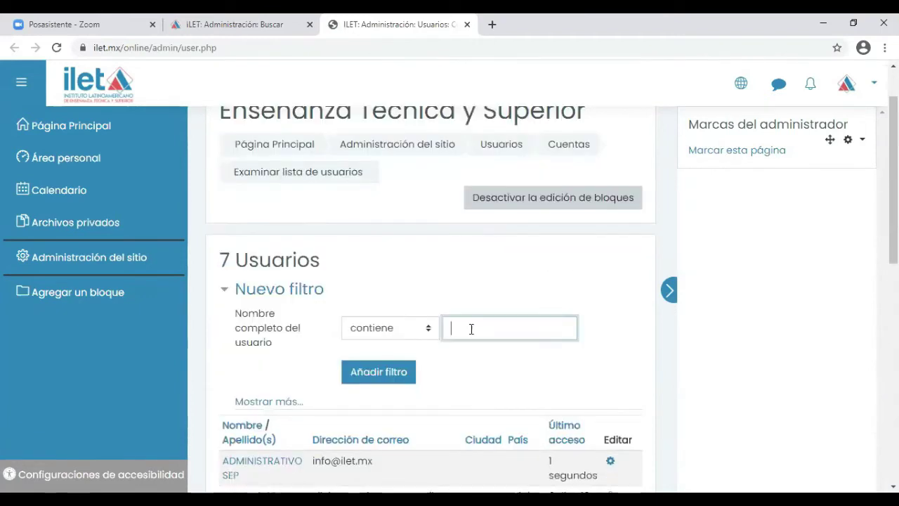
pyautogui.write('lidia')
pyautogui.press('Return')
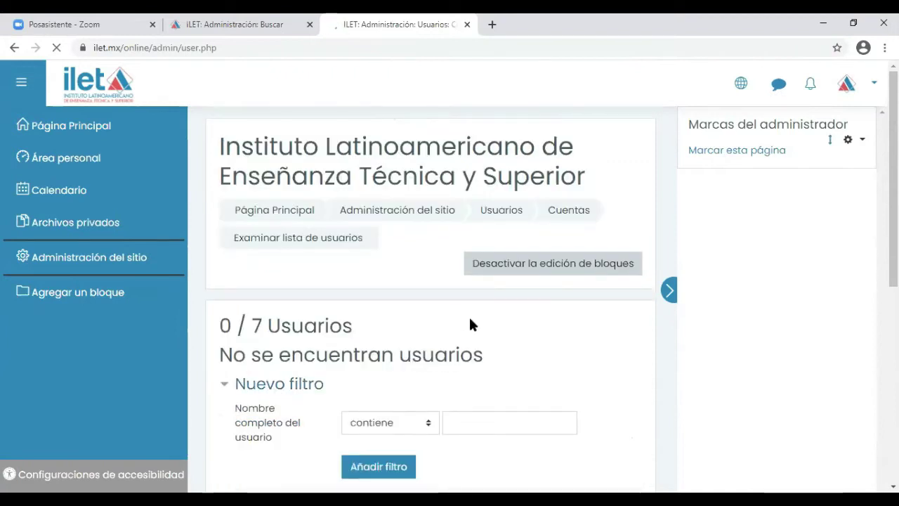
pyautogui.scroll(-2, 470, 323)
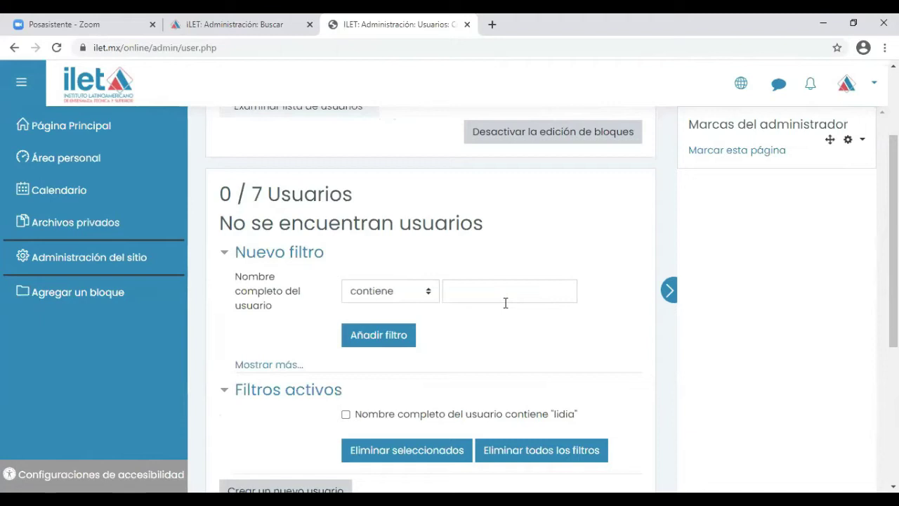
pyautogui.scroll(2, 501, 309)
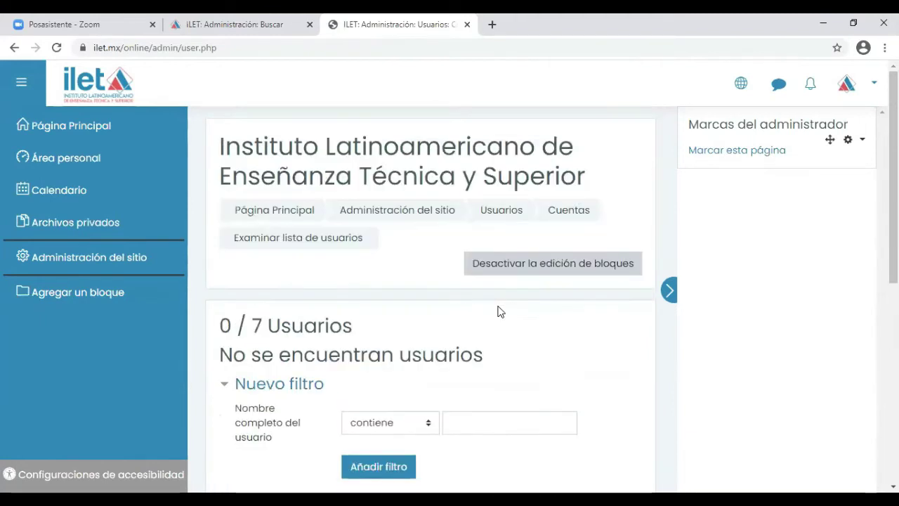
# Go back via the breadcrumbs to Administración del sitio > Usuarios.
pyautogui.click(498, 214)
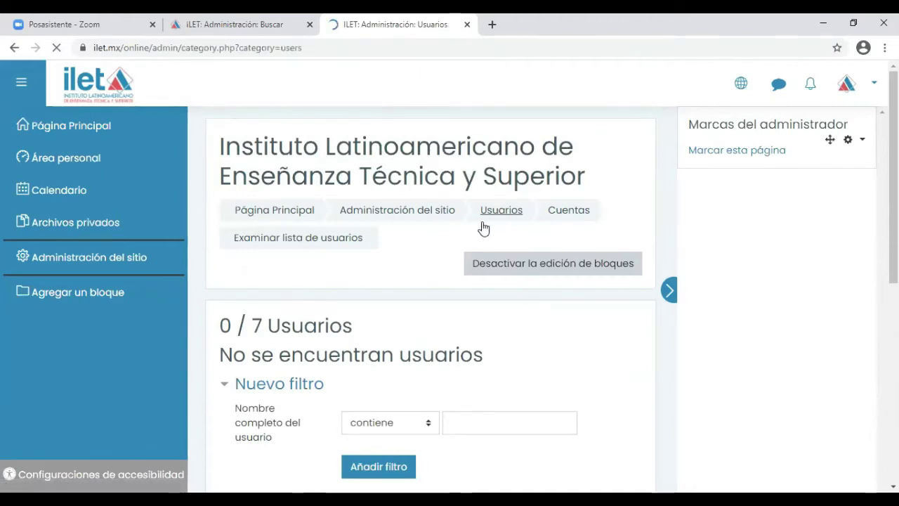
pyautogui.scroll(-2, 444, 255)
pyautogui.scroll(2, 393, 225)
pyautogui.click(389, 219)
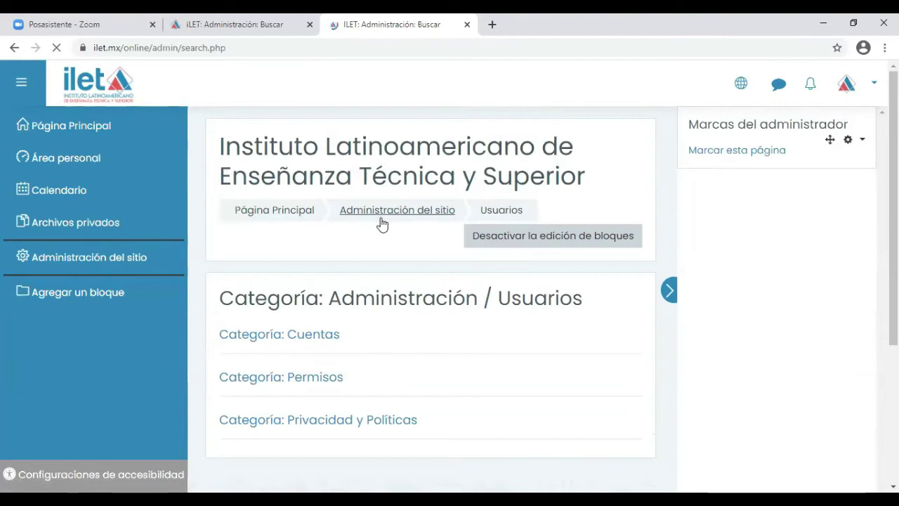
pyautogui.scroll(-1, 384, 281)
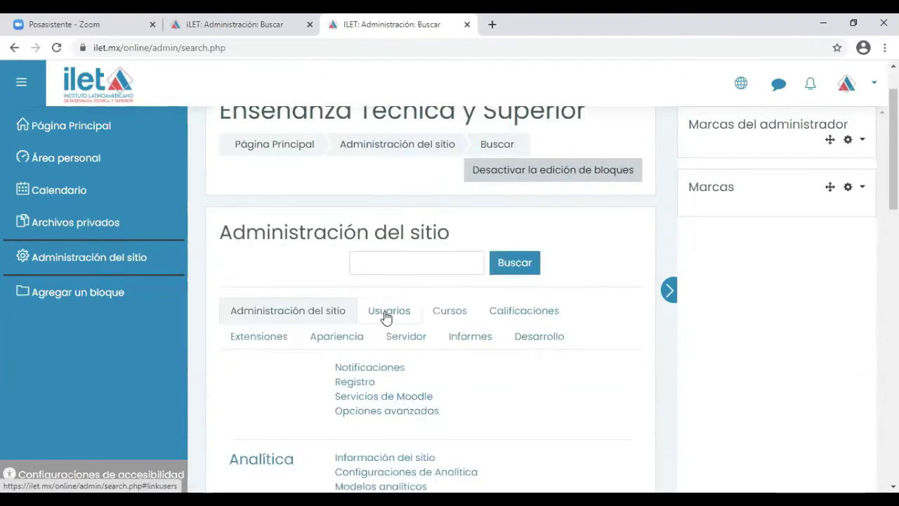
pyautogui.click(385, 314)
pyautogui.scroll(-3, 388, 316)
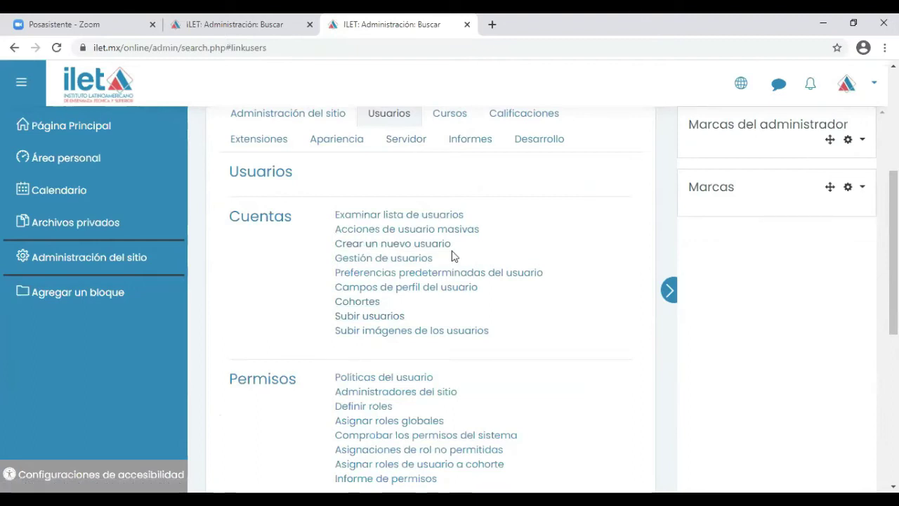
# Start a new user account and enter its username.
pyautogui.click(431, 245)
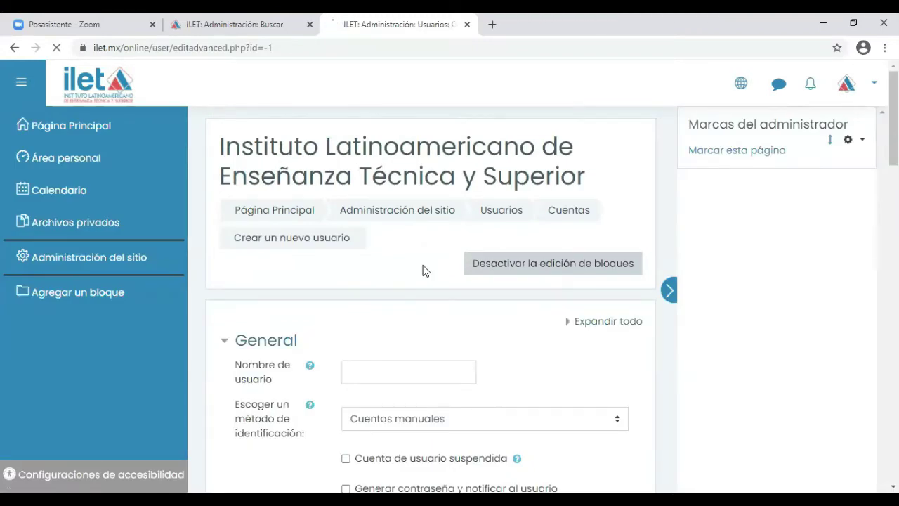
pyautogui.scroll(-2, 423, 271)
pyautogui.scroll(-1, 423, 271)
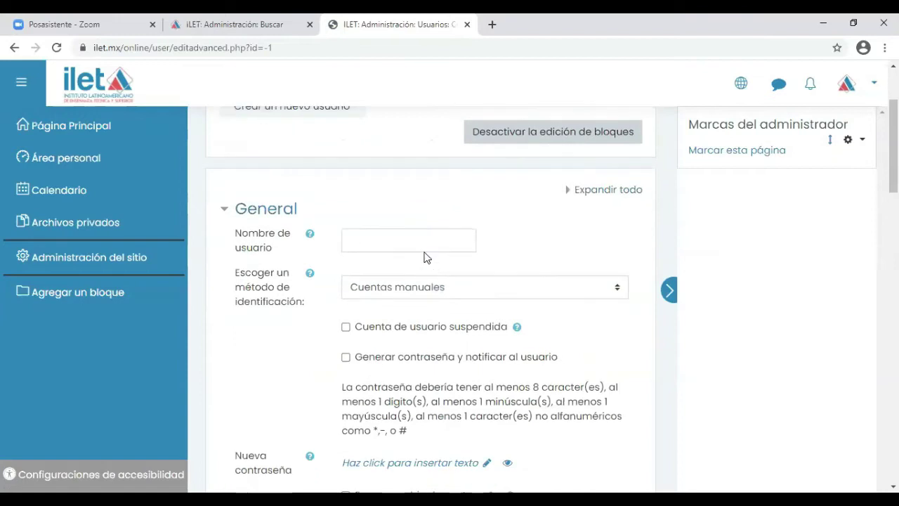
pyautogui.click(407, 240)
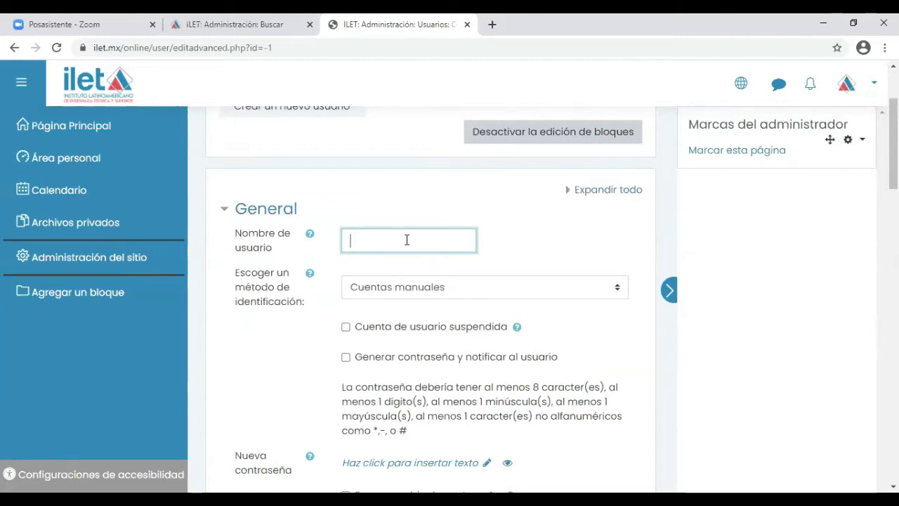
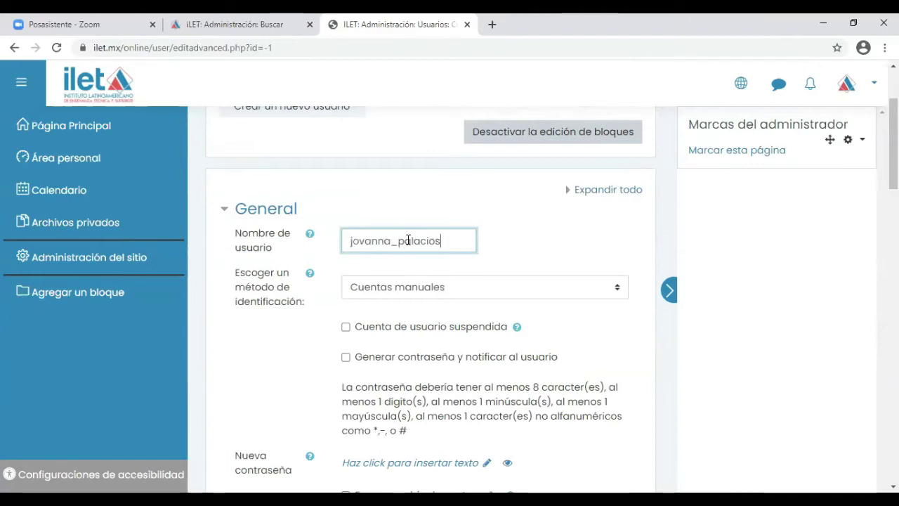
pyautogui.scroll(-2, 483, 314)
pyautogui.scroll(-1, 483, 313)
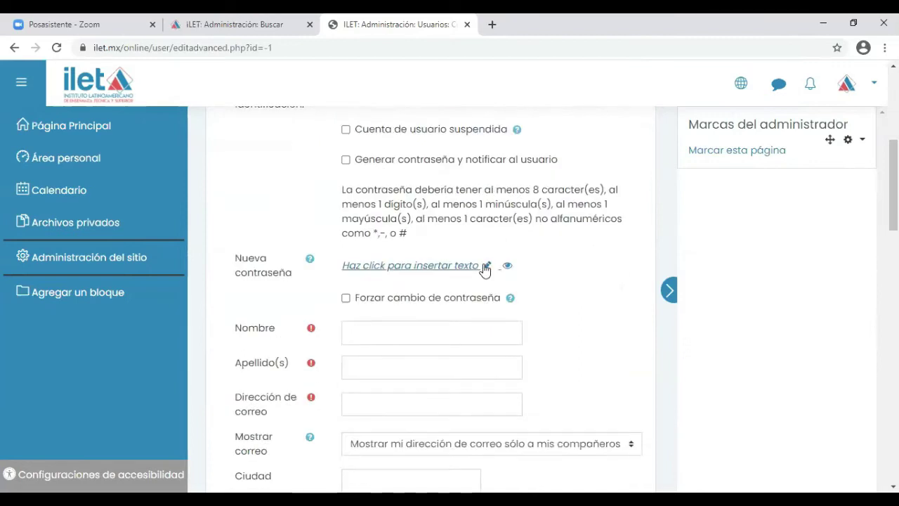
# Set the account's new password, revealing it to correct its last word.
pyautogui.click(413, 264)
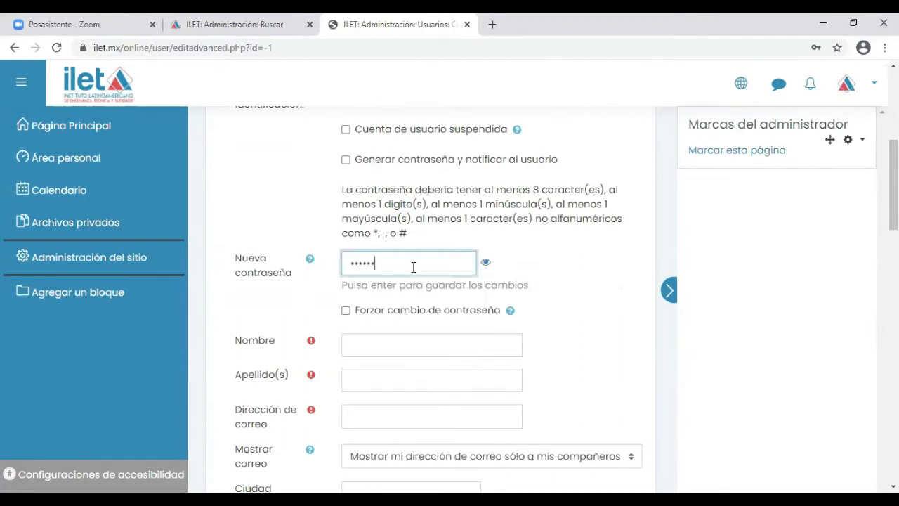
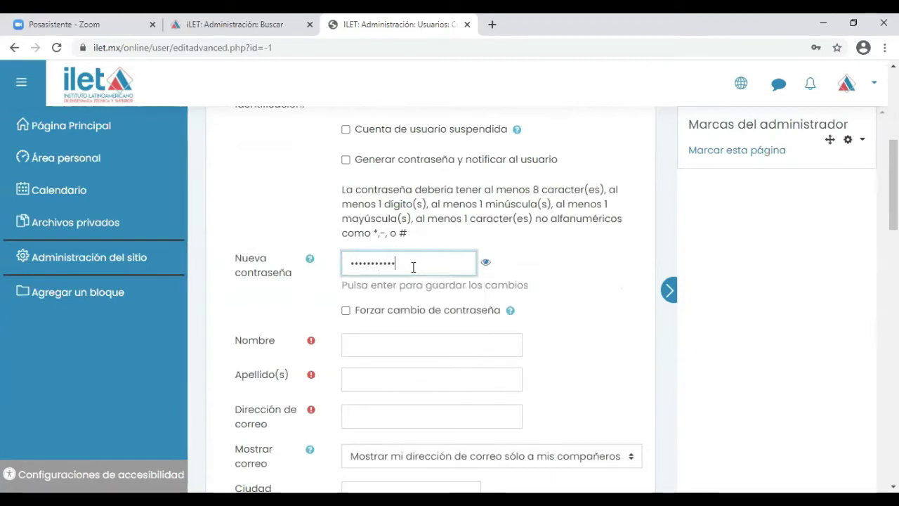
pyautogui.click(485, 263)
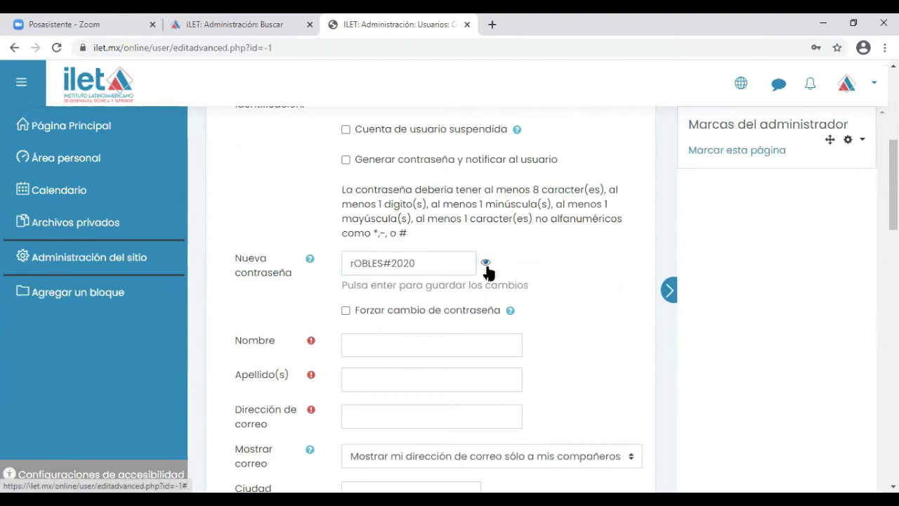
pyautogui.click(381, 262)
pyautogui.press('BackSpace')
pyautogui.press('BackSpace')
pyautogui.press('BackSpace')
pyautogui.press('BackSpace')
pyautogui.press('BackSpace')
pyautogui.press('BackSpace')
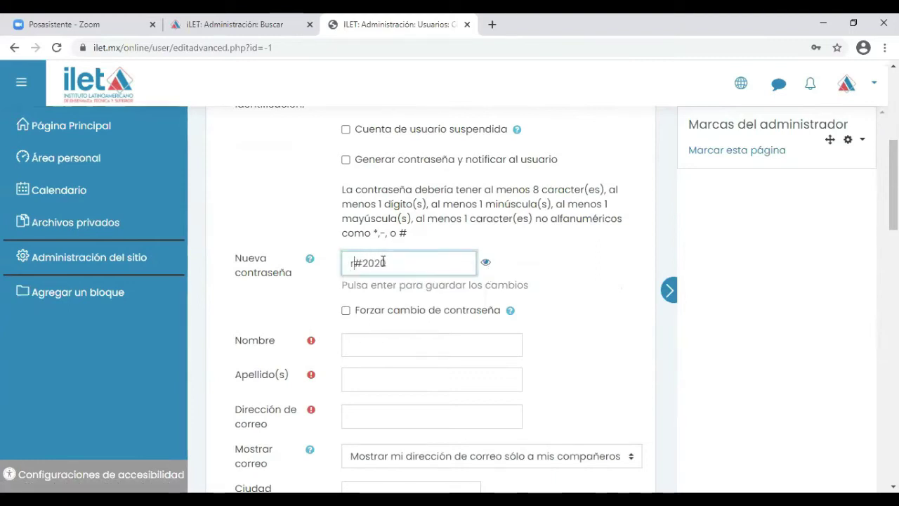
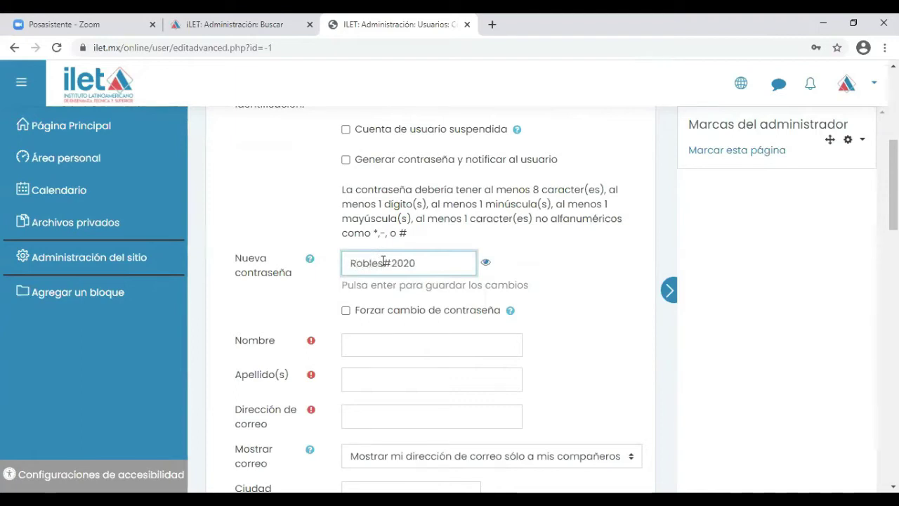
# Fill in the user's first name, surname and e-mail address.
pyautogui.click(411, 345)
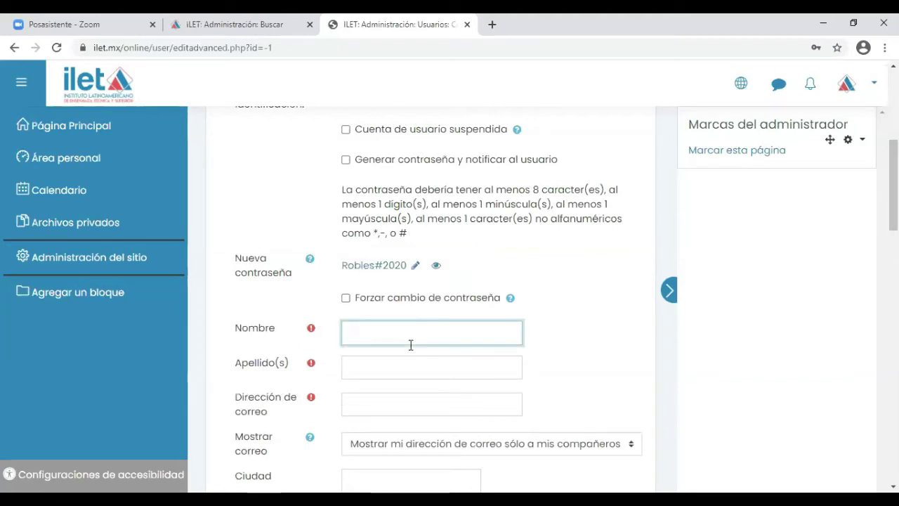
pyautogui.click(398, 365)
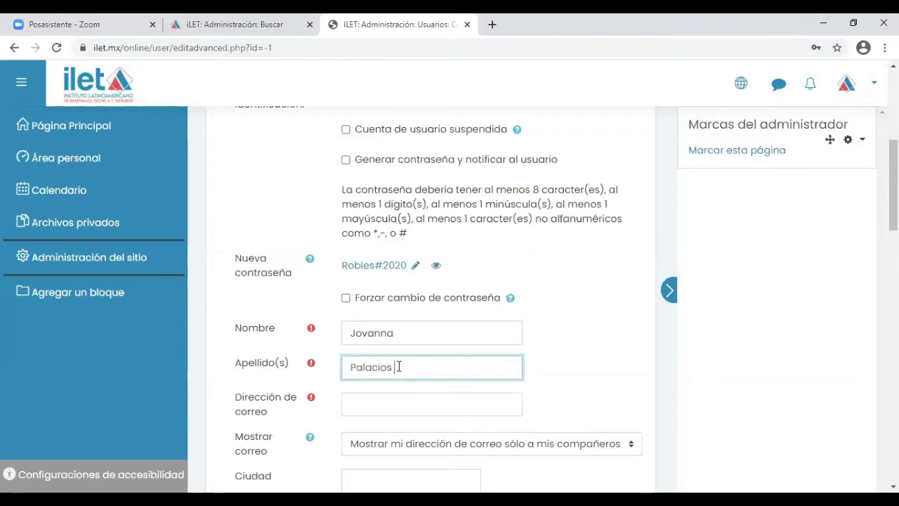
pyautogui.click(378, 406)
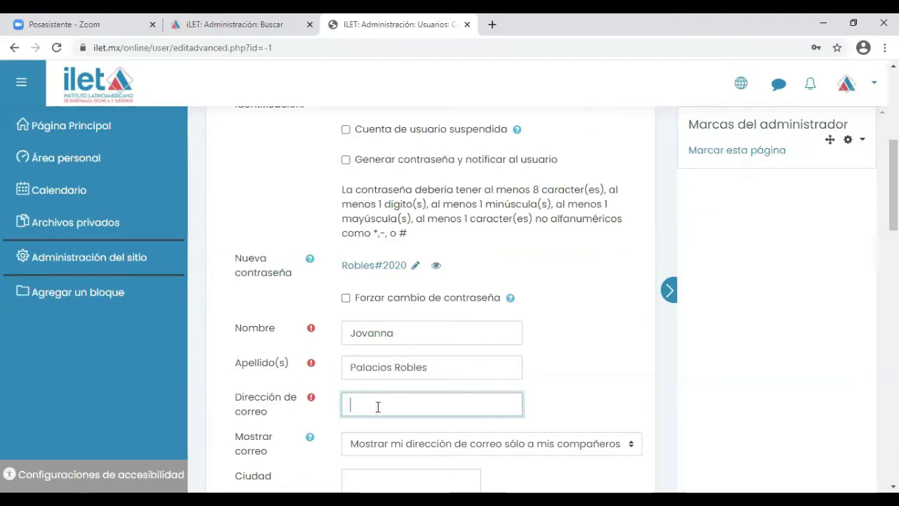
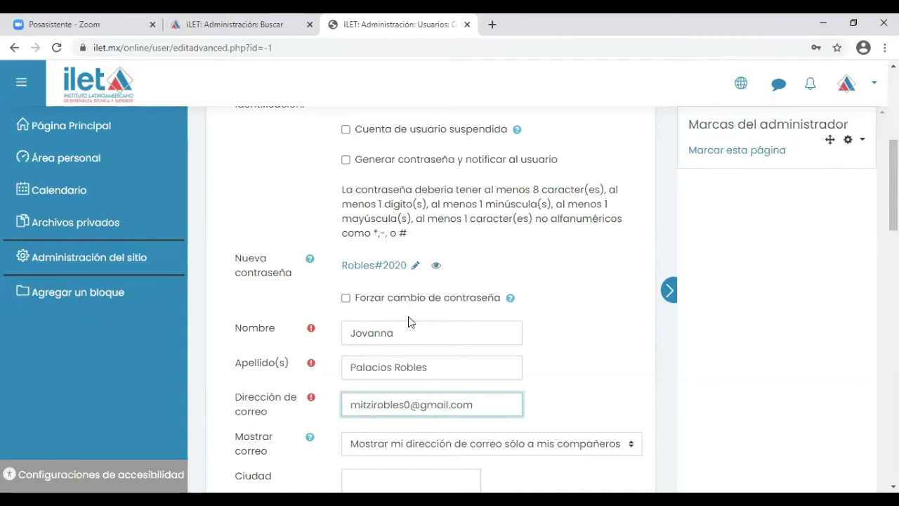
pyautogui.scroll(-15, 408, 316)
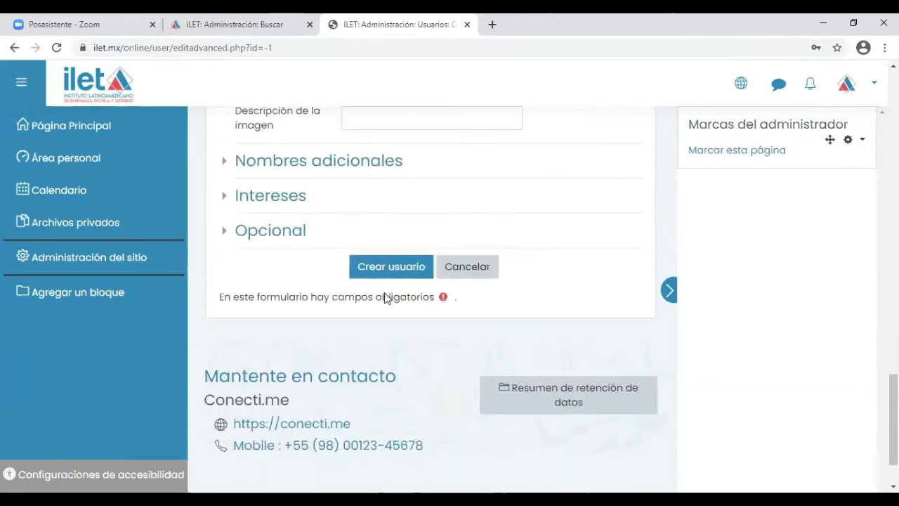
# Create the user, then clear all filters and review the list of 8 users.
pyautogui.click(391, 271)
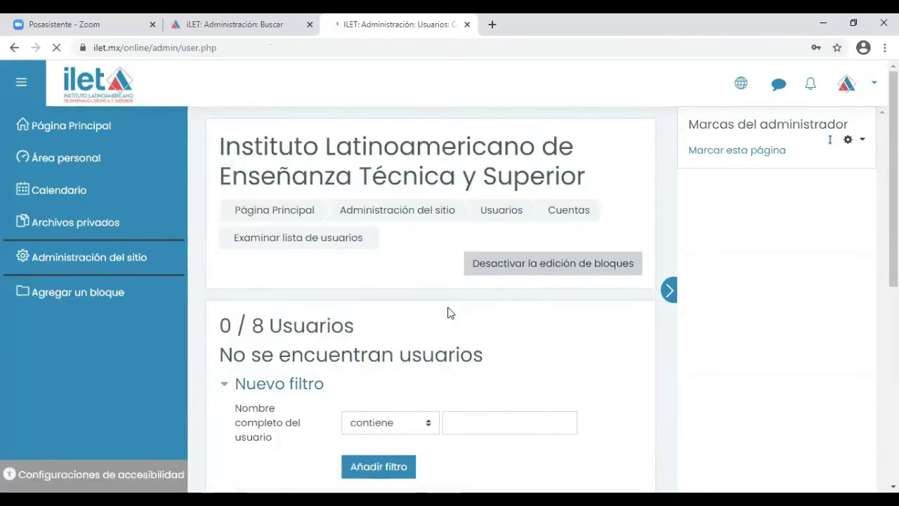
pyautogui.scroll(-3, 450, 308)
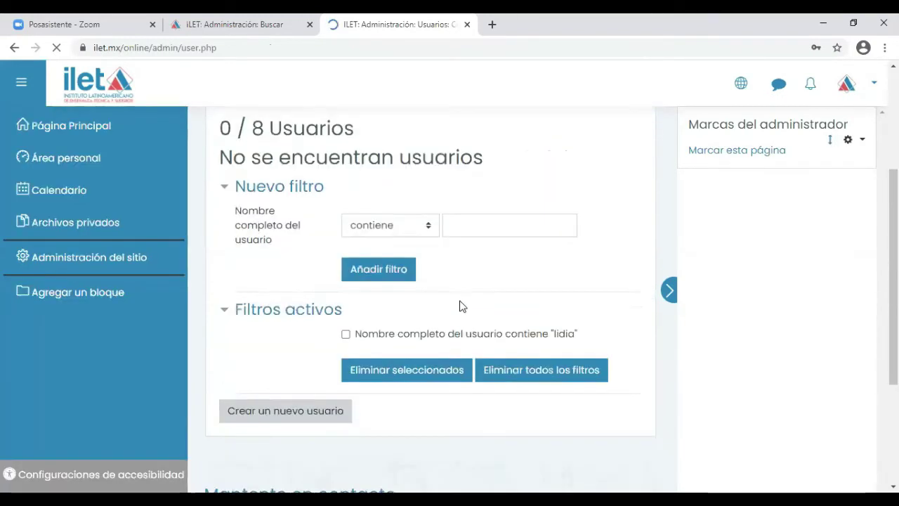
pyautogui.click(514, 387)
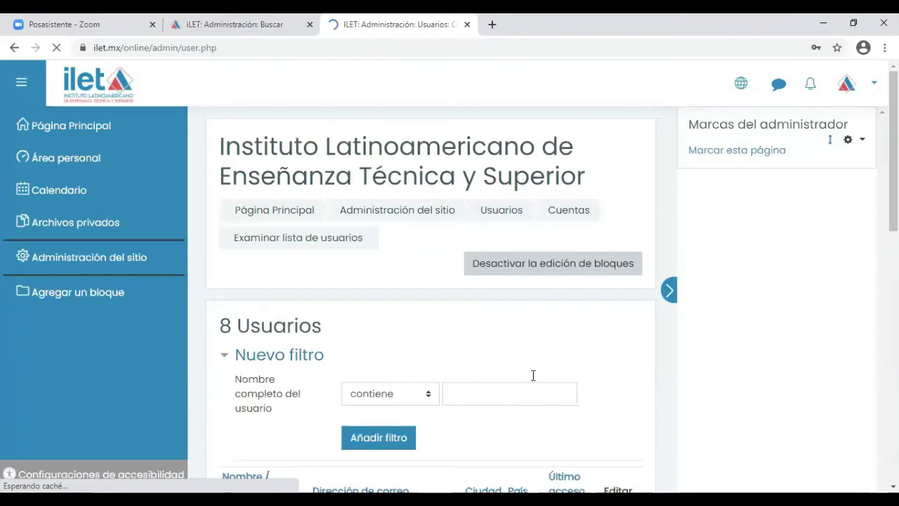
pyautogui.scroll(-5, 531, 373)
pyautogui.scroll(-1, 533, 374)
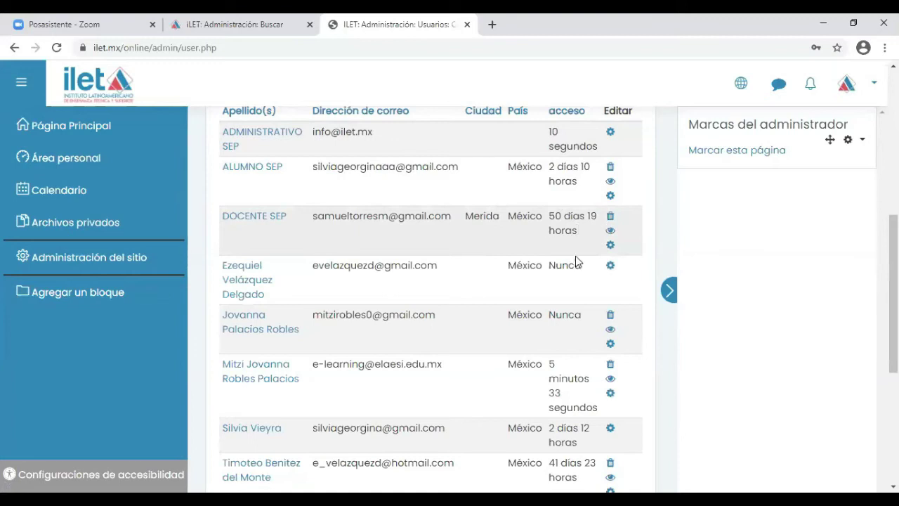
pyautogui.scroll(-3, 571, 316)
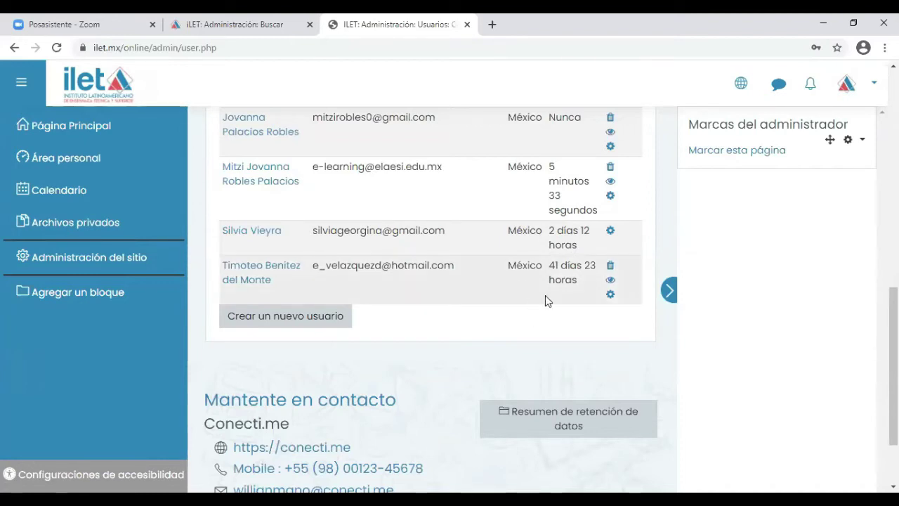
pyautogui.scroll(3, 542, 306)
pyautogui.scroll(3, 539, 311)
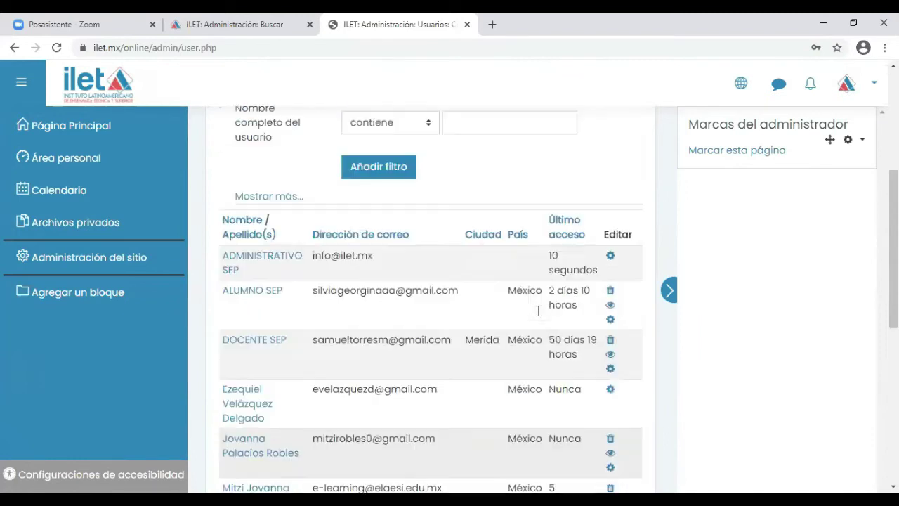
pyautogui.scroll(2, 536, 316)
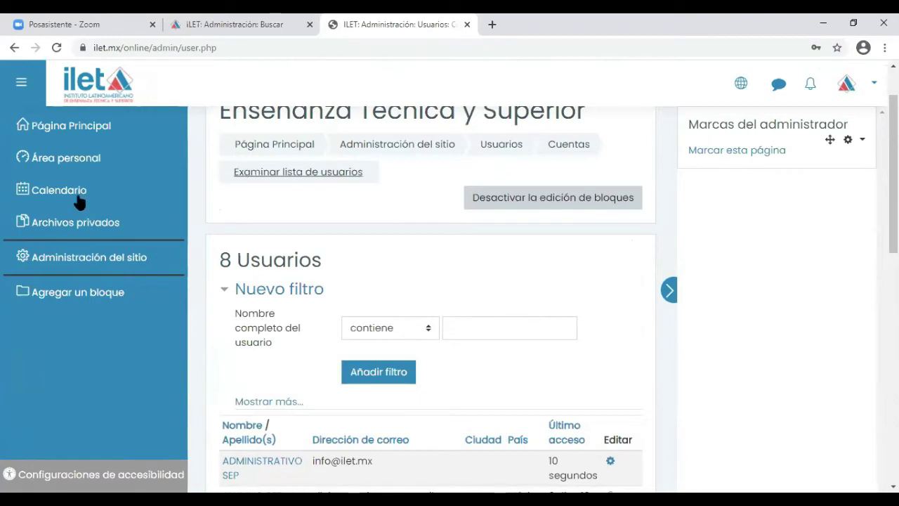
# Open Gestión de cursos y categorías from the site administration Cursos section.
pyautogui.click(407, 150)
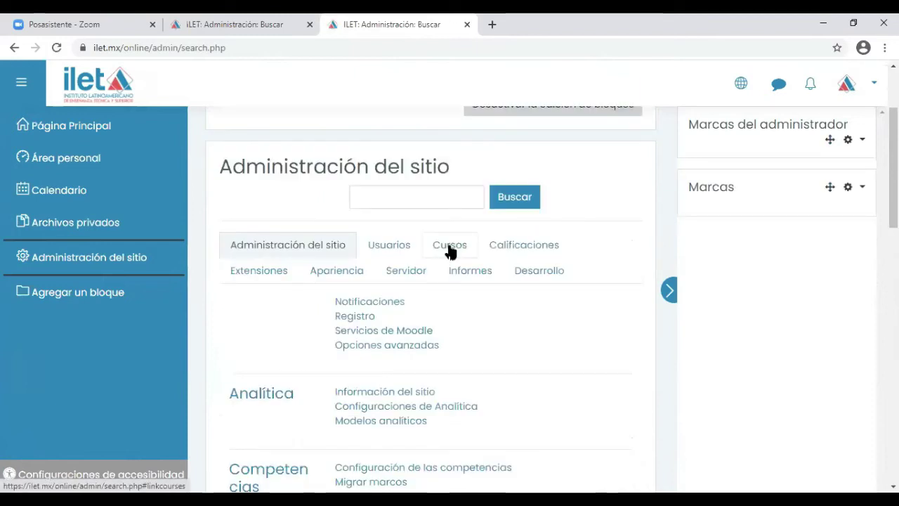
pyautogui.click(450, 251)
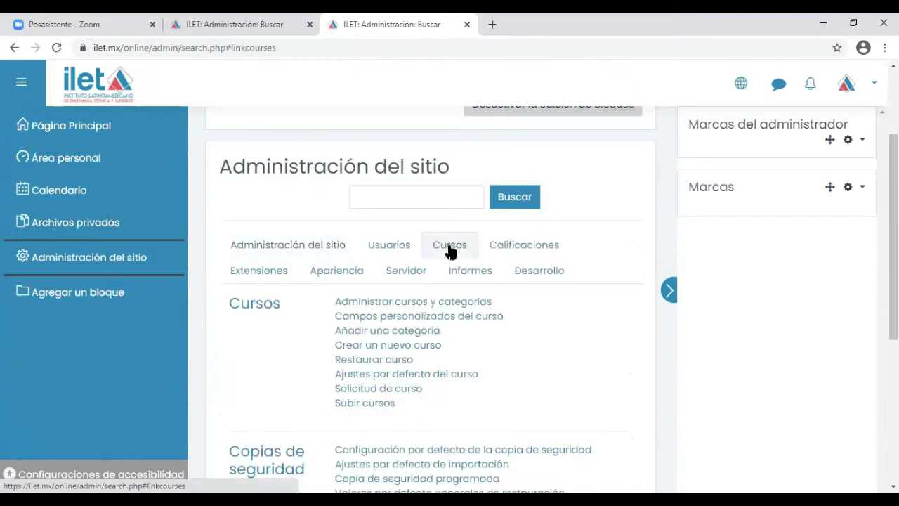
pyautogui.click(420, 302)
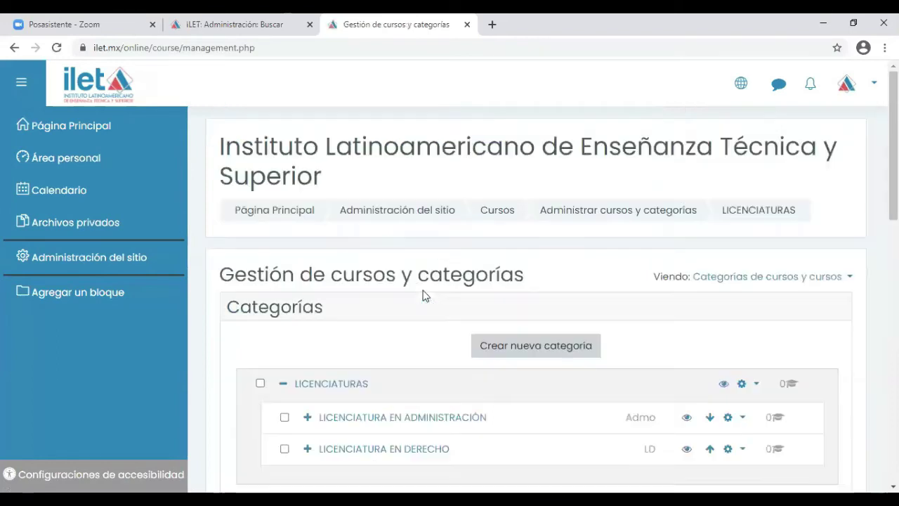
pyautogui.scroll(-2, 349, 291)
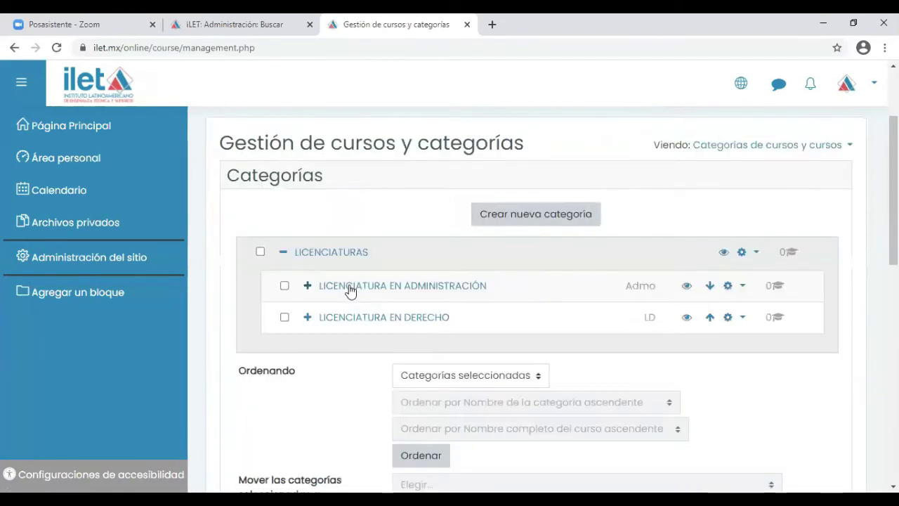
# Browse LICENCIATURA EN ADMINISTRACIÓN > 1º Cuatrimestre and show COMUNICACIÓN ORAL Y ESCRITA-LA104's details.
pyautogui.click(349, 285)
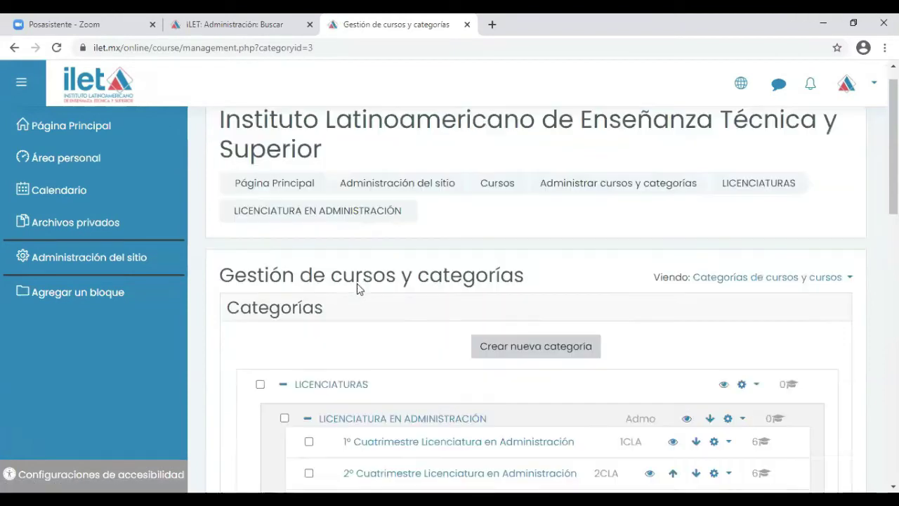
pyautogui.scroll(-3, 379, 284)
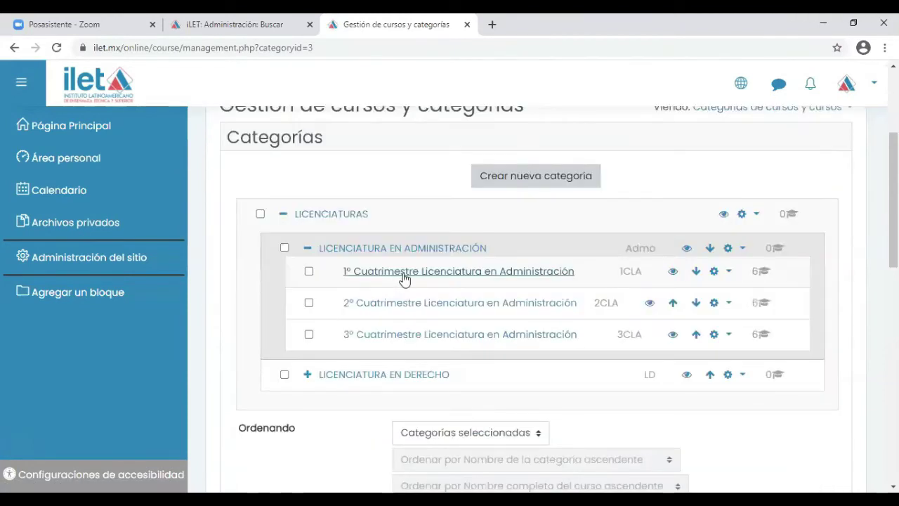
pyautogui.click(403, 278)
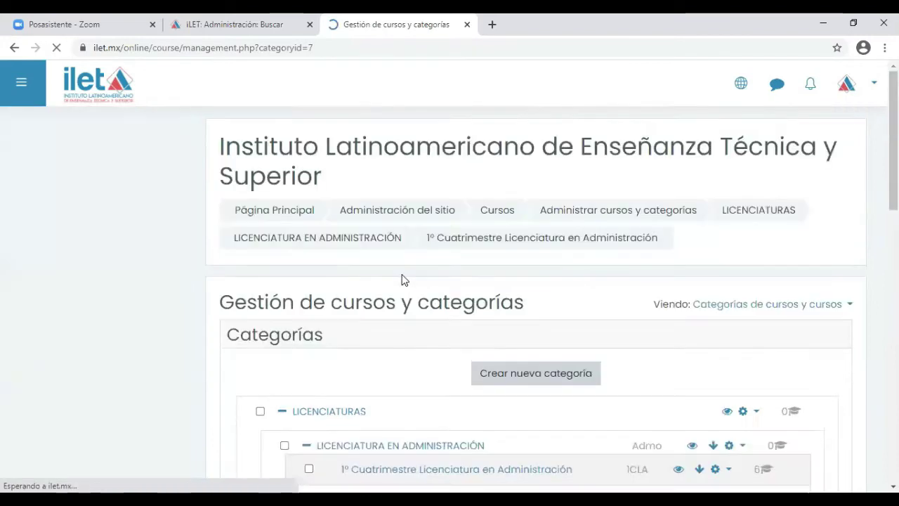
pyautogui.scroll(-8, 397, 277)
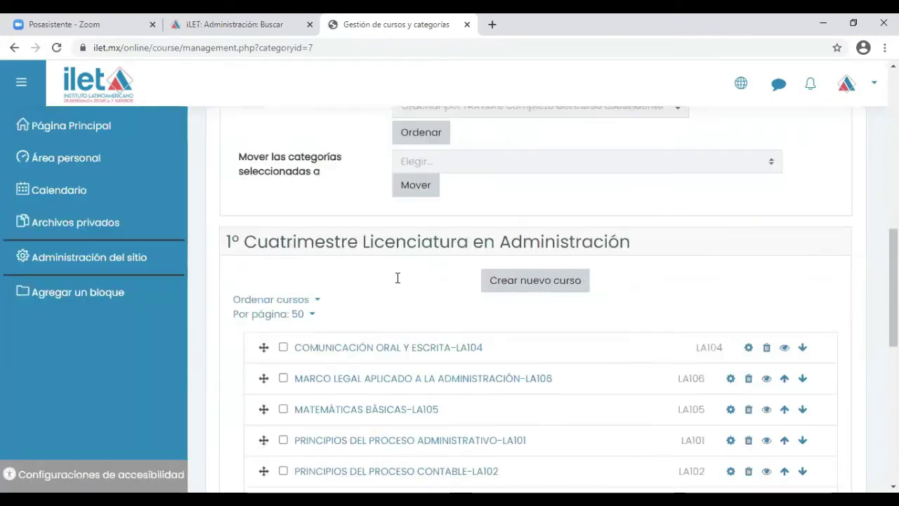
pyautogui.scroll(-2, 341, 218)
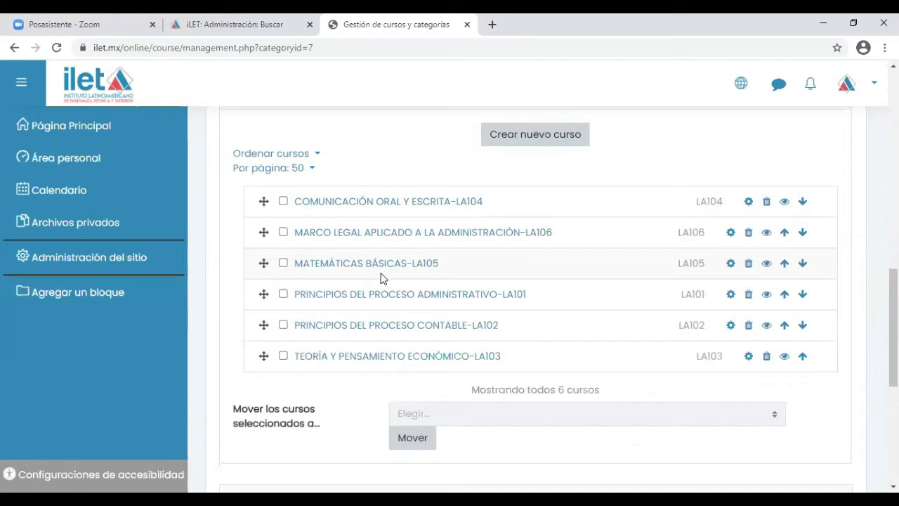
pyautogui.click(373, 202)
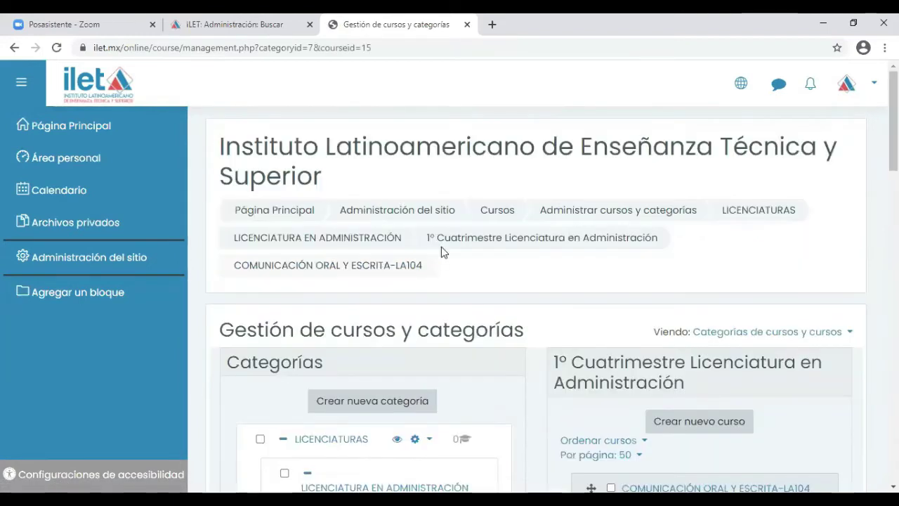
pyautogui.scroll(-3, 442, 253)
pyautogui.scroll(-10, 419, 297)
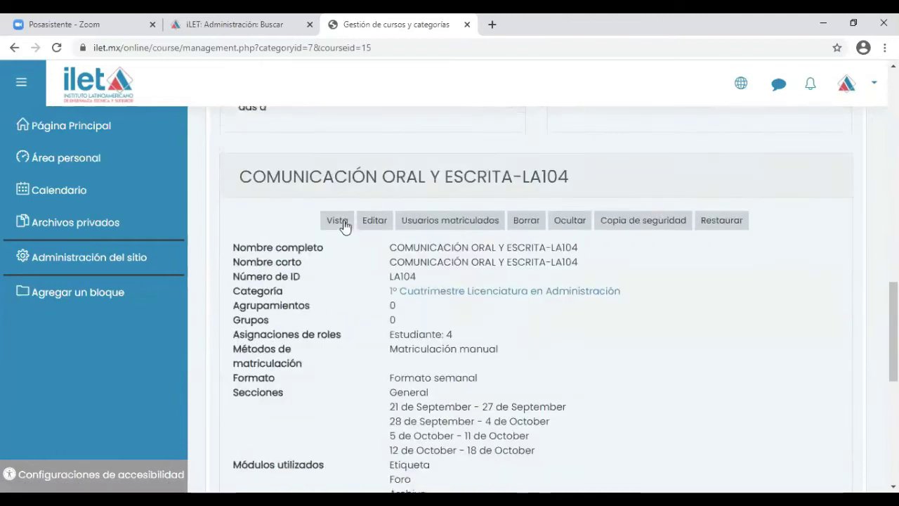
# Open the LA104 course, view its 4 Participantes, and start Matricular usuarios.
pyautogui.click(344, 220)
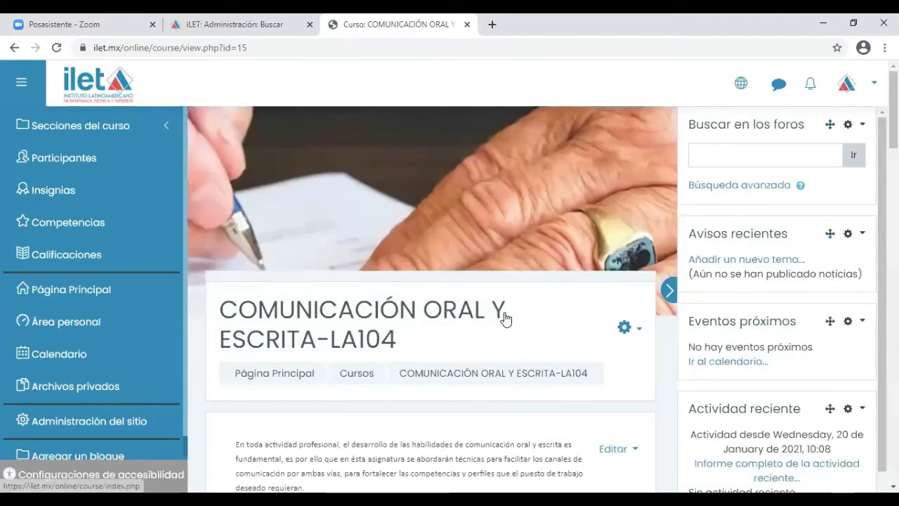
pyautogui.scroll(-5, 505, 316)
pyautogui.scroll(5, 494, 319)
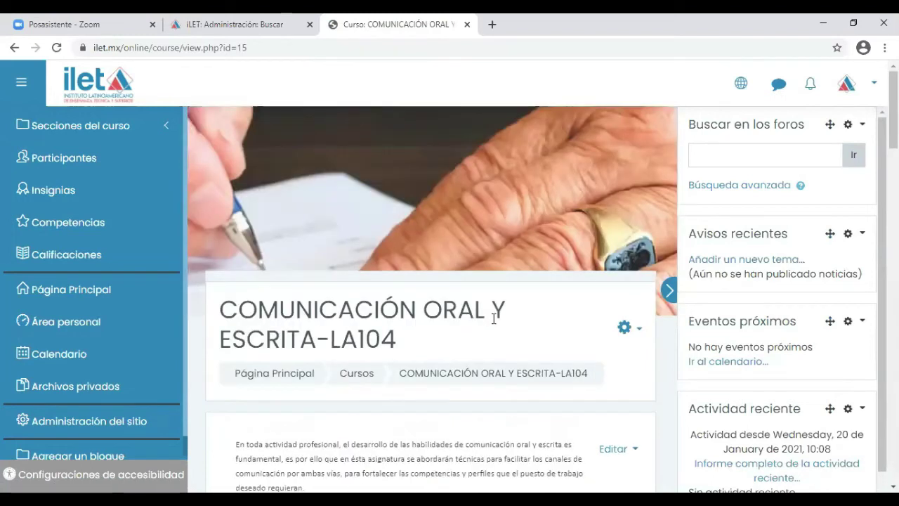
pyautogui.click(110, 167)
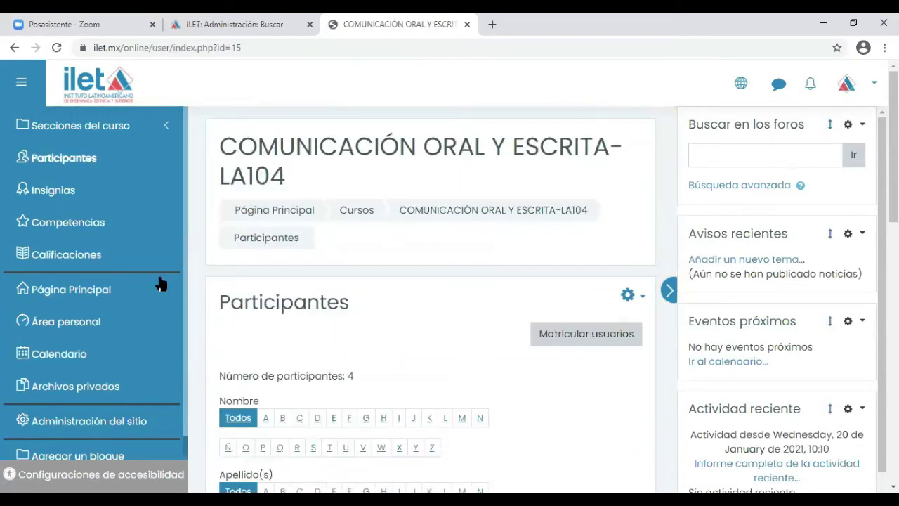
pyautogui.scroll(-1, 491, 339)
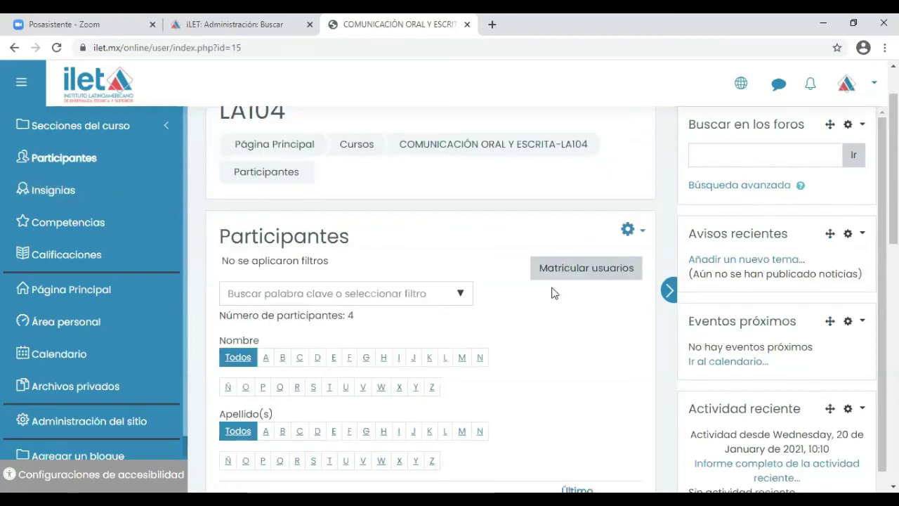
pyautogui.scroll(-1, 598, 212)
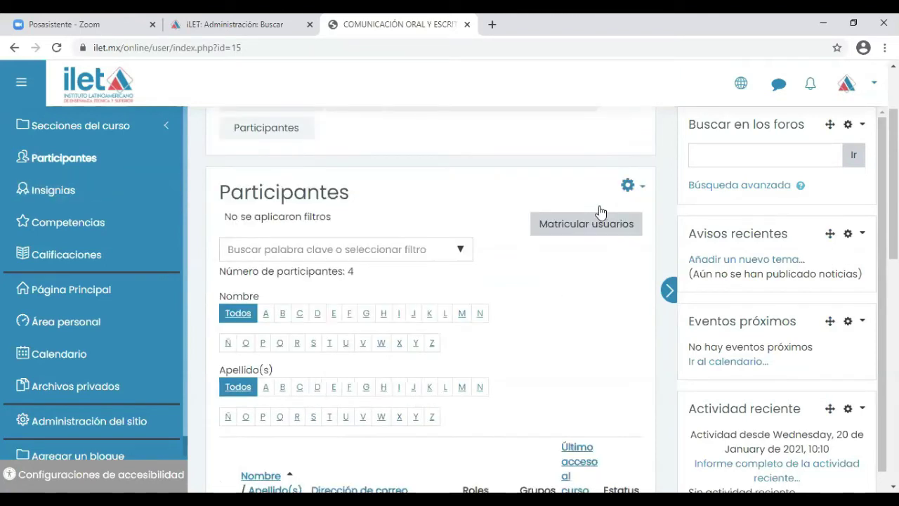
pyautogui.click(598, 210)
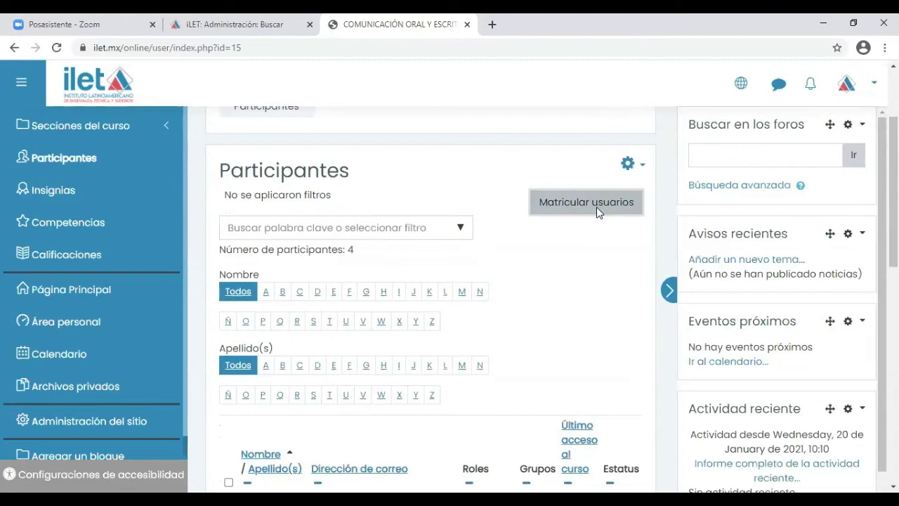
# Search for the new user and enrol them in LA104 with the Estudiante role.
pyautogui.click(419, 203)
pyautogui.write('jovan')
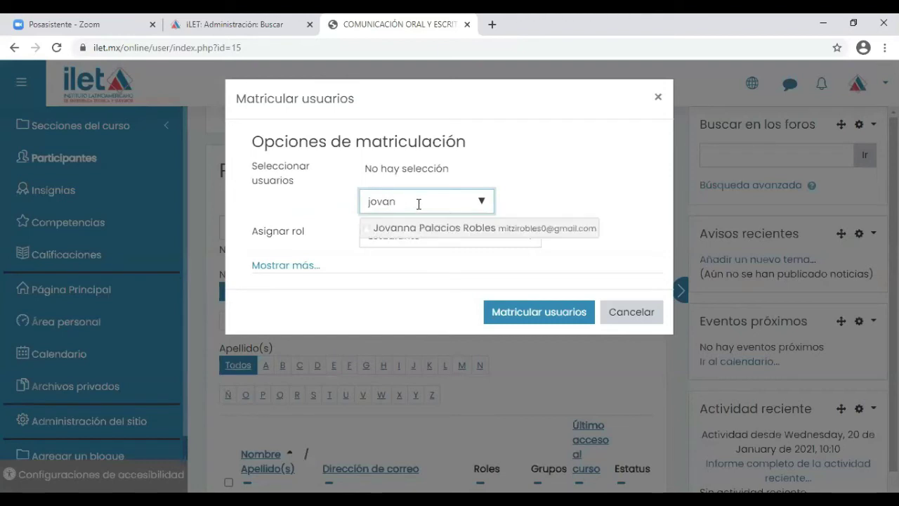
pyautogui.press('Return')
pyautogui.click(536, 215)
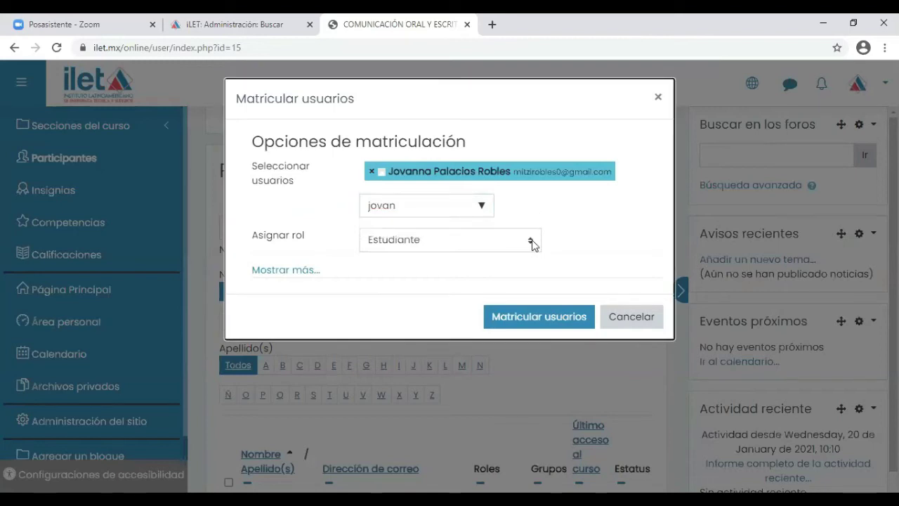
pyautogui.click(531, 241)
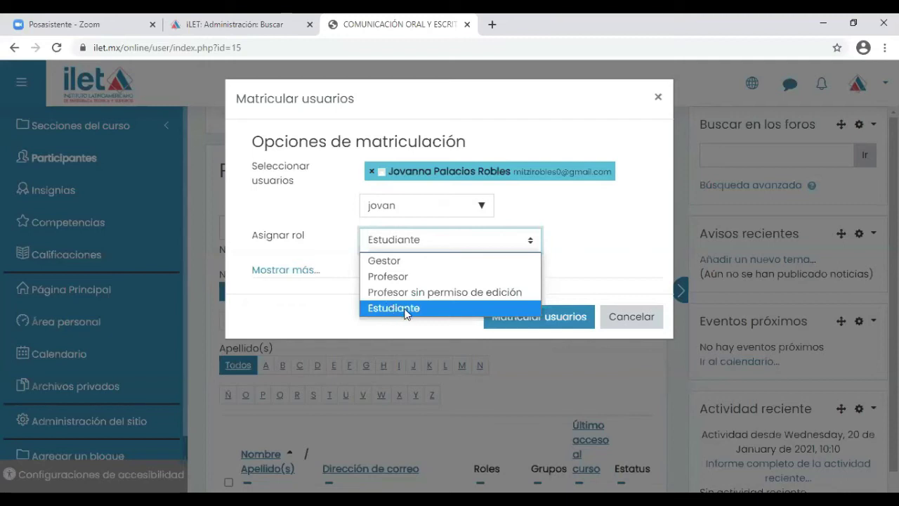
pyautogui.click(403, 310)
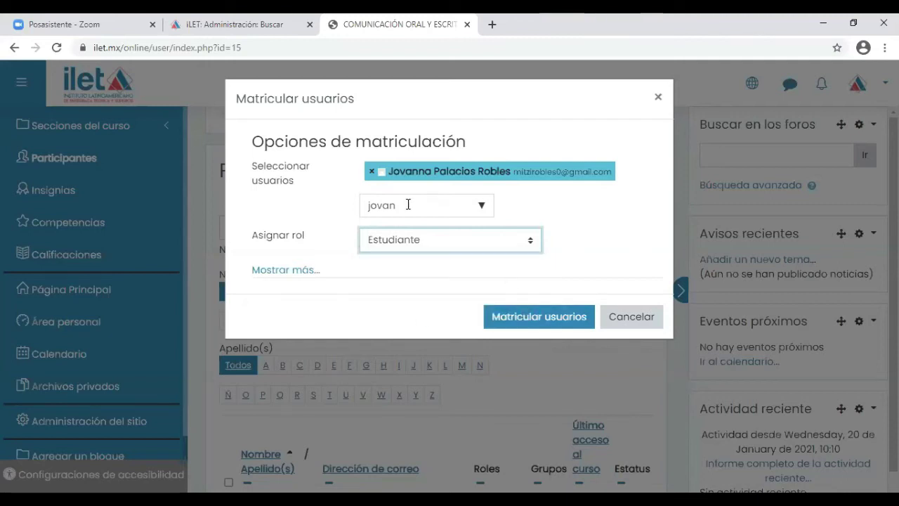
pyautogui.click(544, 314)
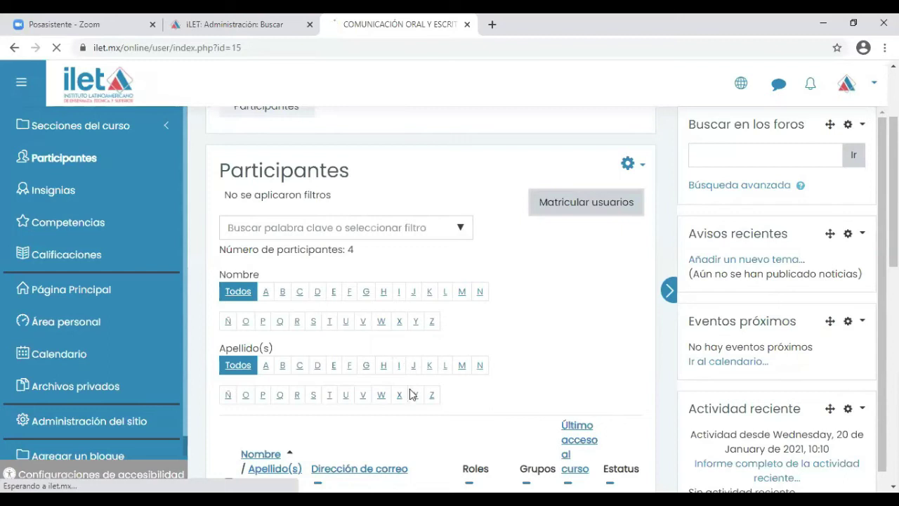
# Scroll through the LA104 Participantes table to confirm the five enrolled students, then return to the top.
pyautogui.scroll(-3, 471, 371)
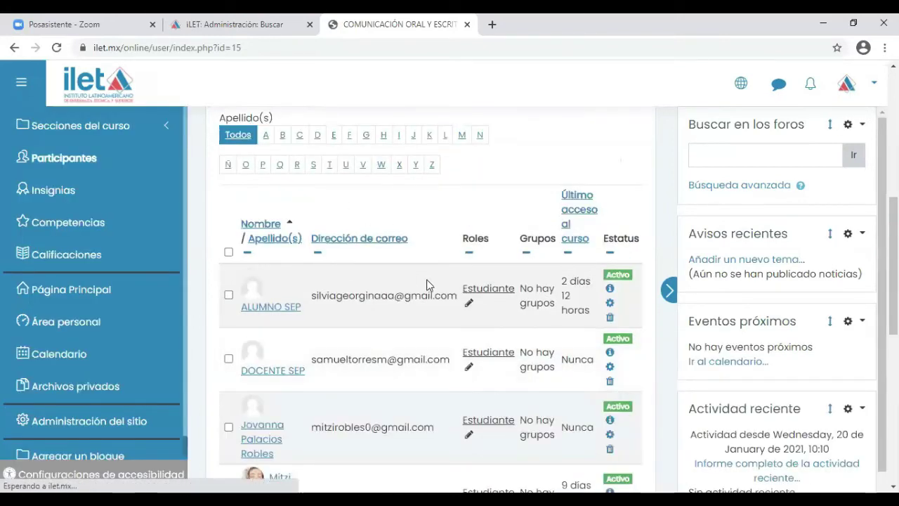
pyautogui.scroll(-2, 424, 301)
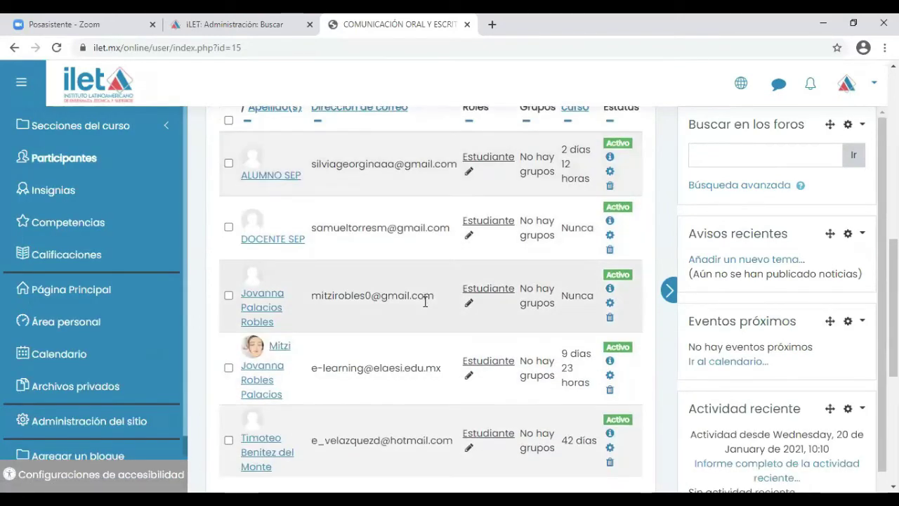
pyautogui.scroll(-1, 383, 294)
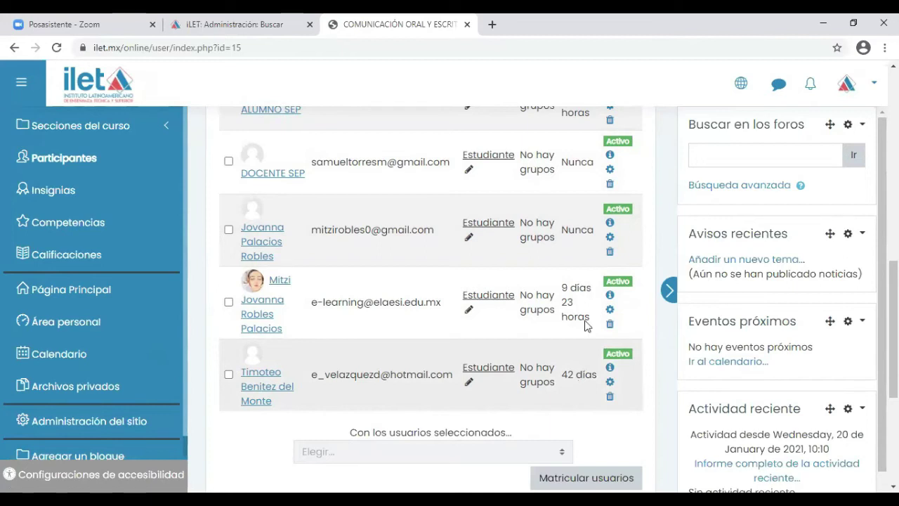
pyautogui.scroll(2, 530, 315)
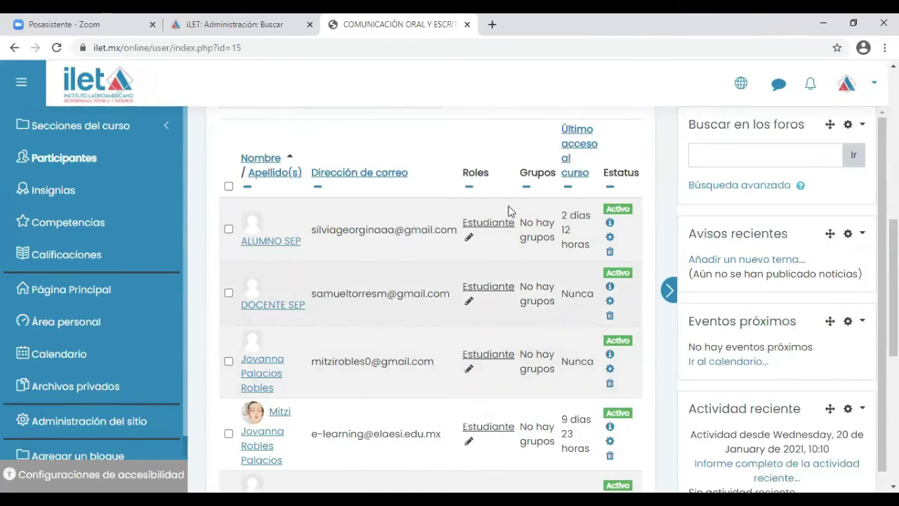
pyautogui.scroll(-1, 595, 358)
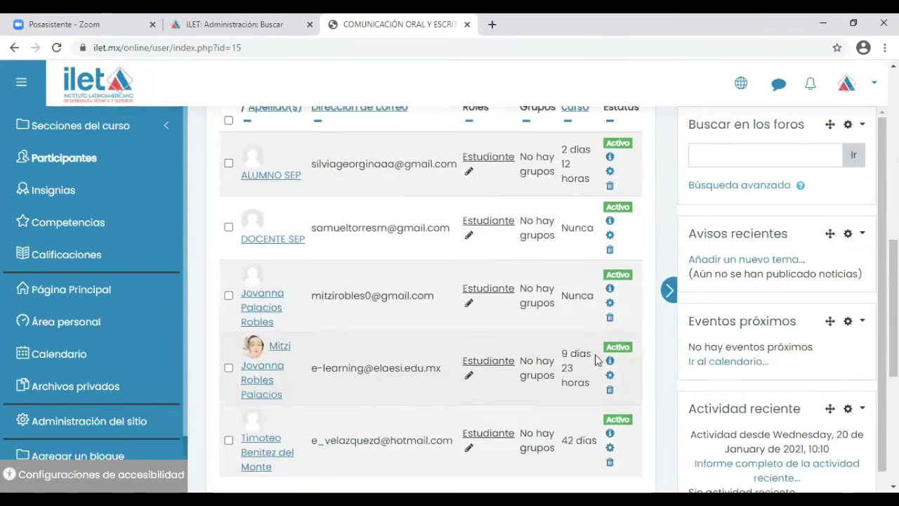
pyautogui.scroll(-1, 595, 358)
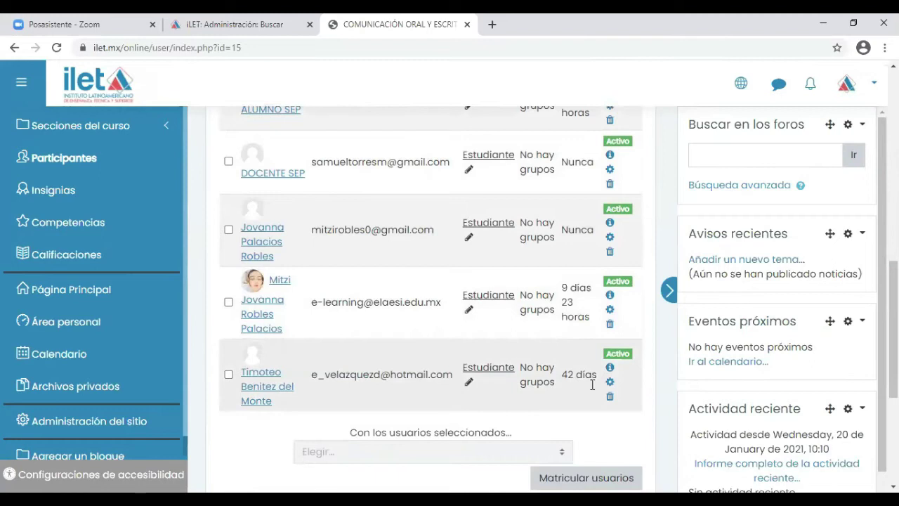
pyautogui.scroll(9, 592, 384)
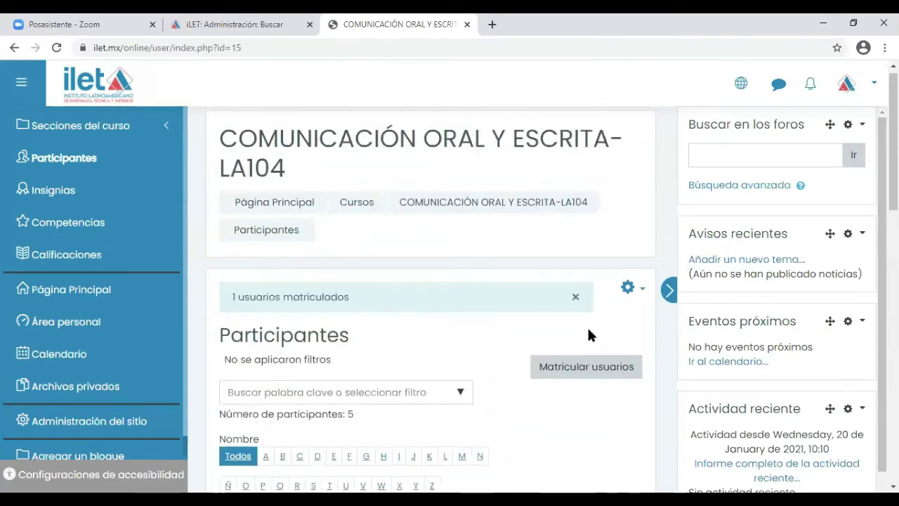
# Go to Administrar cursos y categorías and expand LICENCIATURA EN ADMINISTRACIÓN to show its cuatrimestre subcategories.
pyautogui.click(102, 88)
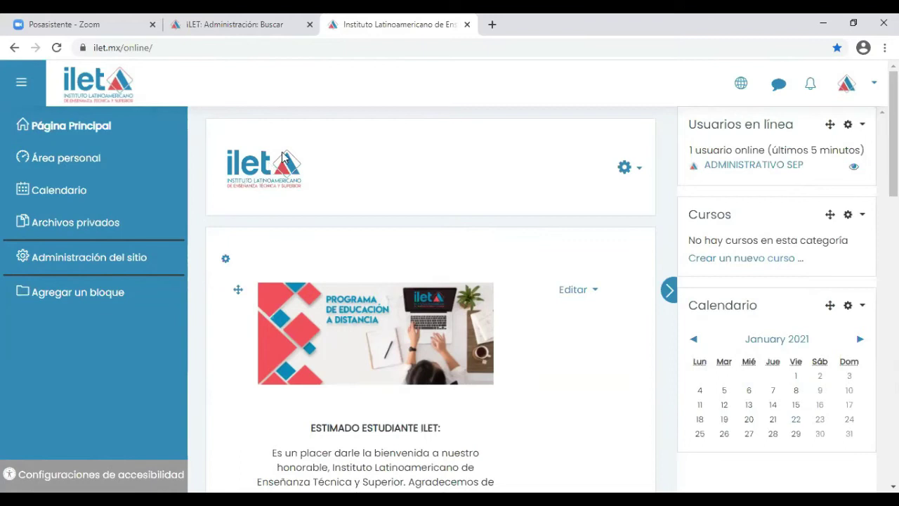
pyautogui.click(96, 261)
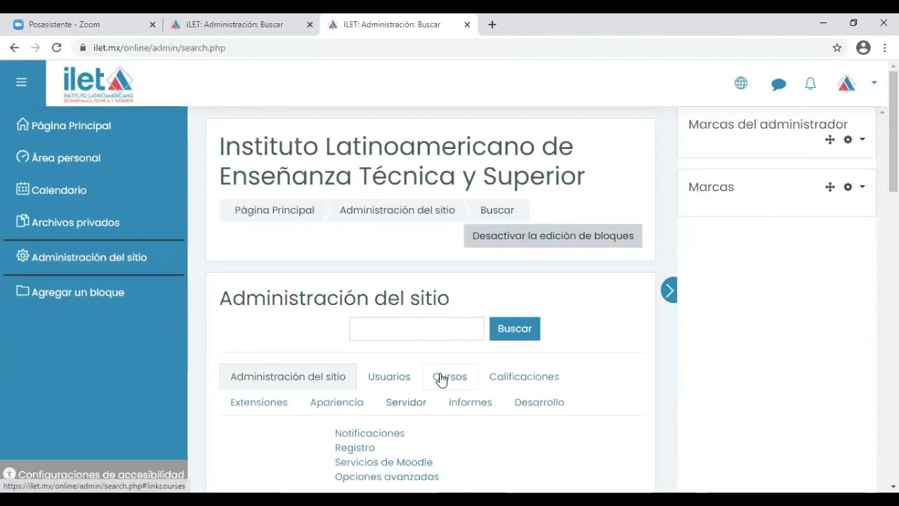
pyautogui.click(441, 380)
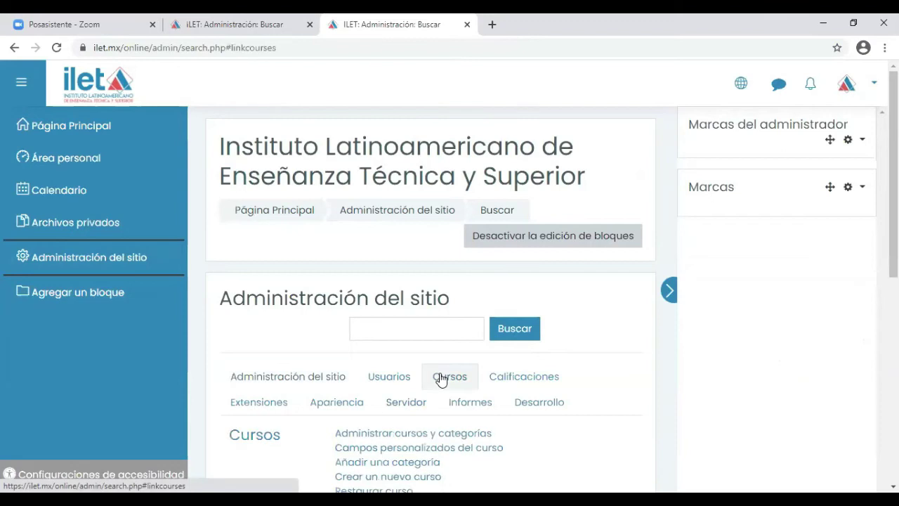
pyautogui.scroll(-2, 441, 379)
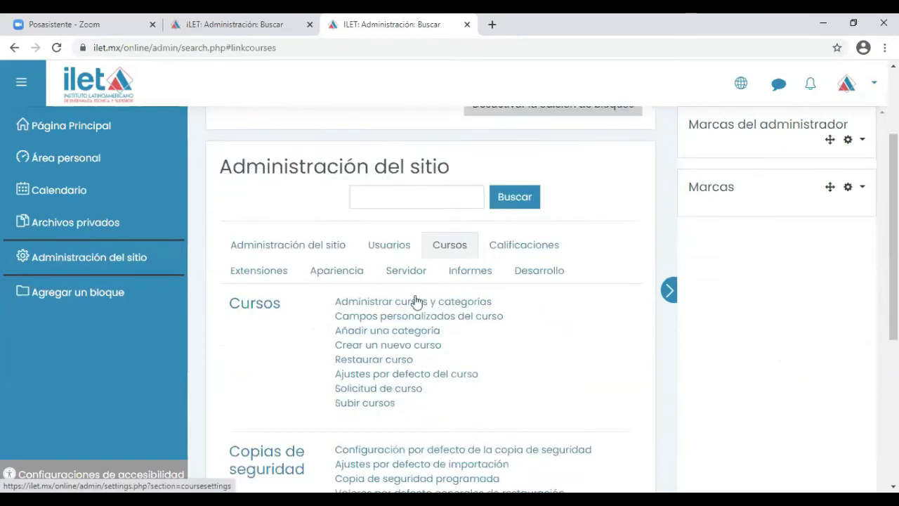
pyautogui.click(415, 304)
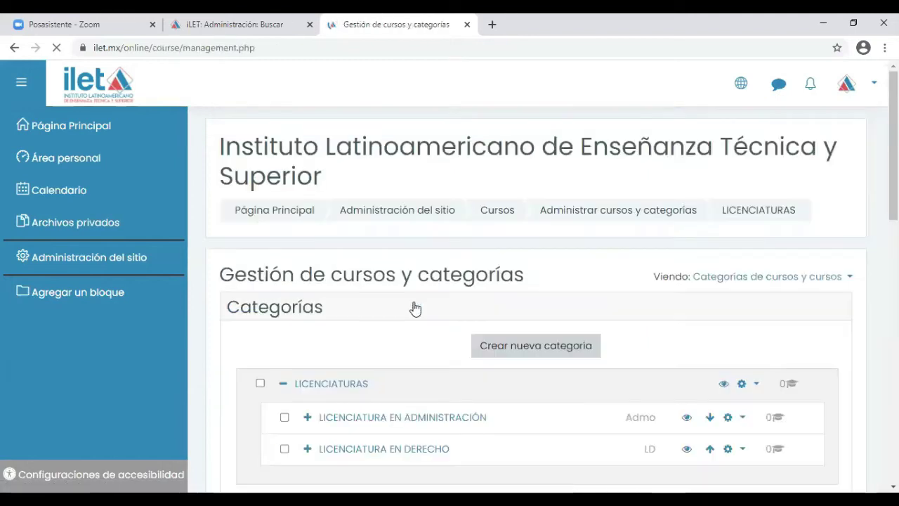
pyautogui.scroll(-2, 409, 297)
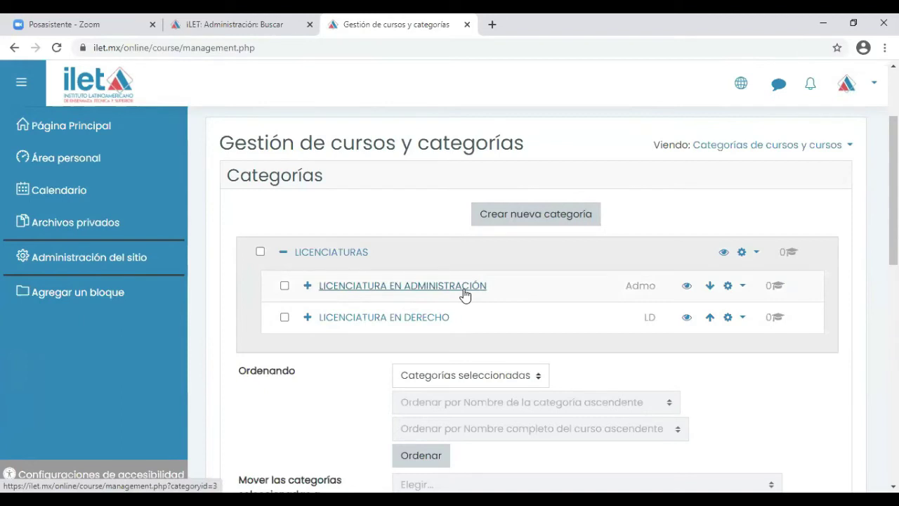
pyautogui.click(306, 288)
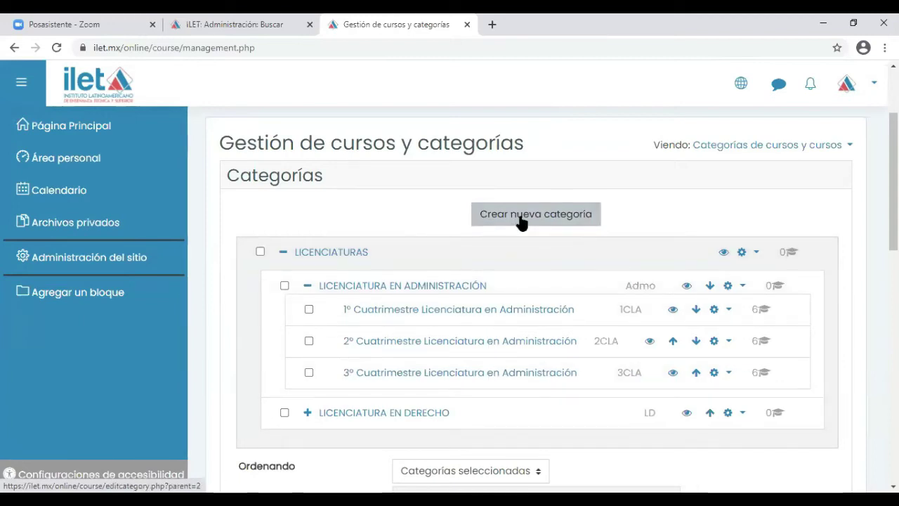
# Create a category named 'Ciencias de la comunicación' with parent LICENCIATURAS.
pyautogui.click(520, 221)
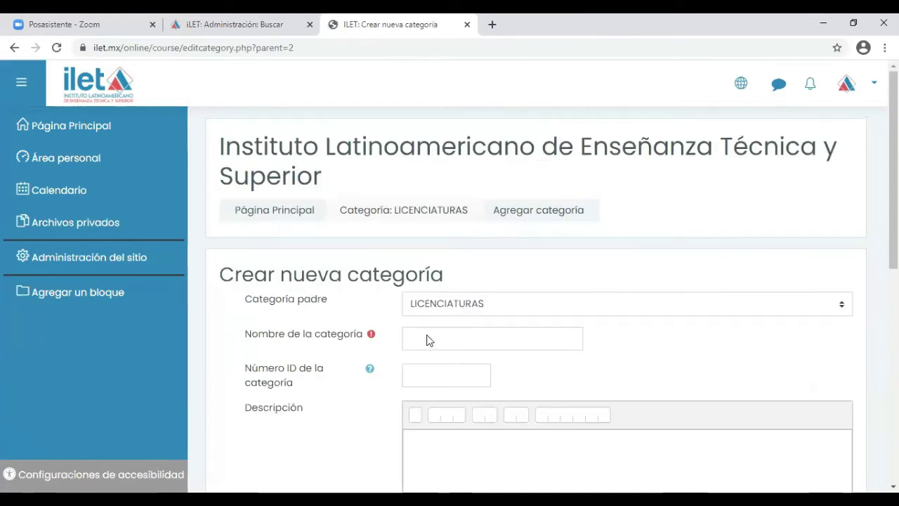
pyautogui.click(496, 309)
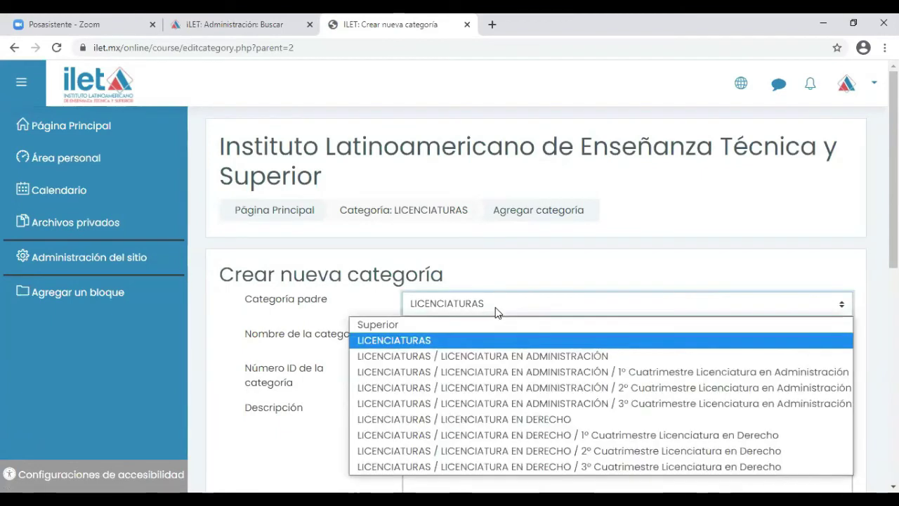
pyautogui.click(485, 305)
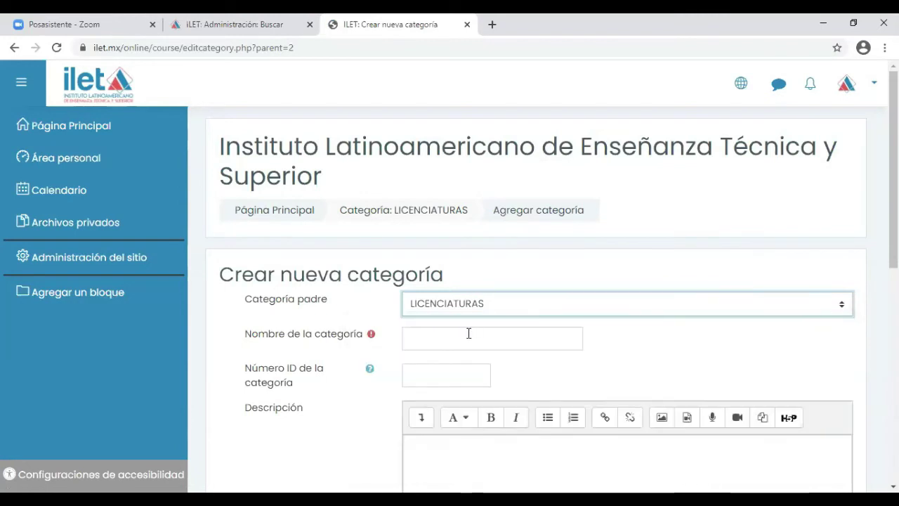
pyautogui.click(469, 333)
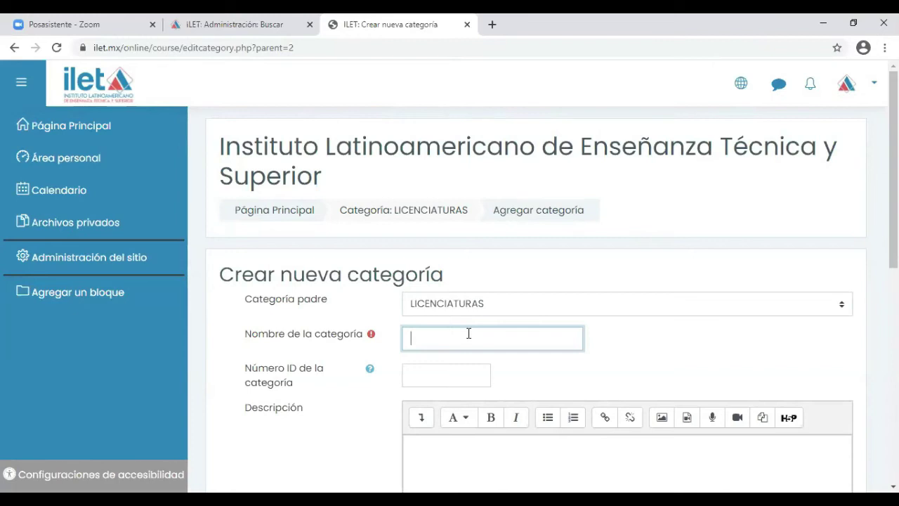
pyautogui.write('Ciencias de la comunicación')
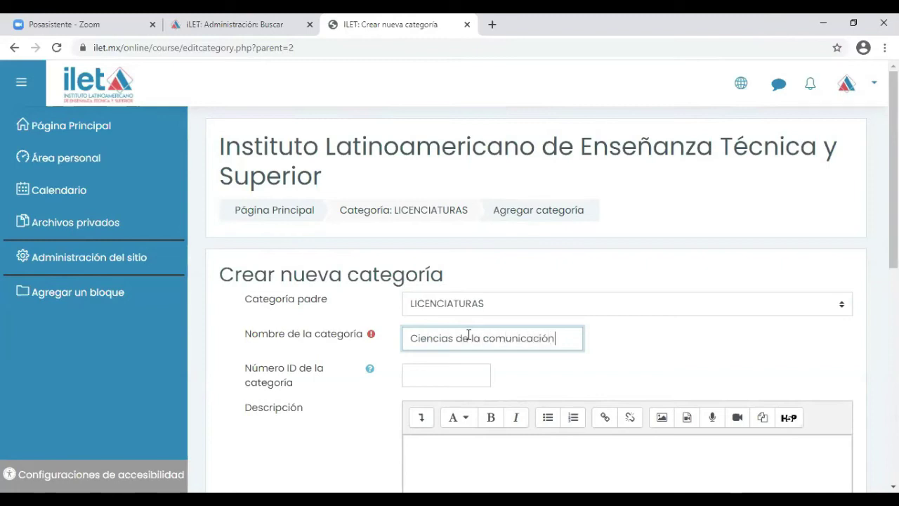
pyautogui.scroll(-4, 641, 291)
pyautogui.click(596, 251)
pyautogui.scroll(1, 601, 256)
pyautogui.scroll(3, 601, 256)
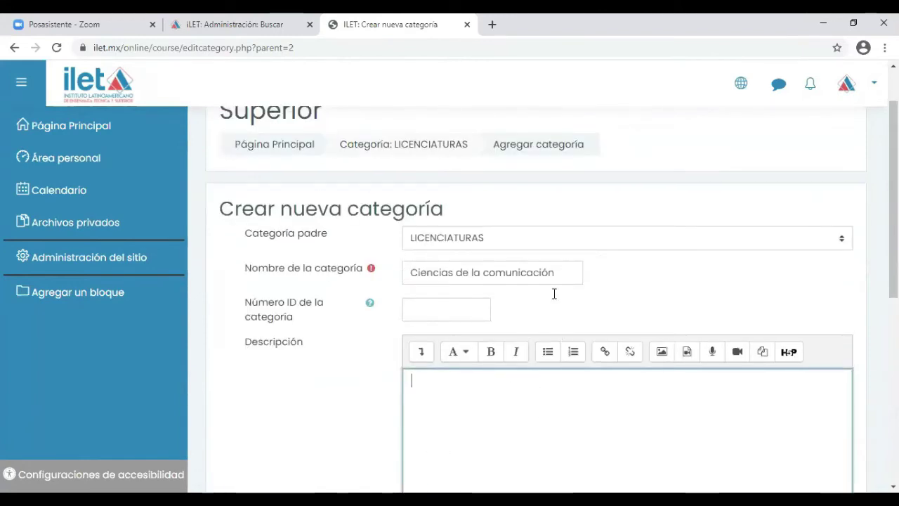
pyautogui.scroll(-5, 516, 297)
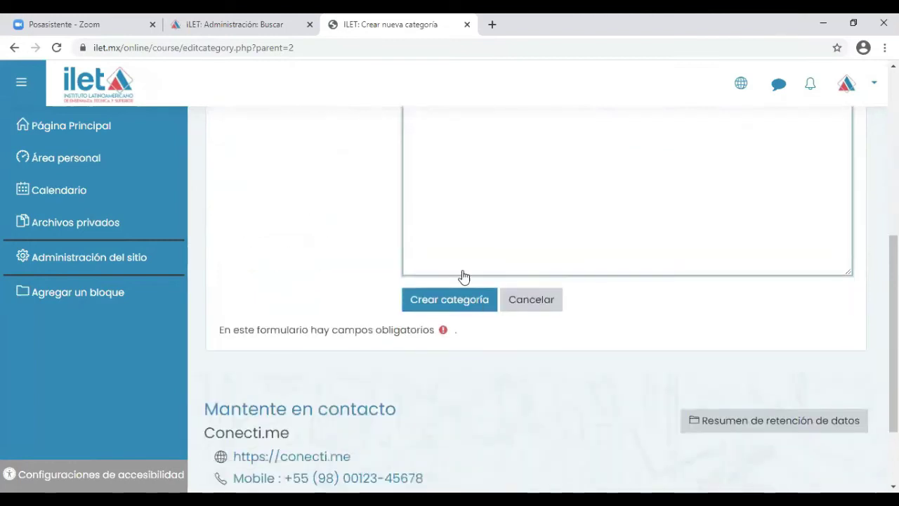
pyautogui.scroll(5, 506, 297)
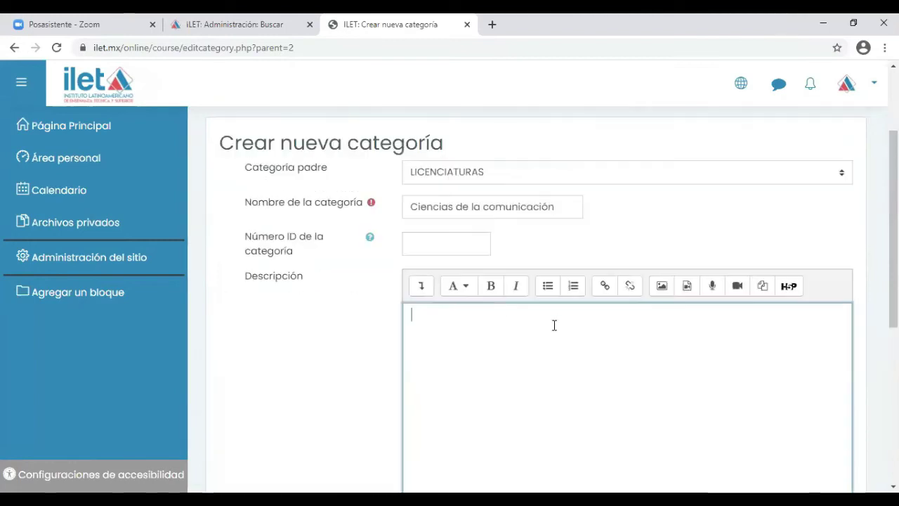
pyautogui.scroll(-1, 554, 325)
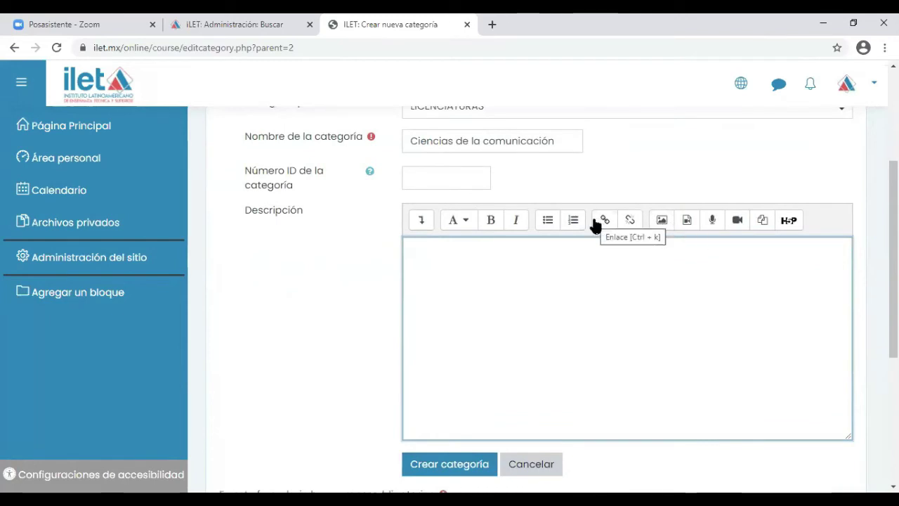
pyautogui.click(460, 466)
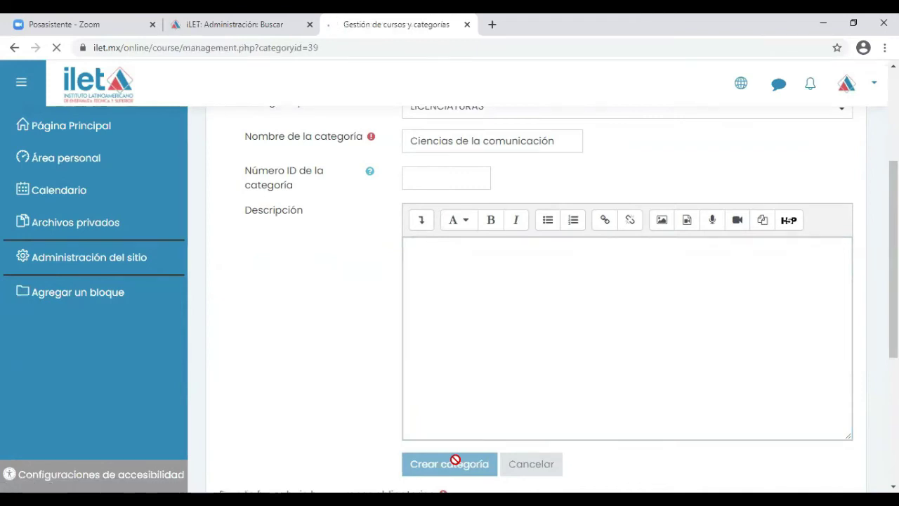
pyautogui.scroll(-4, 452, 317)
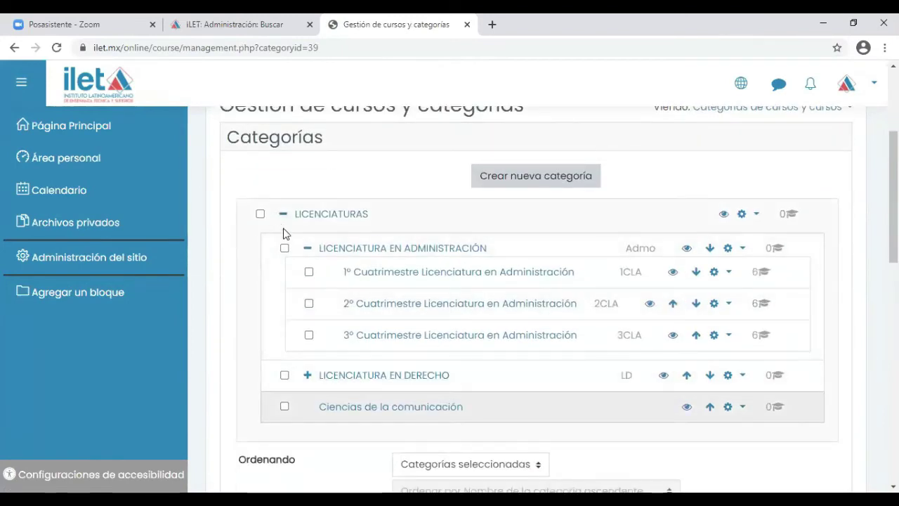
# Collapse LICENCIATURA EN ADMINISTRACIÓN and show the action menu for Ciencias de la comunicación.
pyautogui.click(307, 249)
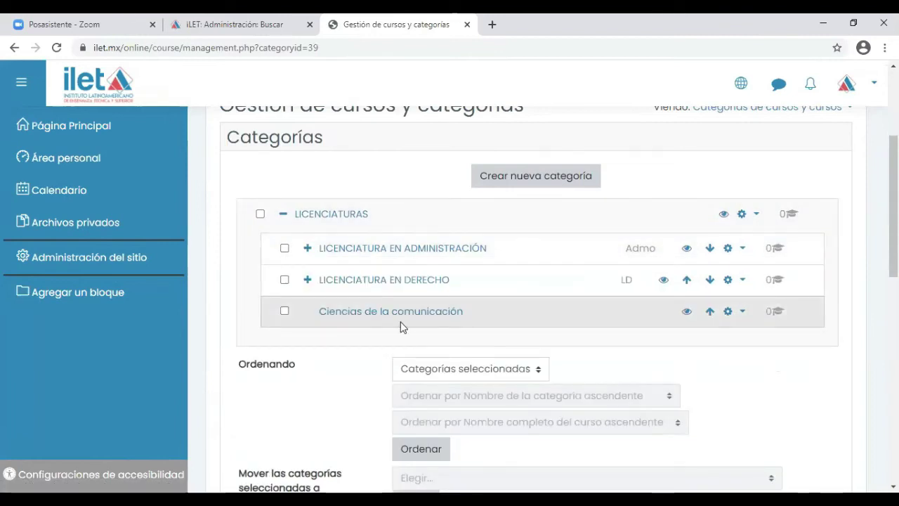
pyautogui.scroll(-3, 514, 315)
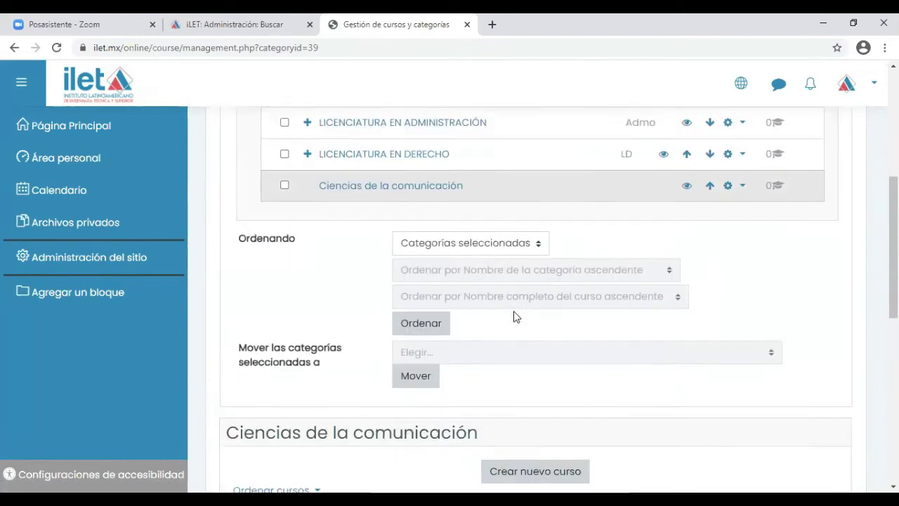
pyautogui.scroll(3, 395, 309)
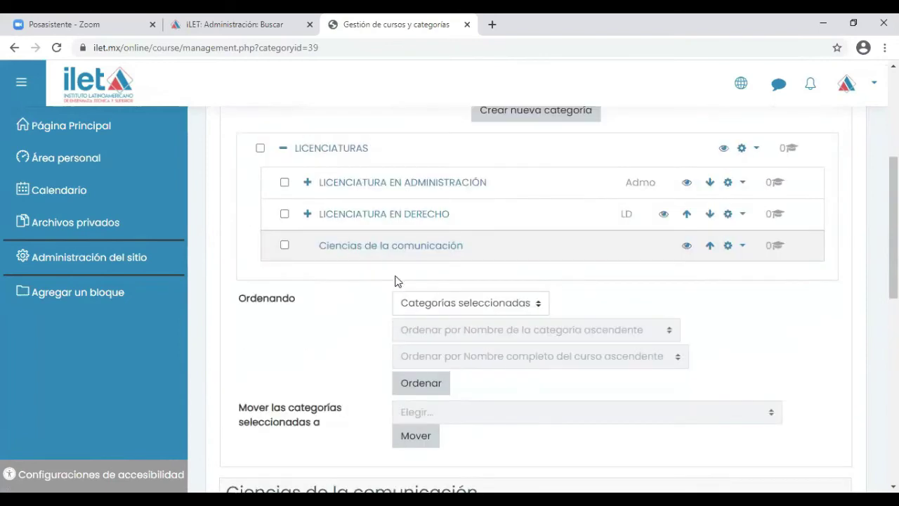
pyautogui.click(728, 245)
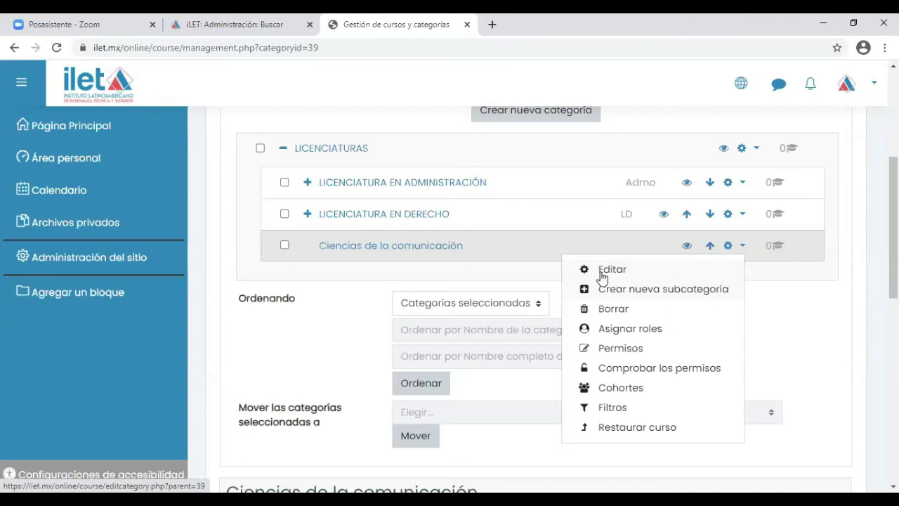
# Add a subcategory named '1º Cuatrimestre' inside Ciencias de la comunicación.
pyautogui.click(734, 247)
pyautogui.click(729, 246)
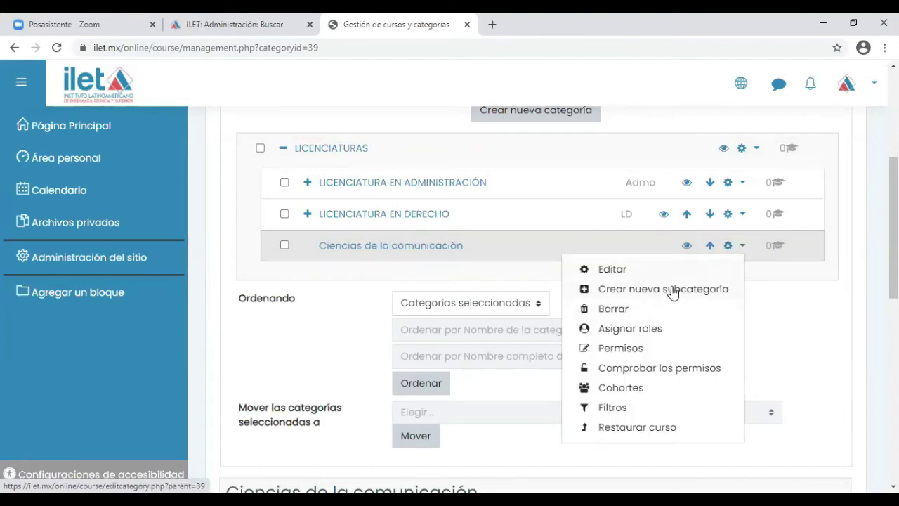
pyautogui.click(671, 288)
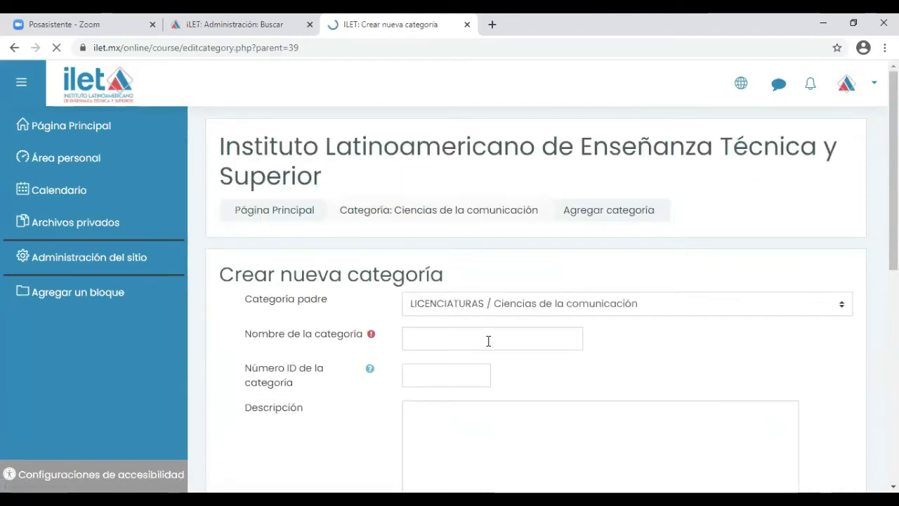
pyautogui.click(488, 340)
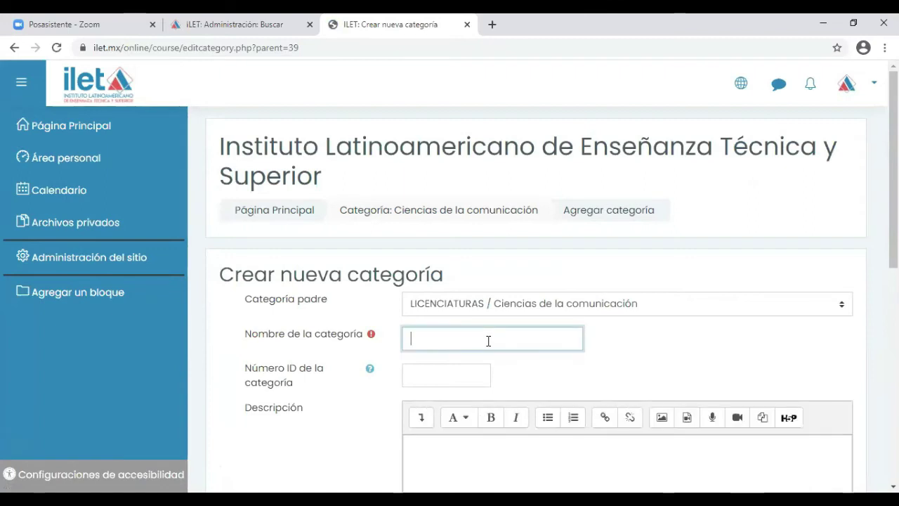
pyautogui.write('1º Cuat')
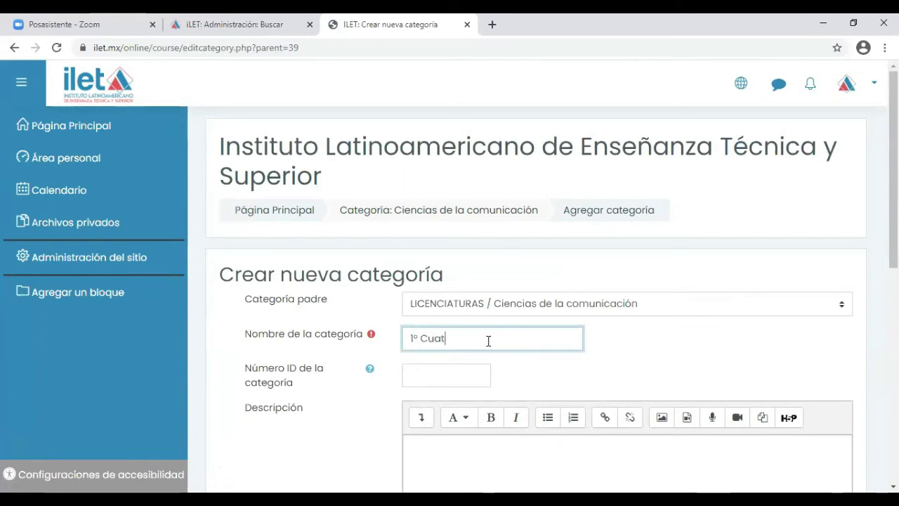
pyautogui.write('rimestre')
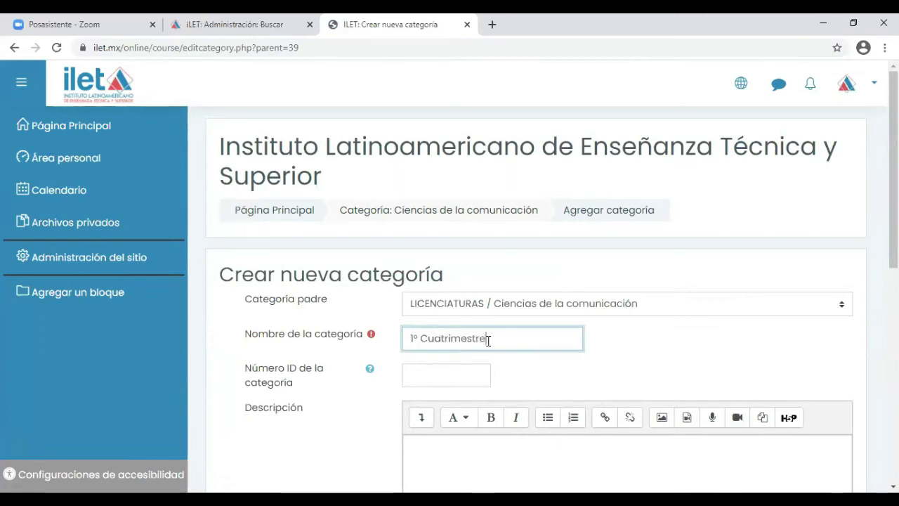
pyautogui.scroll(-1, 559, 291)
pyautogui.scroll(-5, 467, 203)
pyautogui.click(467, 203)
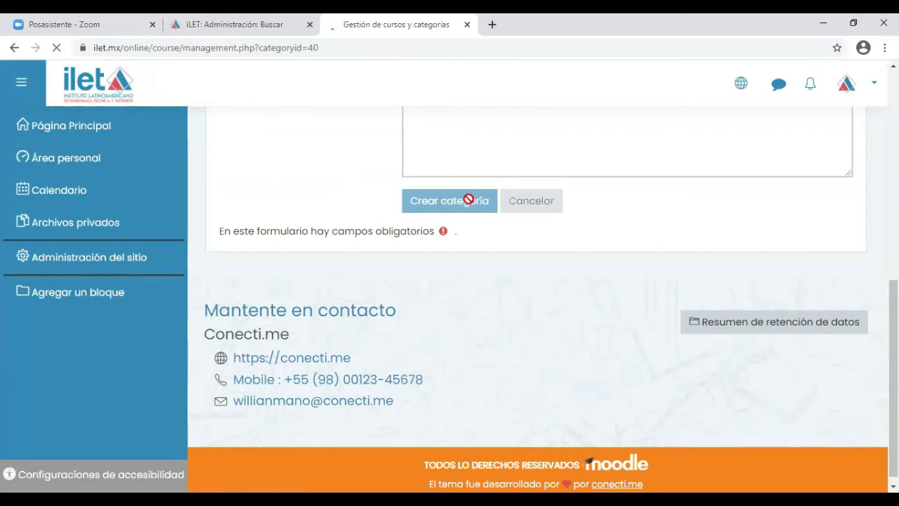
# Start a new course from within the 1º Cuatrimestre category.
pyautogui.scroll(-4, 535, 267)
pyautogui.scroll(-2, 310, 130)
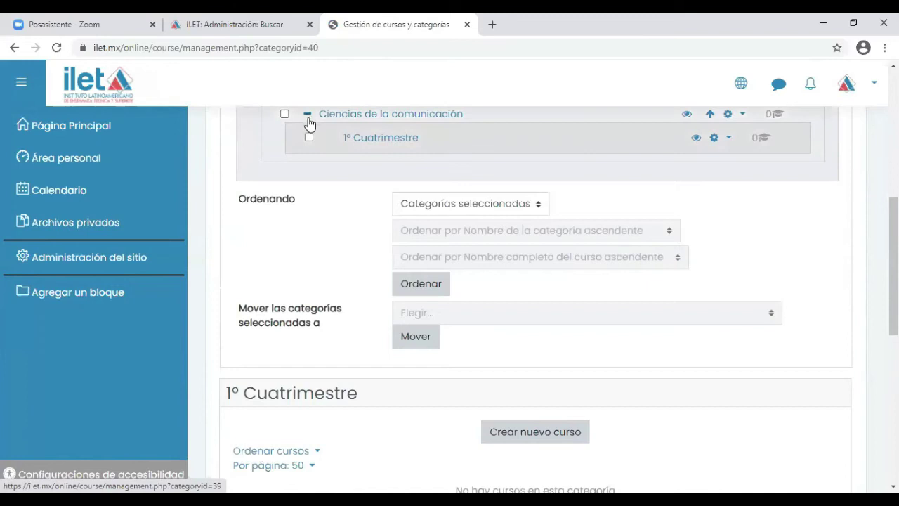
pyautogui.click(391, 141)
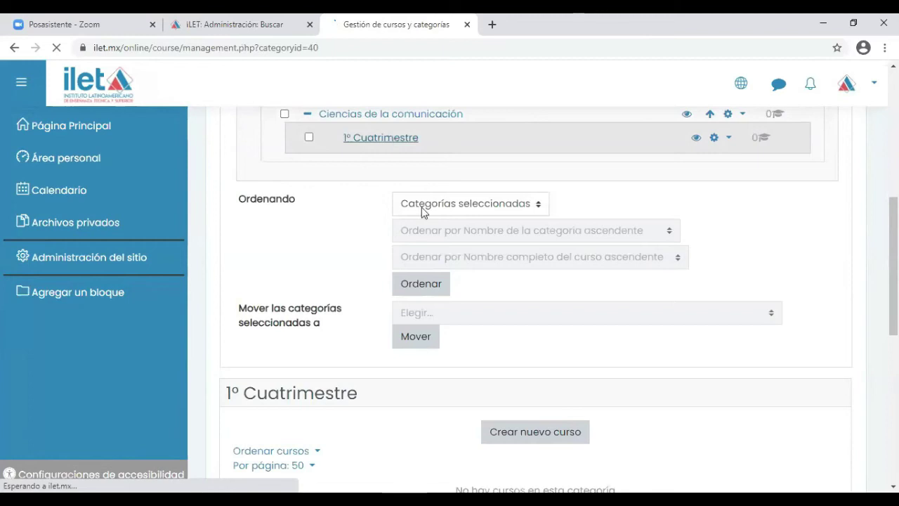
pyautogui.scroll(-3, 422, 215)
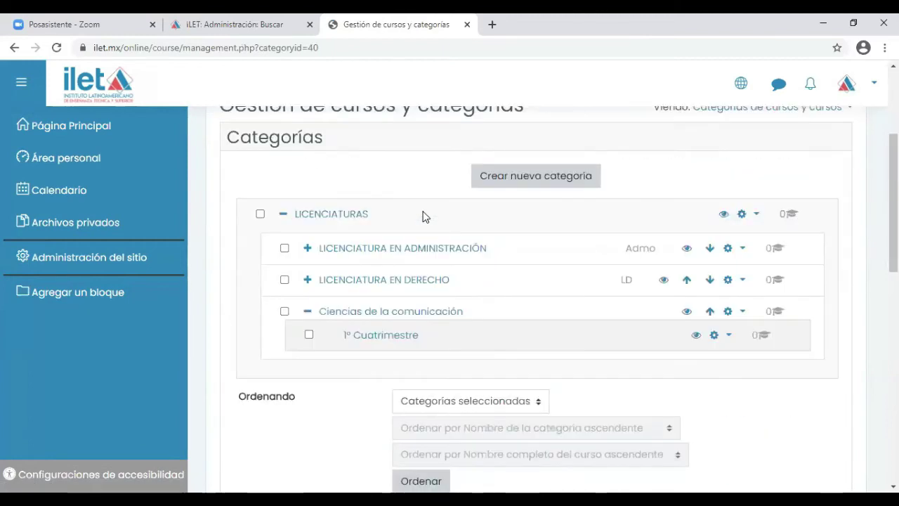
pyautogui.scroll(-3, 422, 215)
pyautogui.scroll(-3, 578, 169)
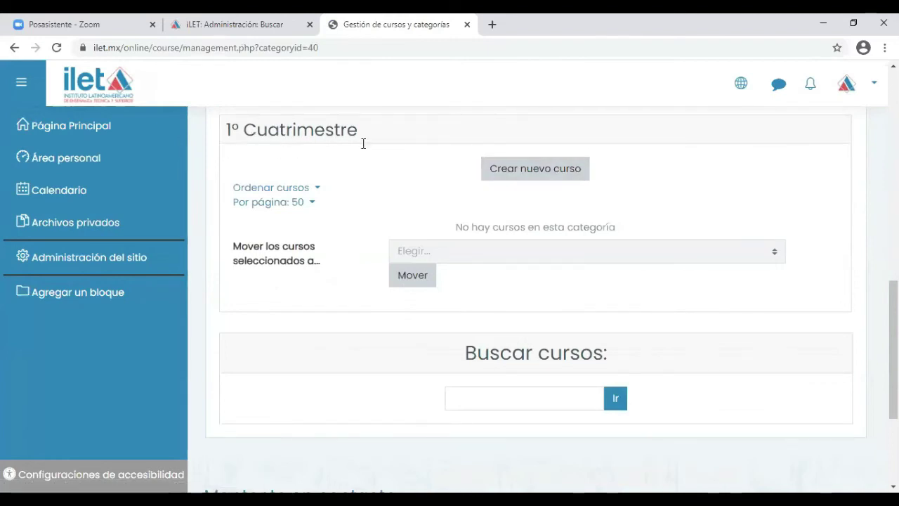
pyautogui.click(506, 170)
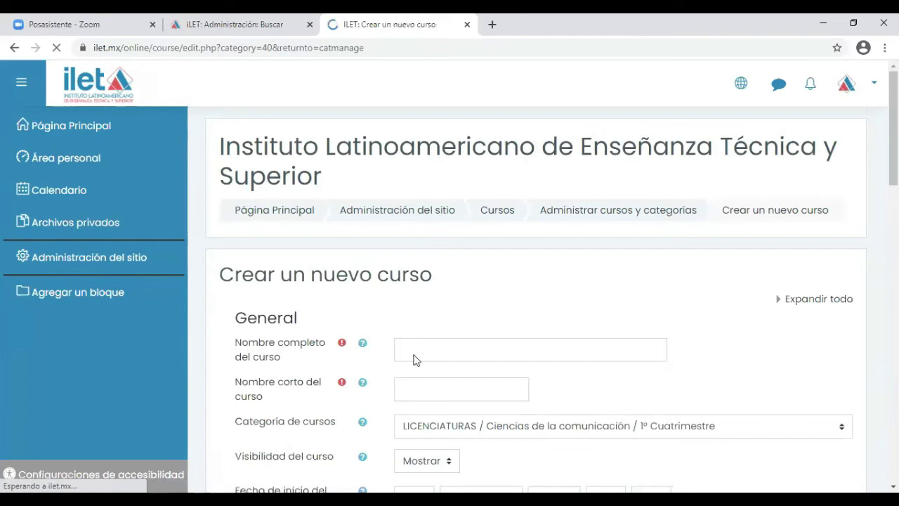
# Enter 'RADIO Y TELEVISION' as the course full name.
pyautogui.click(419, 344)
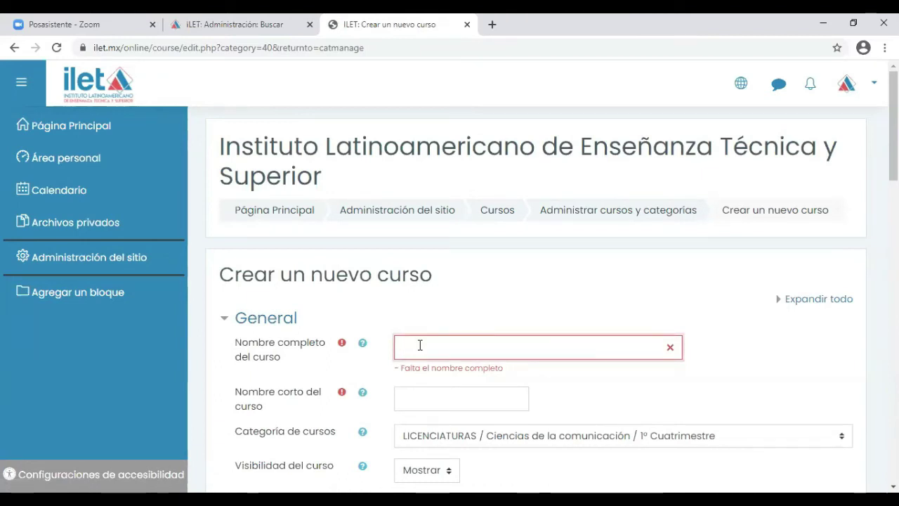
pyautogui.write('adio y Tele')
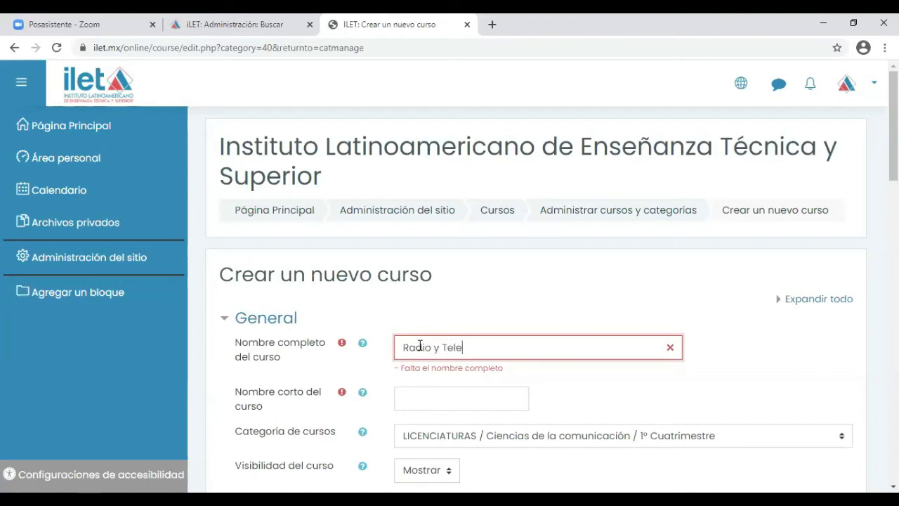
pyautogui.write('visión')
pyautogui.hotkey('ctrl', 'a')
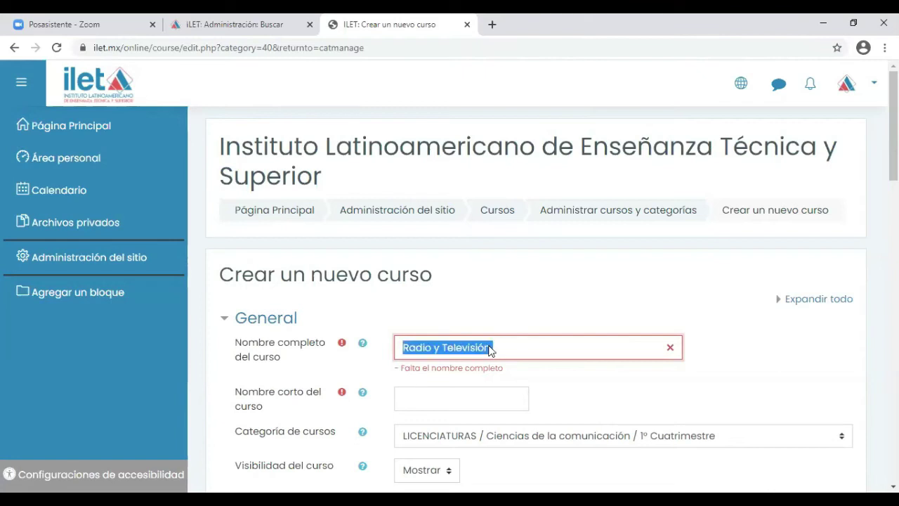
pyautogui.press('BackSpace')
pyautogui.write('RA')
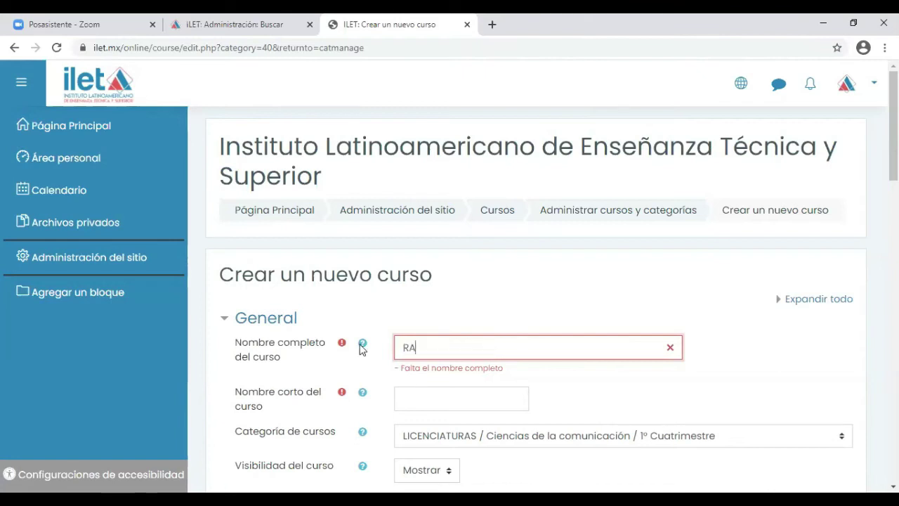
pyautogui.write('DIO Y TELEVISION')
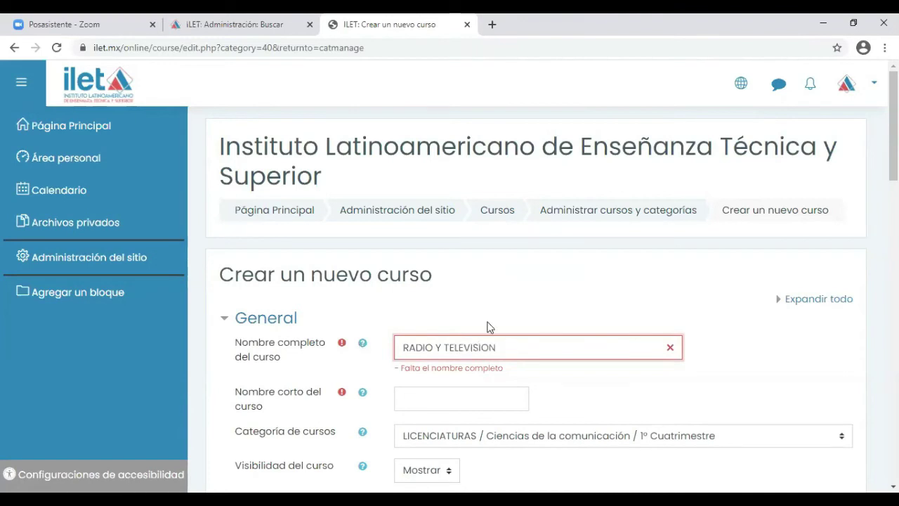
pyautogui.scroll(-3, 487, 327)
pyautogui.scroll(-1, 488, 327)
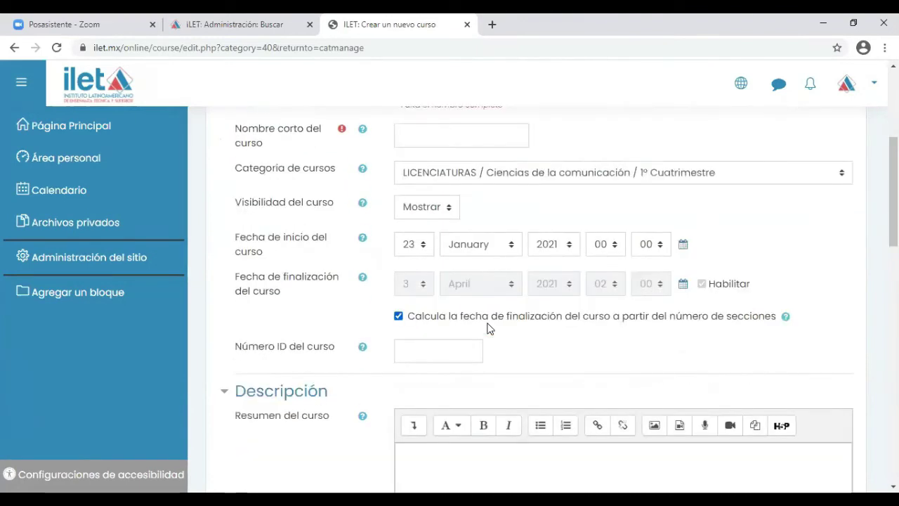
pyautogui.scroll(1, 561, 312)
pyautogui.scroll(1, 615, 294)
pyautogui.scroll(-1, 616, 294)
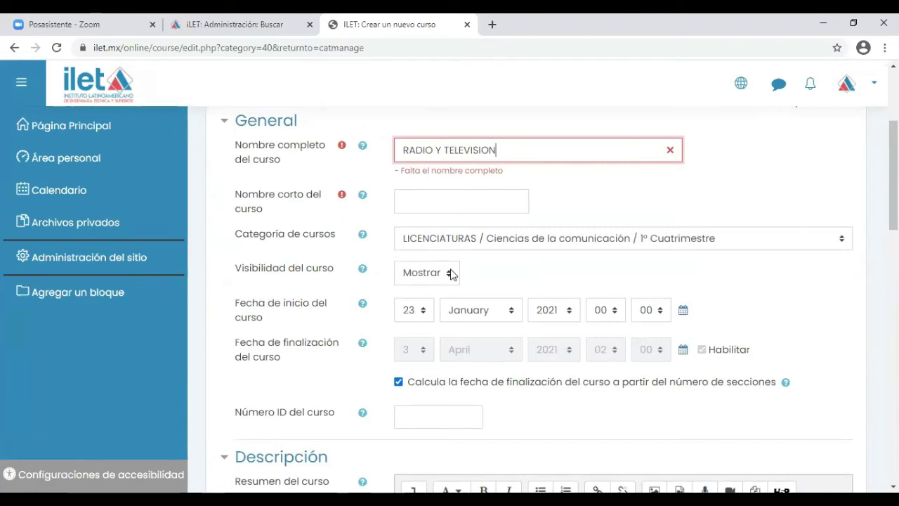
# Switch course visibility to Ocultar and back to Mostrar, then attempt Guardar y volver.
pyautogui.click(452, 274)
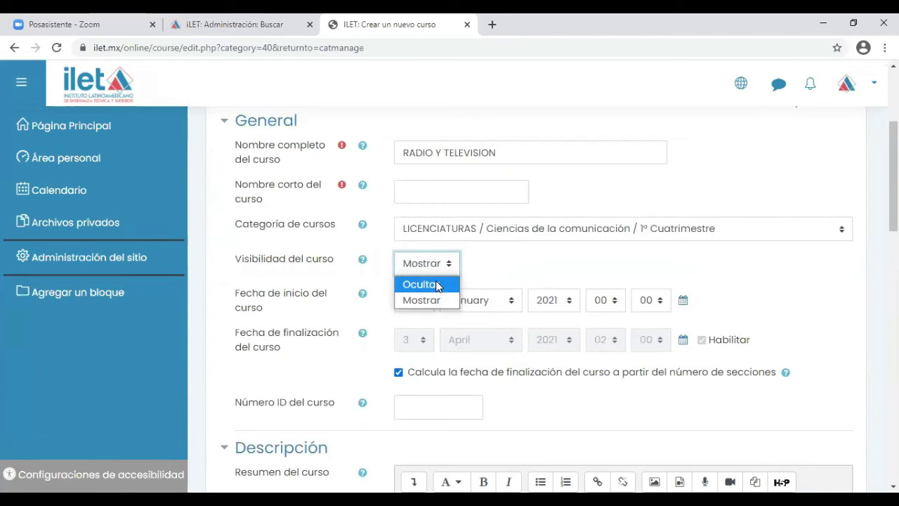
pyautogui.click(437, 285)
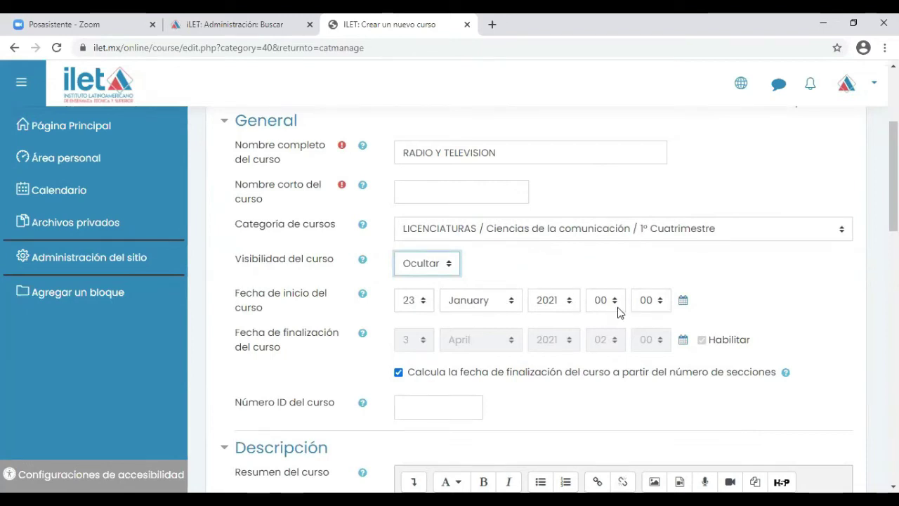
pyautogui.scroll(-3, 618, 307)
pyautogui.scroll(3, 616, 315)
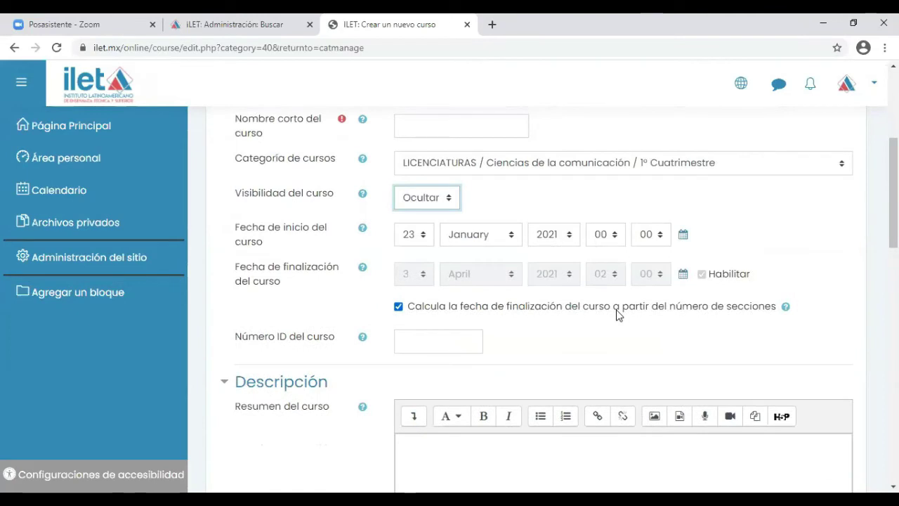
pyautogui.click(453, 198)
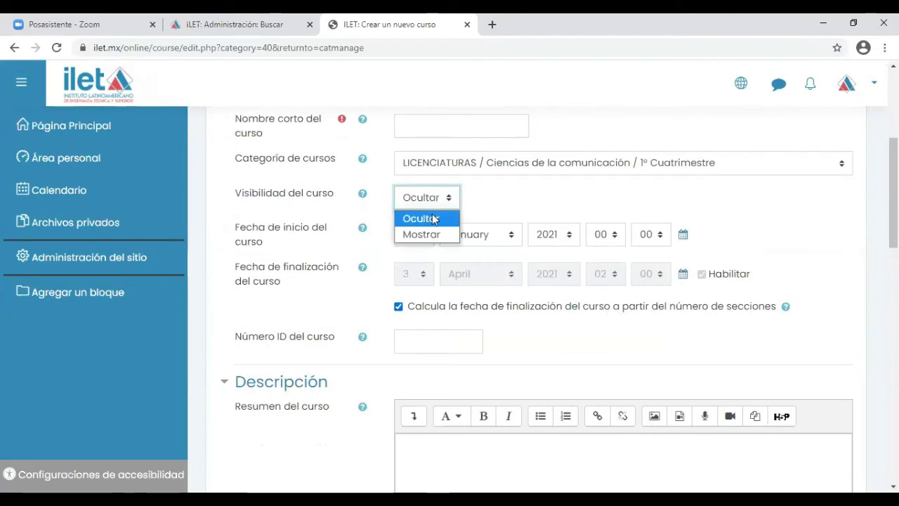
pyautogui.click(432, 233)
pyautogui.scroll(-12, 556, 265)
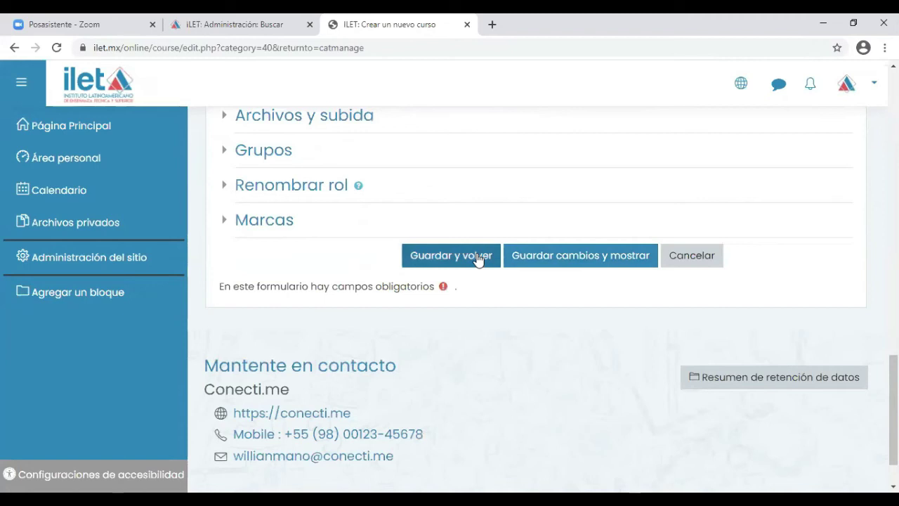
pyautogui.click(476, 257)
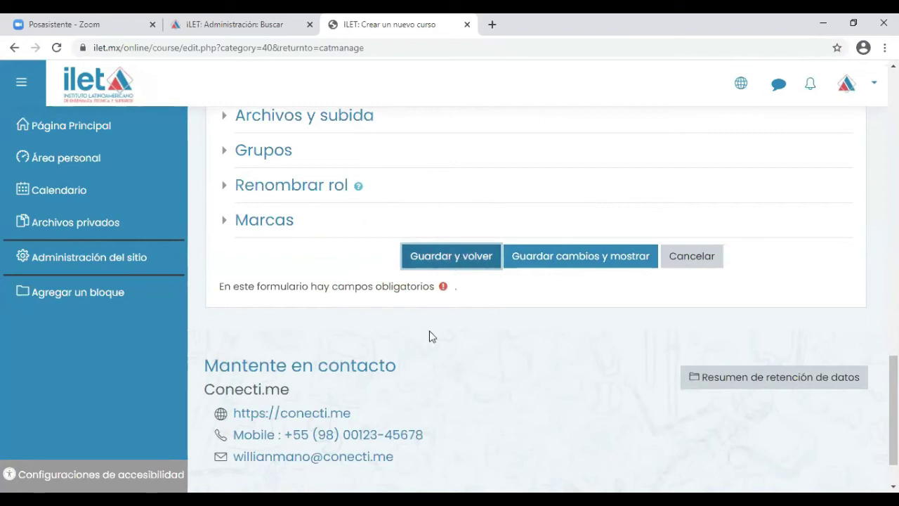
# Fill in the course short name as 'R Y T'.
pyautogui.scroll(2, 489, 297)
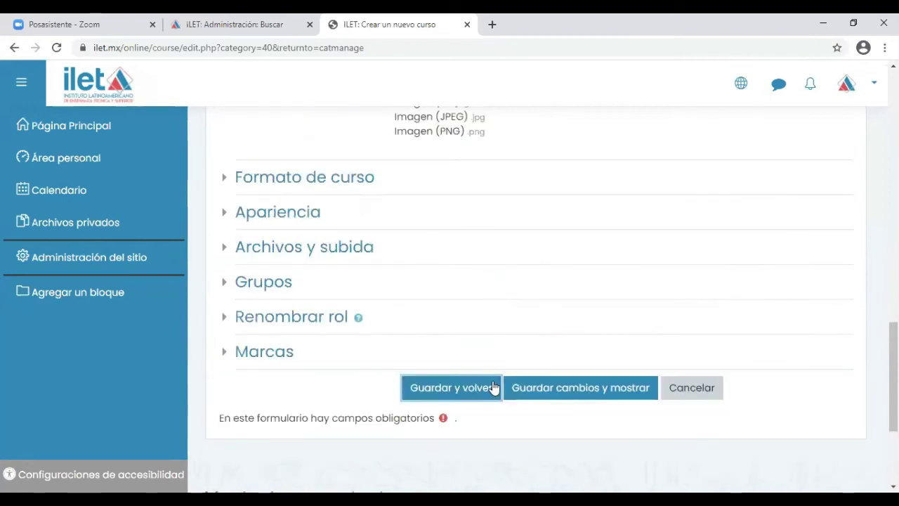
pyautogui.scroll(4, 466, 353)
pyautogui.scroll(7, 465, 353)
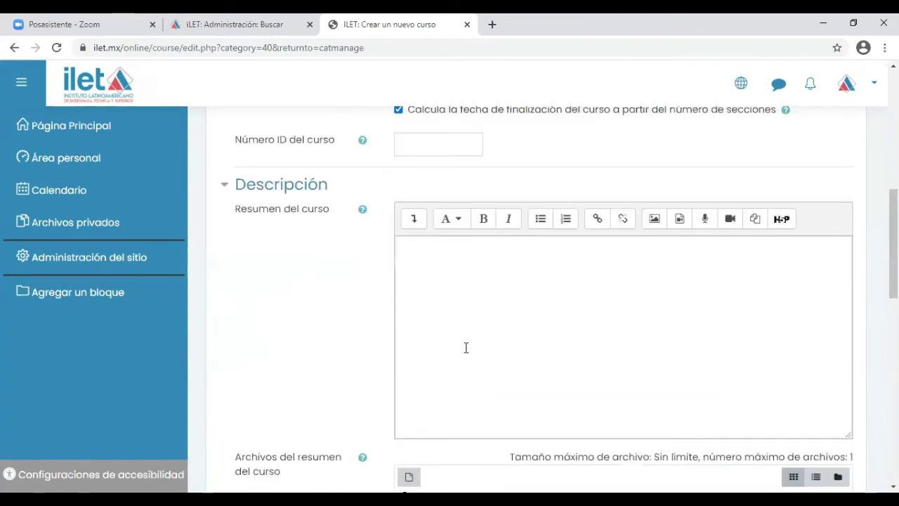
pyautogui.scroll(2, 453, 354)
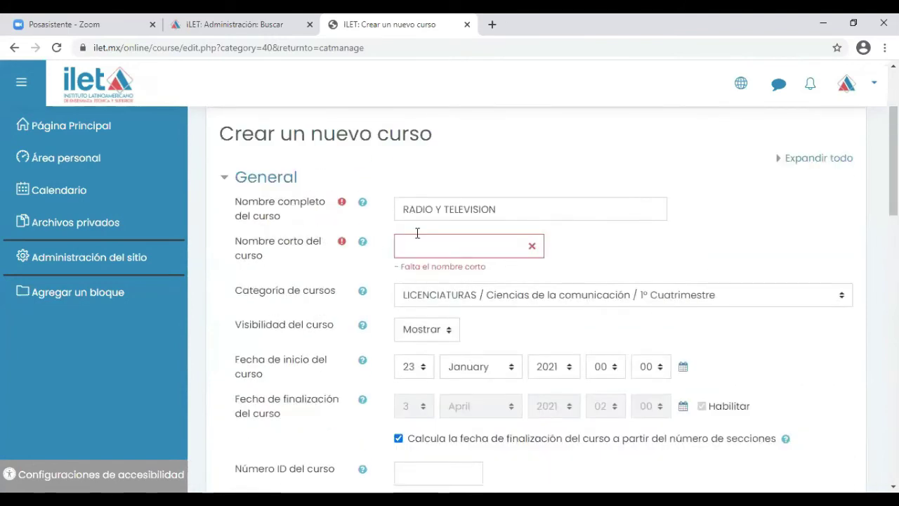
pyautogui.click(462, 249)
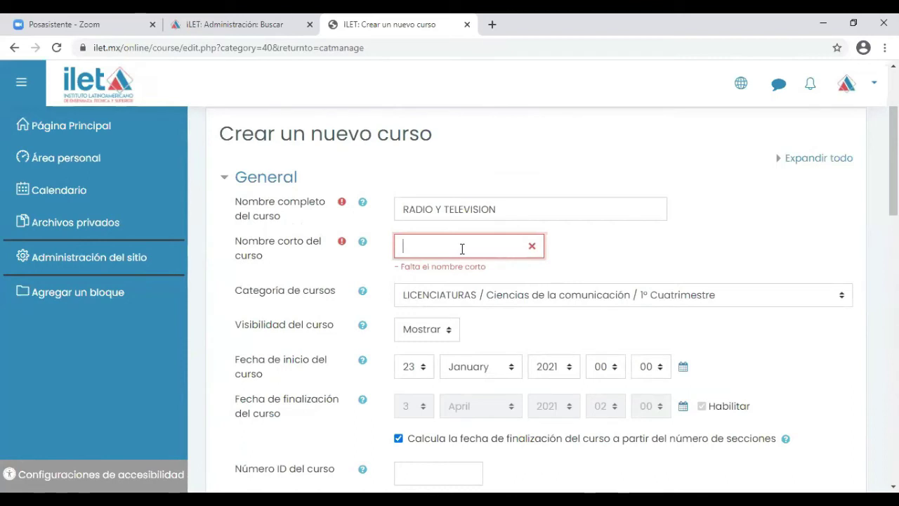
pyautogui.write('R Y T')
pyautogui.scroll(-10, 463, 250)
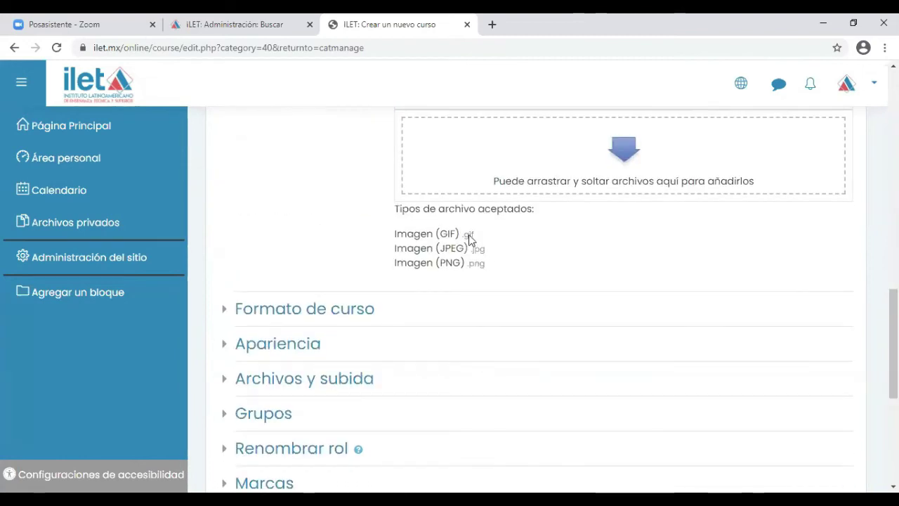
pyautogui.scroll(-5, 466, 237)
# Save the course and view RADIO Y TELEVISION's details in 1º Cuatrimestre, showing short name R Y T.
pyautogui.click(461, 188)
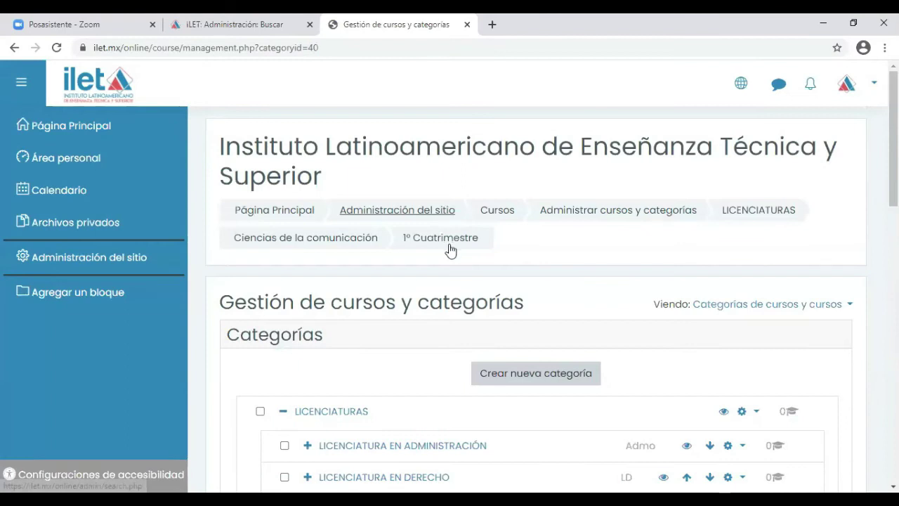
pyautogui.scroll(-5, 449, 249)
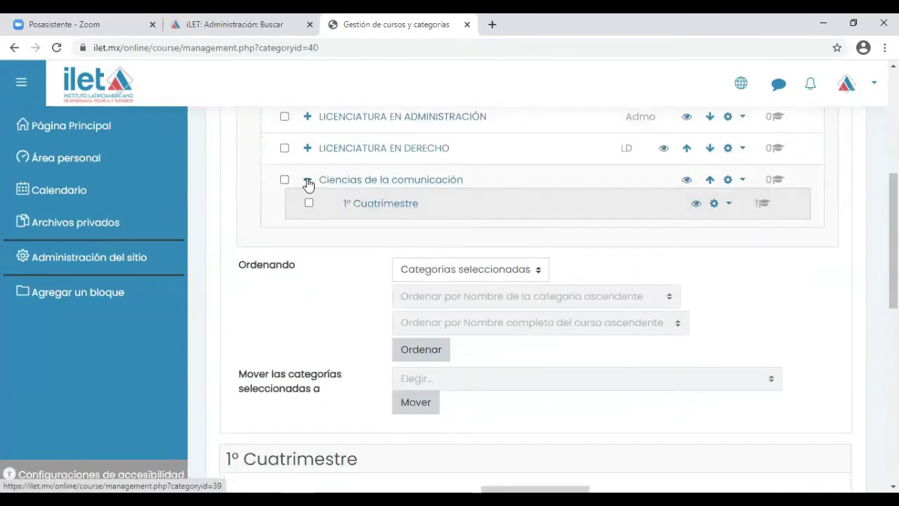
pyautogui.click(308, 181)
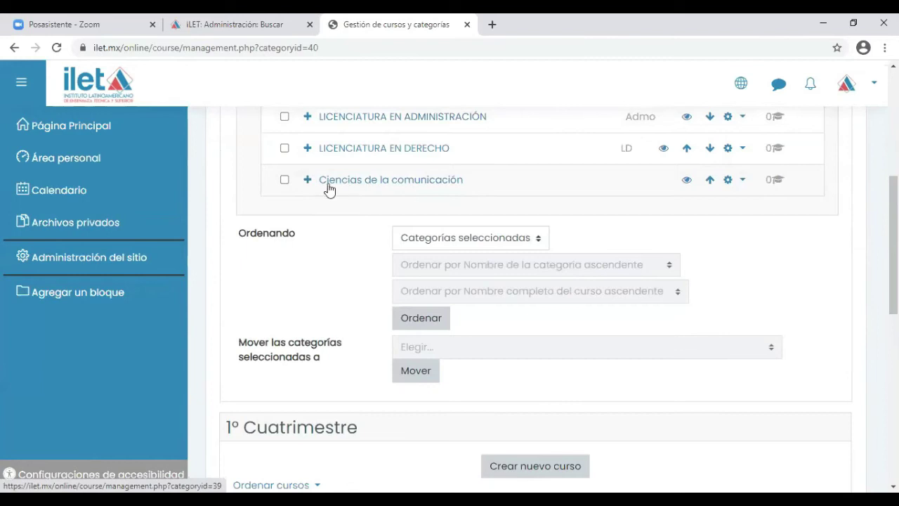
pyautogui.click(307, 180)
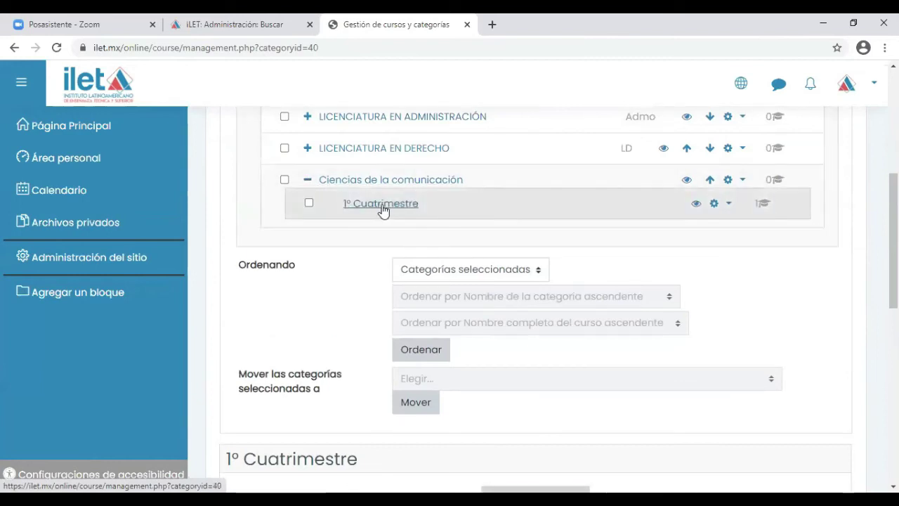
pyautogui.click(383, 210)
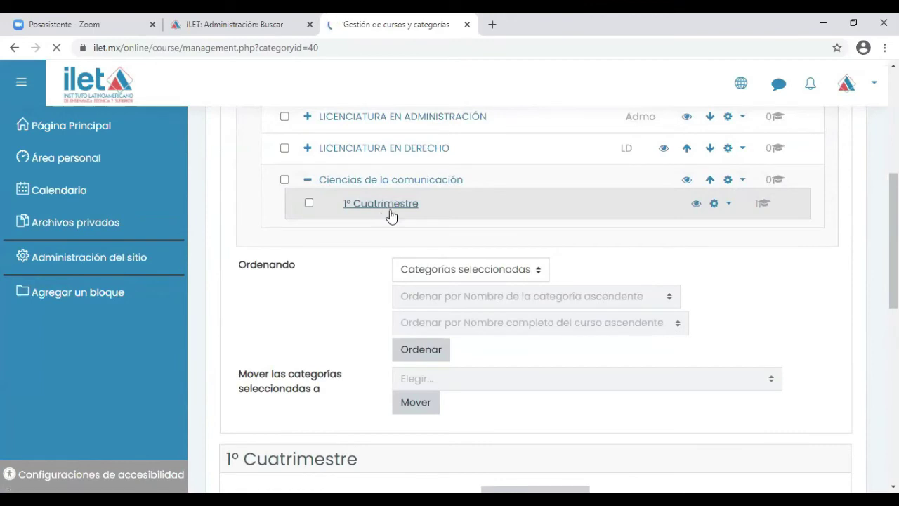
pyautogui.scroll(-6, 411, 239)
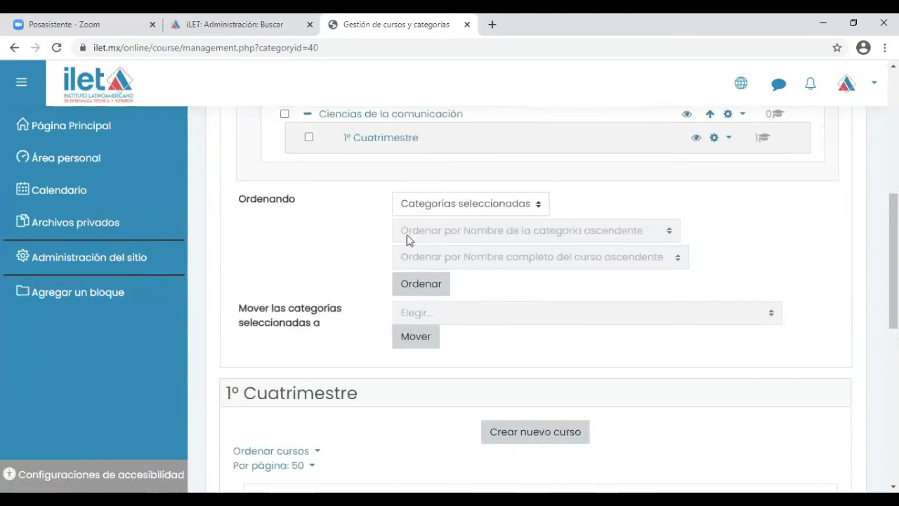
pyautogui.scroll(-3, 406, 234)
pyautogui.click(363, 307)
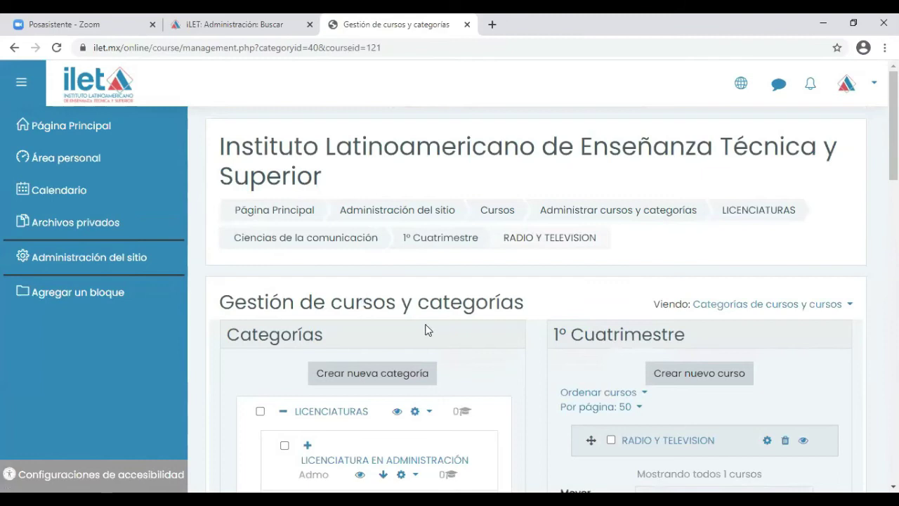
pyautogui.scroll(-6, 425, 328)
pyautogui.scroll(-3, 375, 266)
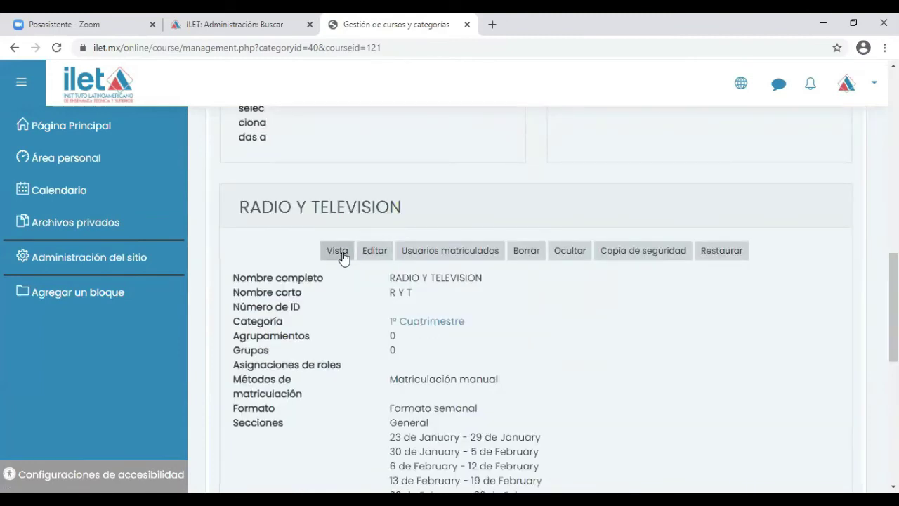
# Open the RADIO Y TELEVISION course page and browse its weekly sections starting 23 de January.
pyautogui.click(343, 257)
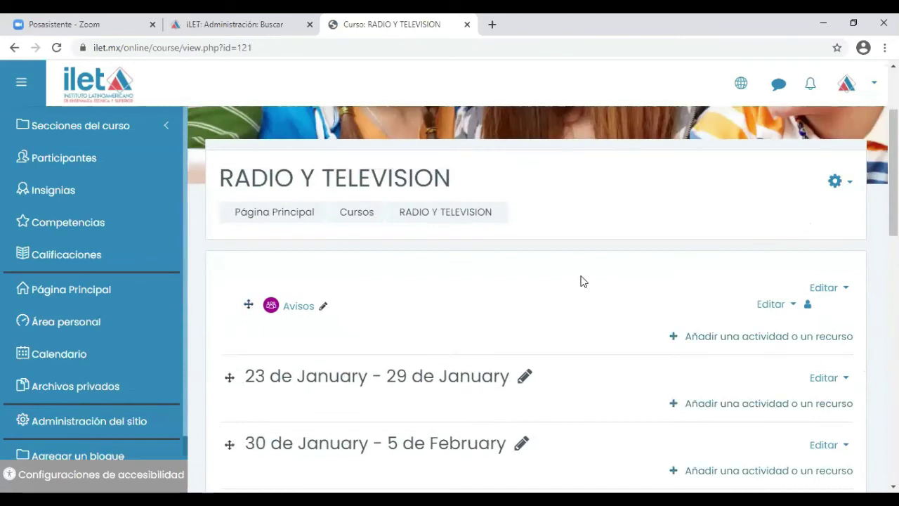
pyautogui.click(834, 184)
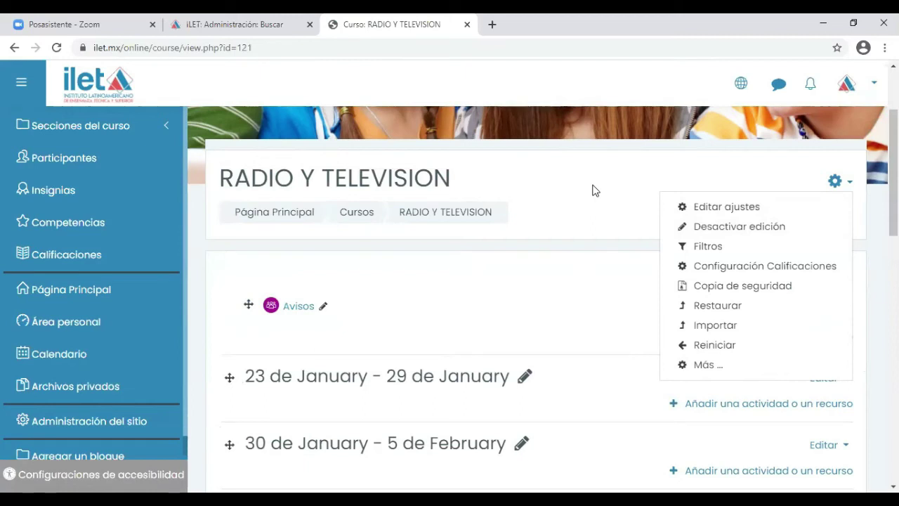
pyautogui.press('Escape')
pyautogui.scroll(-1, 677, 209)
pyautogui.scroll(-3, 676, 209)
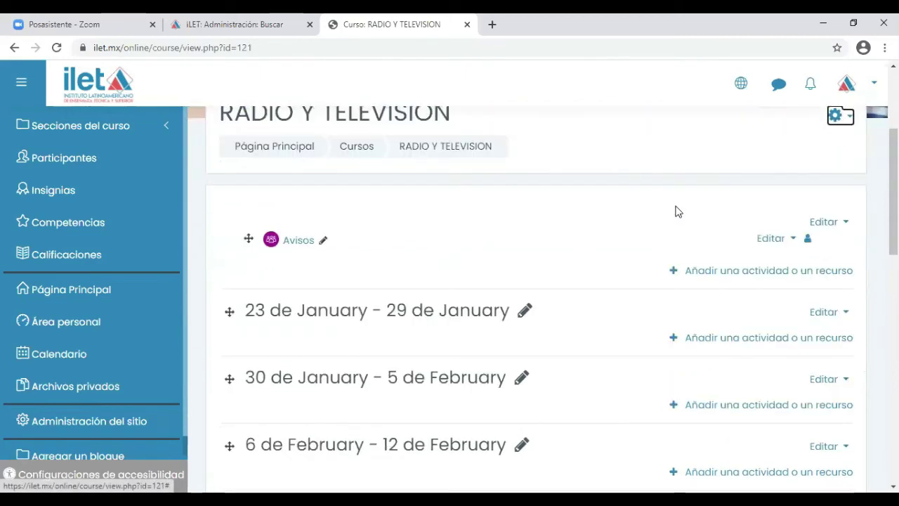
pyautogui.scroll(-10, 505, 207)
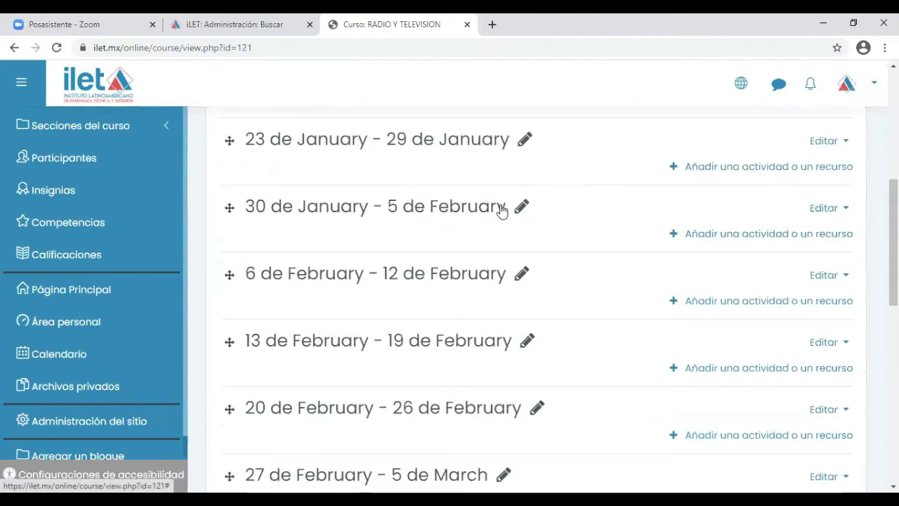
pyautogui.scroll(7, 504, 207)
pyautogui.scroll(5, 505, 211)
pyautogui.scroll(-1, 505, 214)
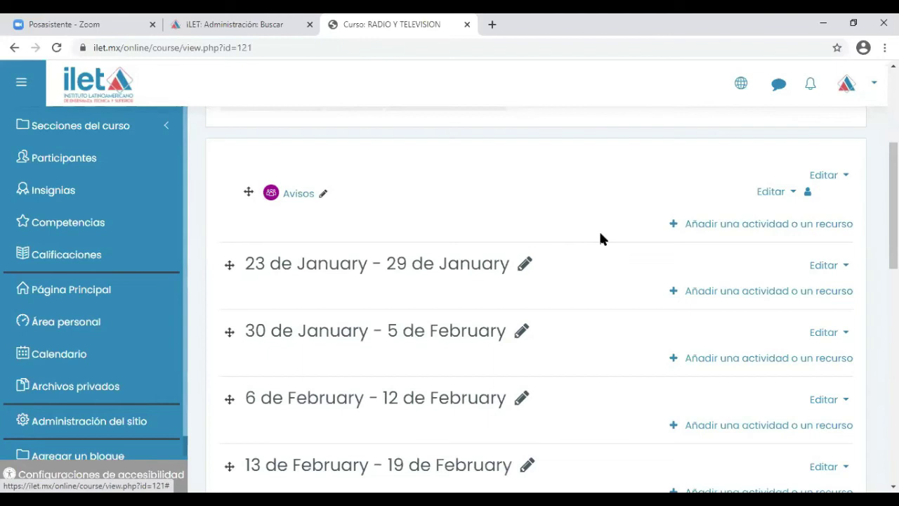
# Bring up the 'Añadir una actividad o un recurso' chooser under Avisos and browse activities like Foro and Tarea.
pyautogui.click(710, 223)
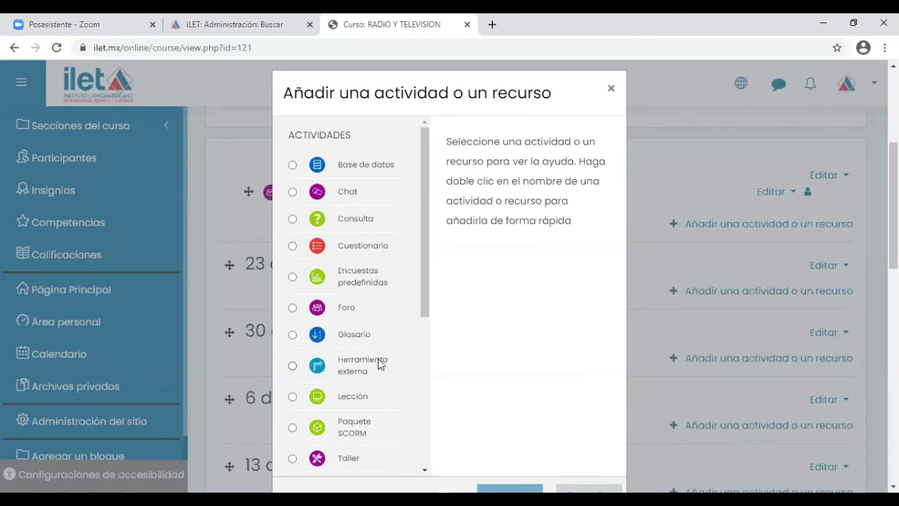
pyautogui.scroll(-1, 407, 320)
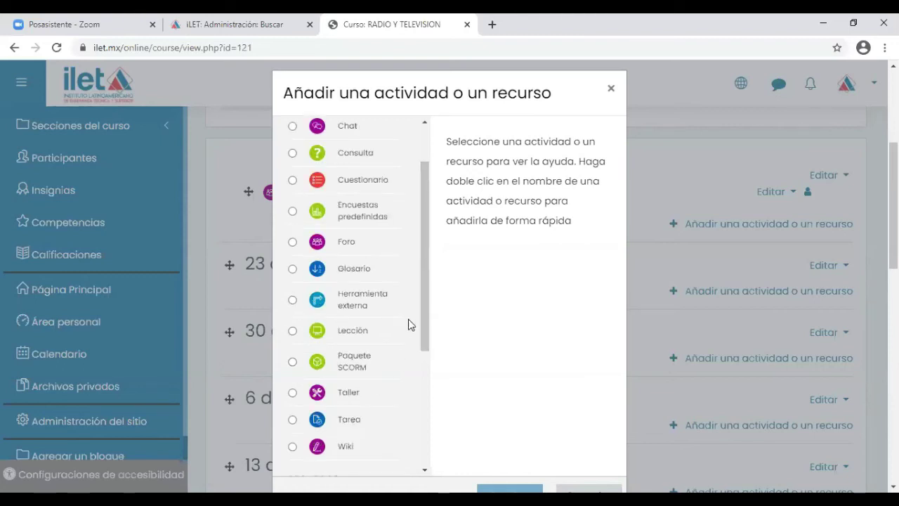
pyautogui.scroll(-2, 407, 324)
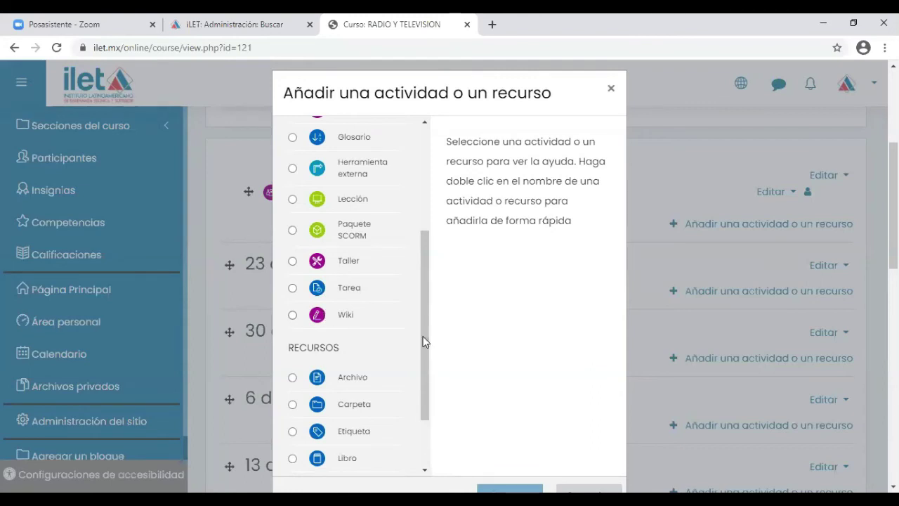
pyautogui.scroll(-1, 385, 340)
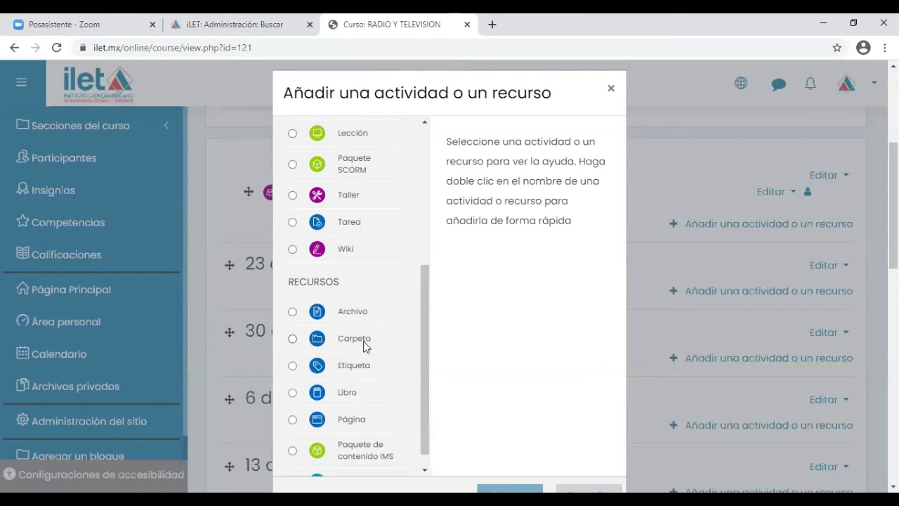
pyautogui.scroll(-1, 363, 346)
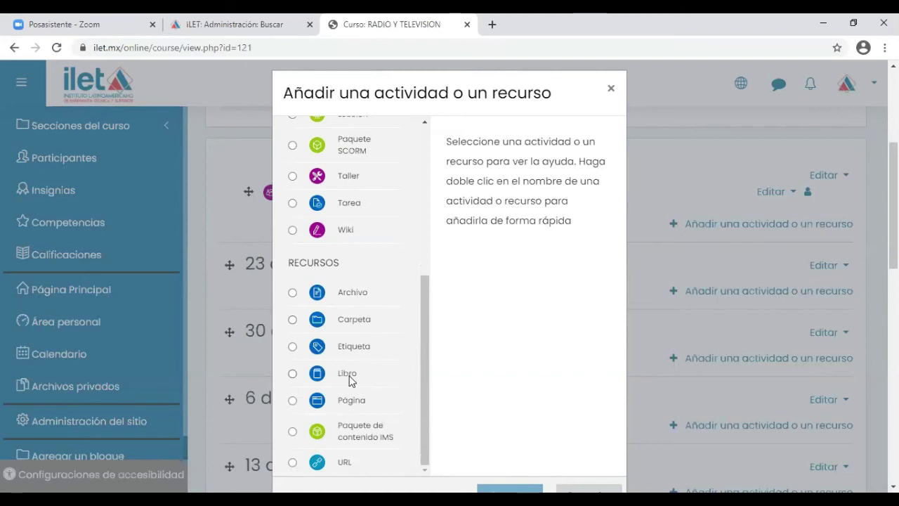
pyautogui.scroll(-2, 374, 411)
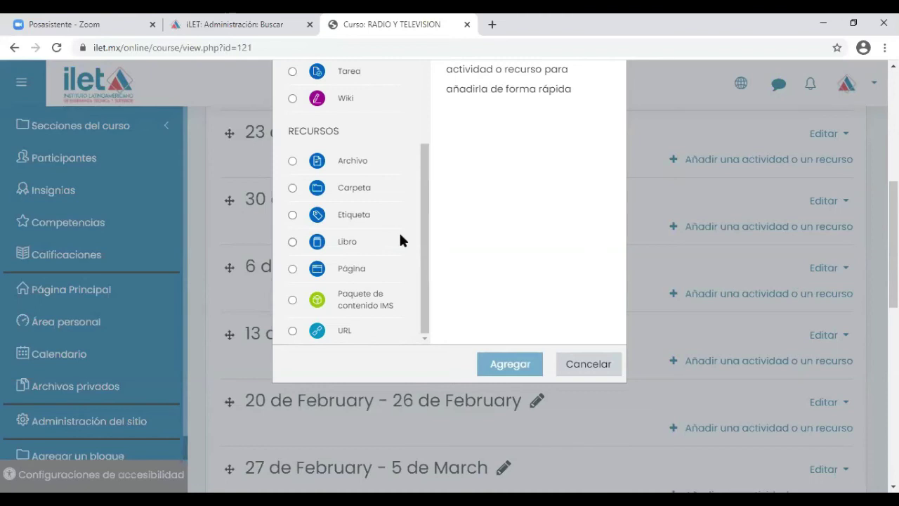
pyautogui.scroll(5, 398, 231)
pyautogui.scroll(8, 430, 226)
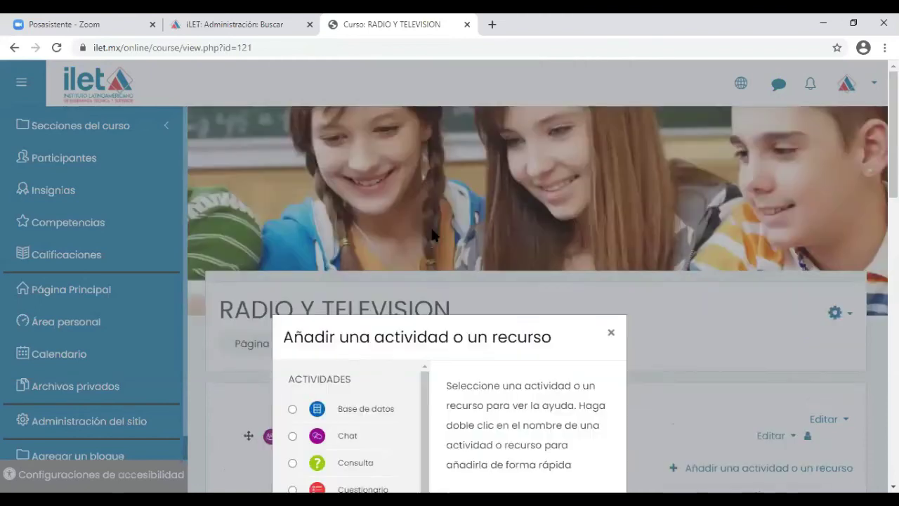
pyautogui.scroll(-2, 426, 292)
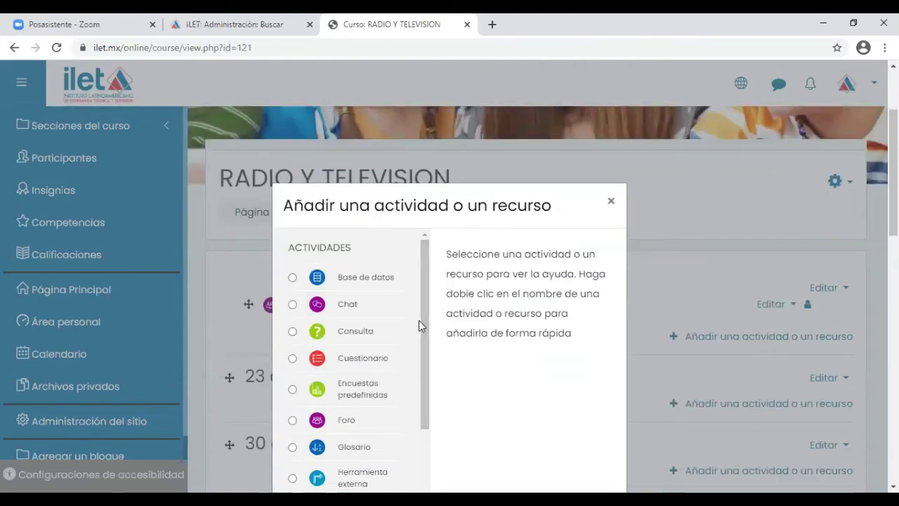
pyautogui.scroll(-4, 418, 322)
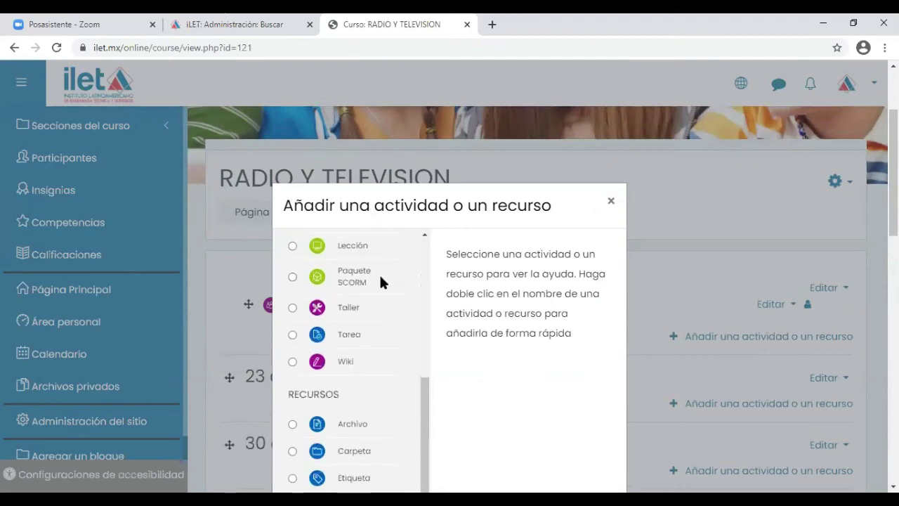
pyautogui.scroll(-3, 377, 315)
pyautogui.scroll(-2, 370, 391)
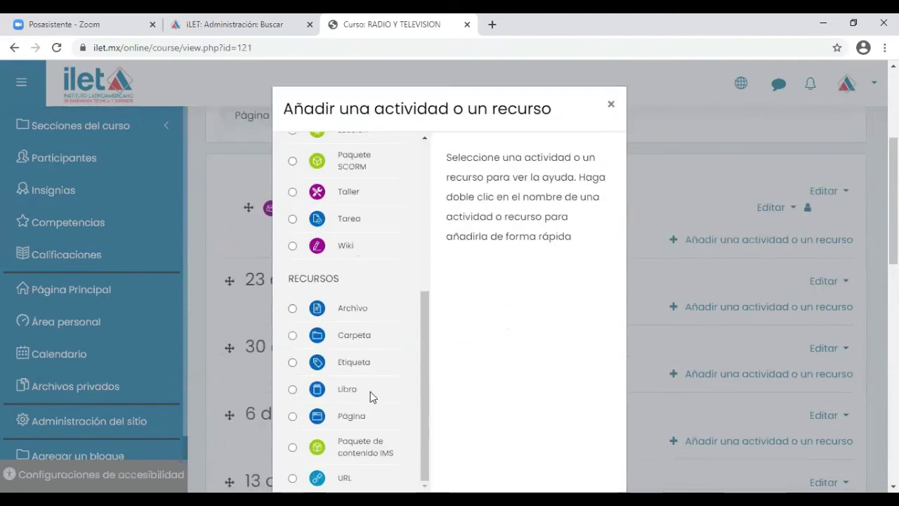
pyautogui.scroll(5, 398, 294)
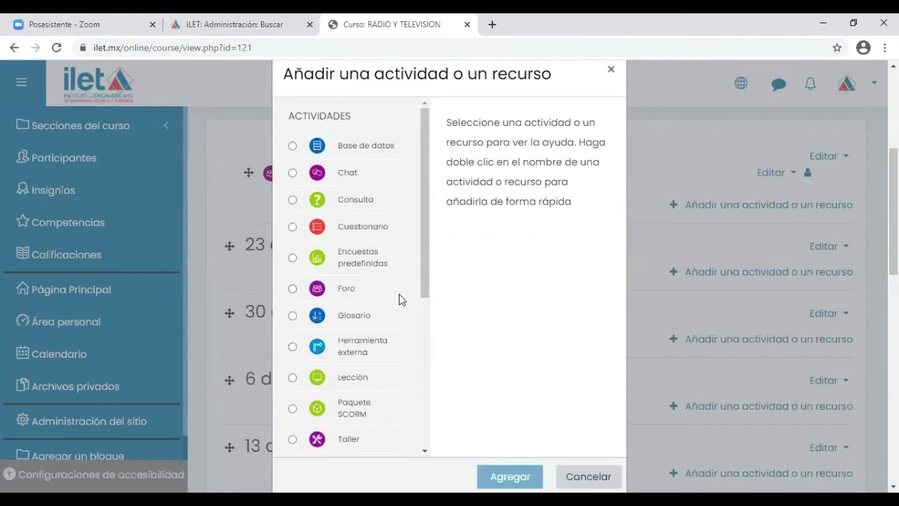
pyautogui.scroll(-5, 398, 295)
pyautogui.scroll(-3, 485, 408)
pyautogui.scroll(5, 478, 405)
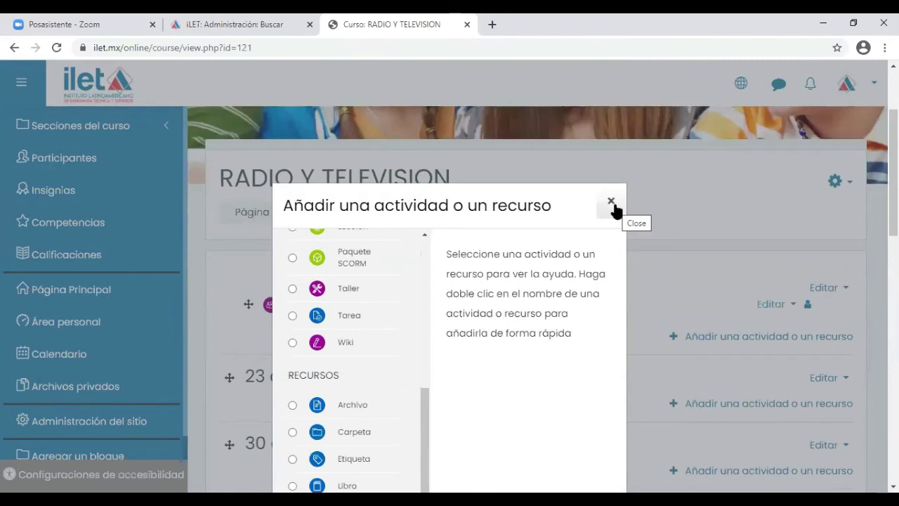
# Close the activity chooser, go to the front page, and open Site administration's Cursos section.
pyautogui.click(613, 206)
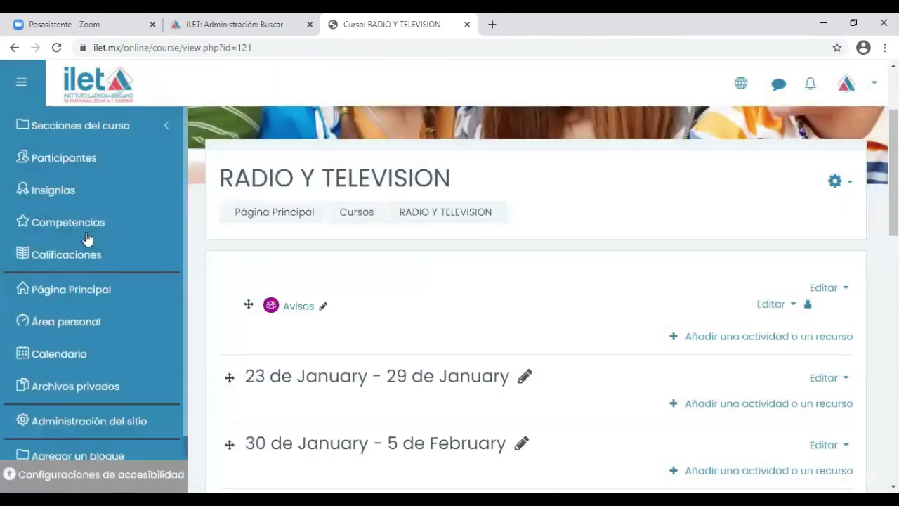
pyautogui.click(95, 96)
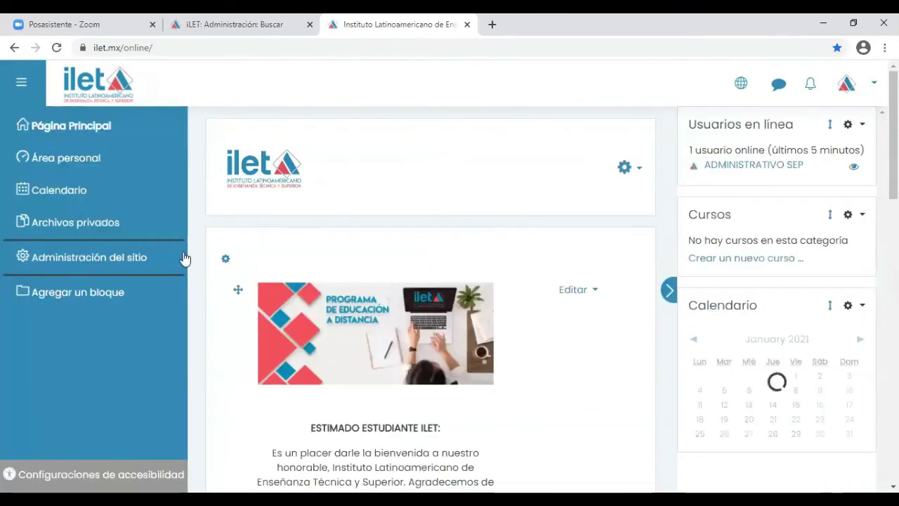
pyautogui.click(117, 261)
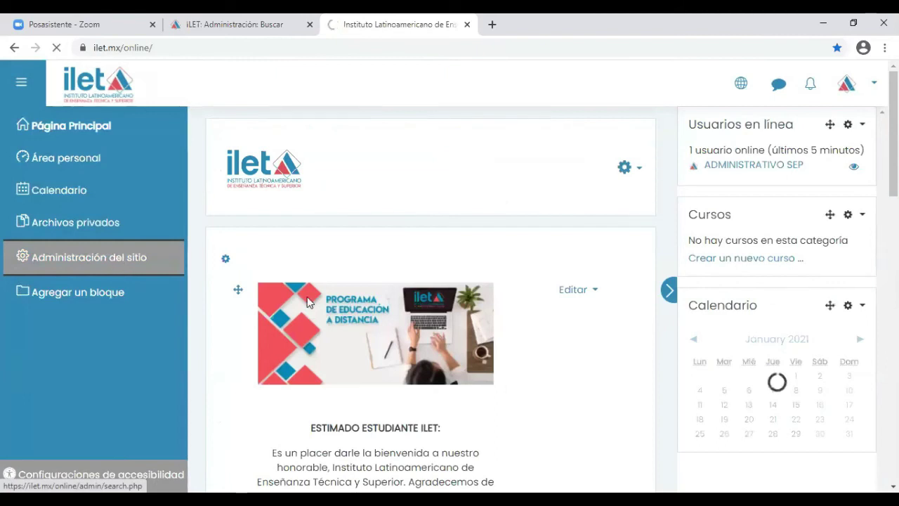
pyautogui.scroll(-3, 134, 255)
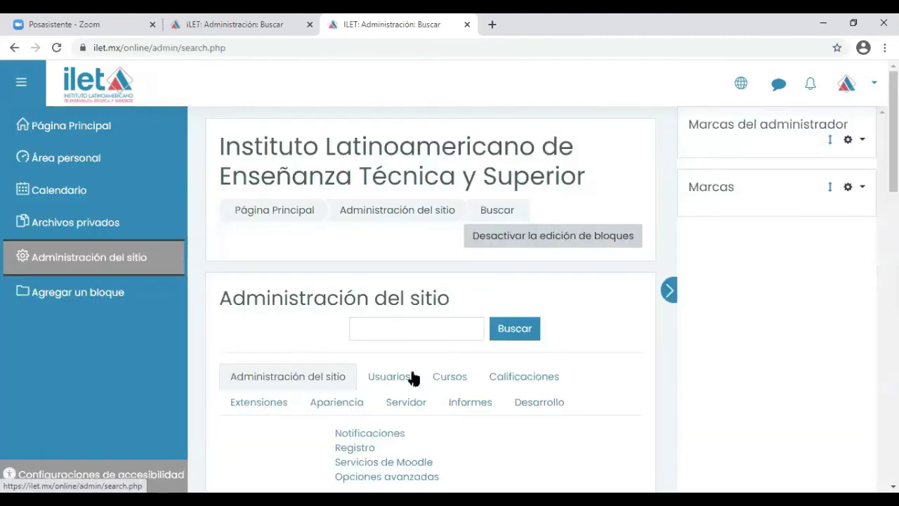
pyautogui.click(450, 379)
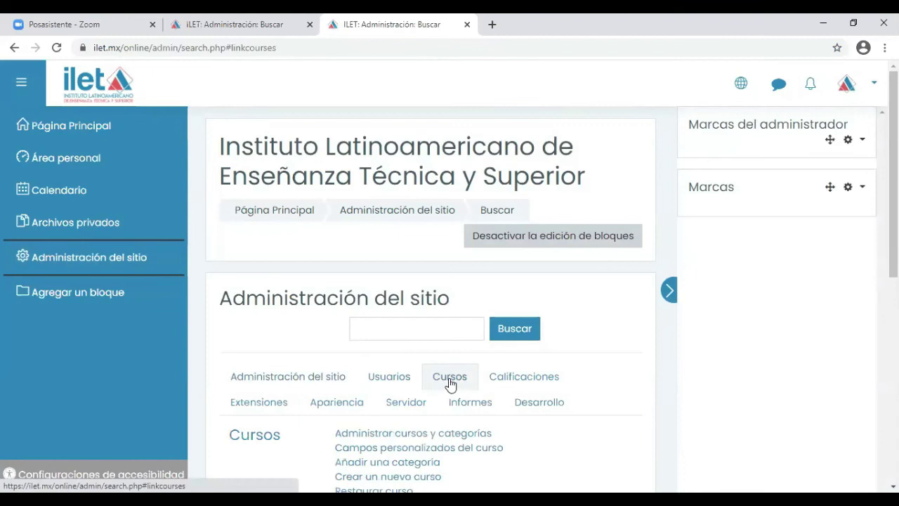
# Open course and category management and go to LICENCIATURA EN ADMINISTRACIÓN's 1º Cuatrimestre category.
pyautogui.click(377, 435)
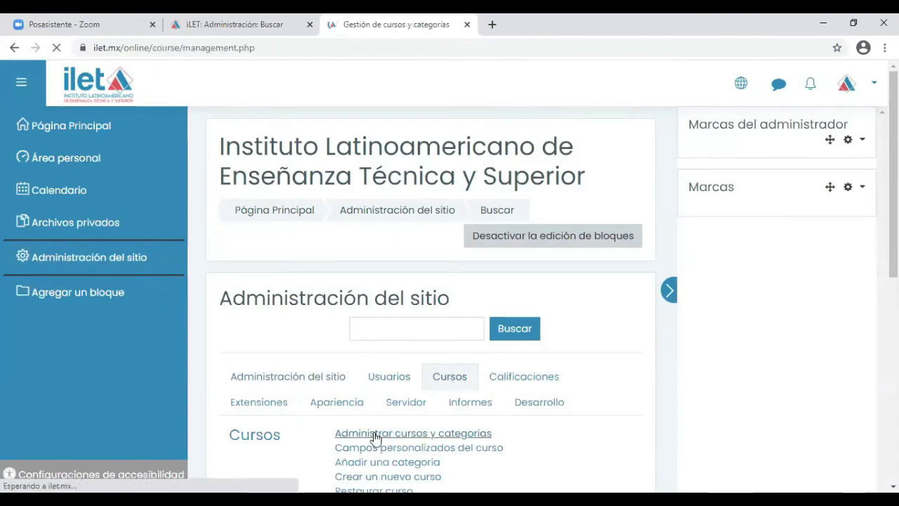
pyautogui.scroll(-2, 413, 295)
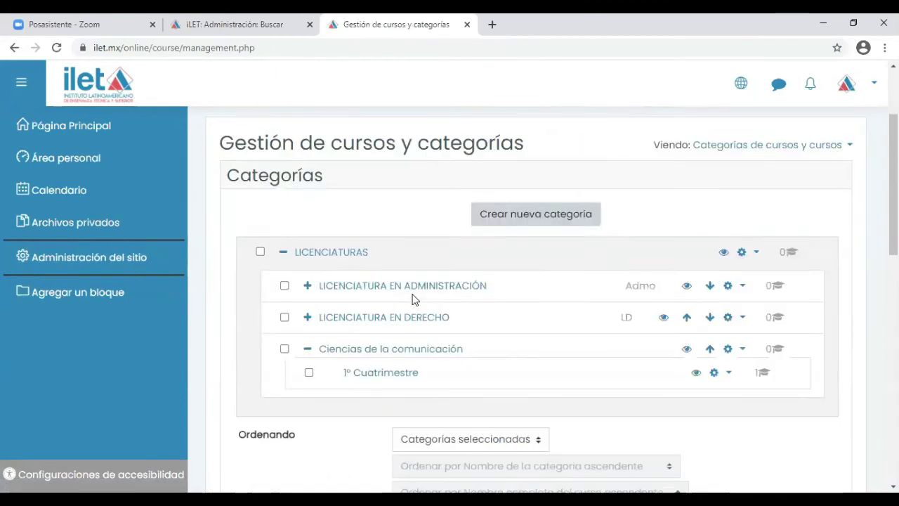
pyautogui.click(309, 286)
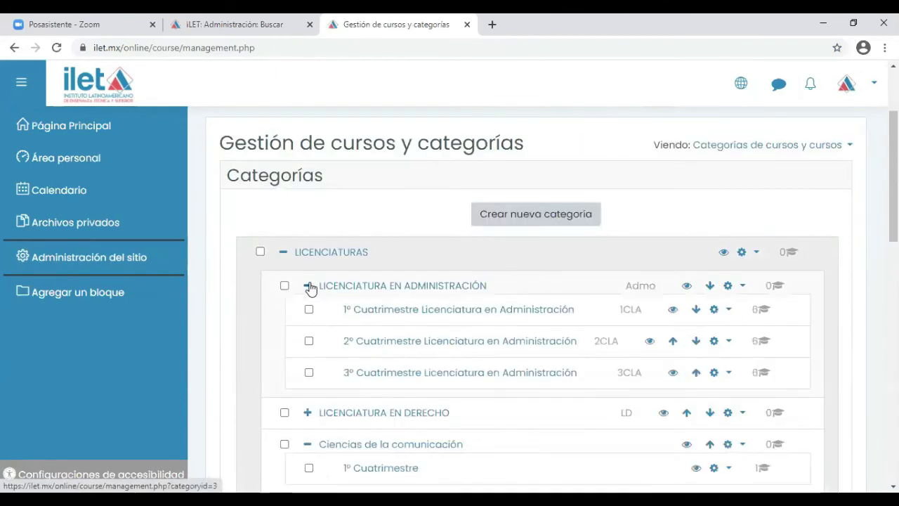
pyautogui.click(401, 313)
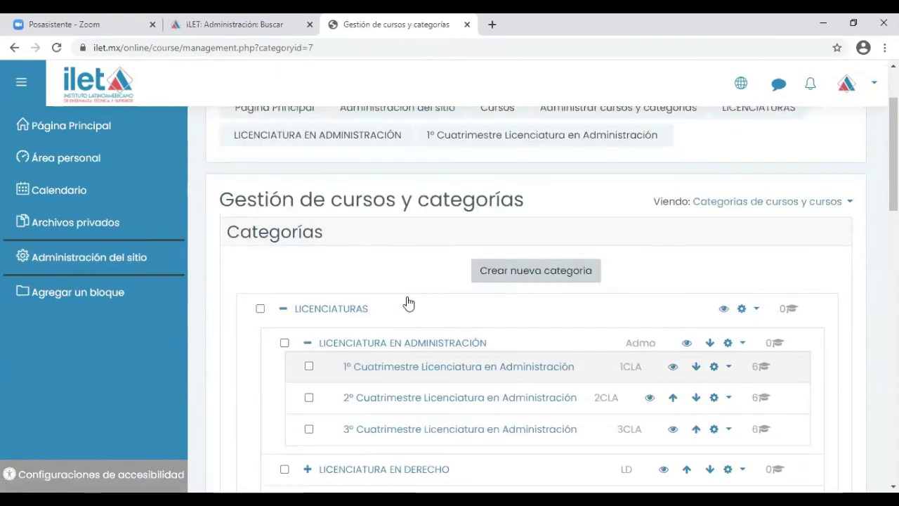
pyautogui.scroll(-1, 422, 280)
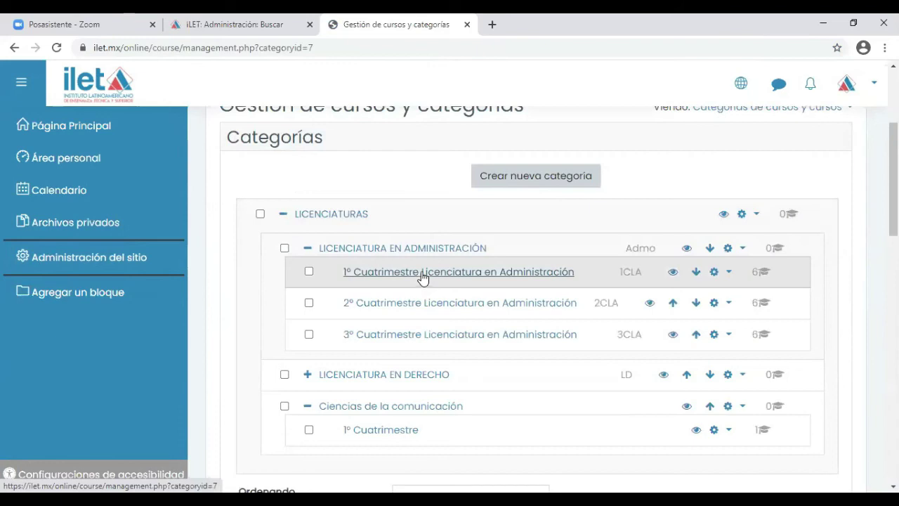
pyautogui.click(422, 278)
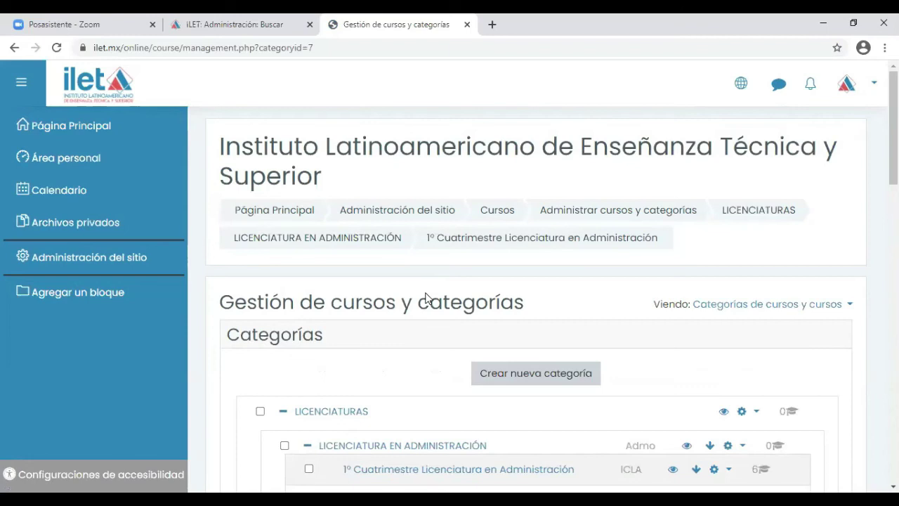
# Show the details of COMUNICACIÓN ORAL Y ESCRITA-LA104, including its Estudiante: 5 role count.
pyautogui.scroll(-3, 414, 301)
pyautogui.scroll(-1, 403, 305)
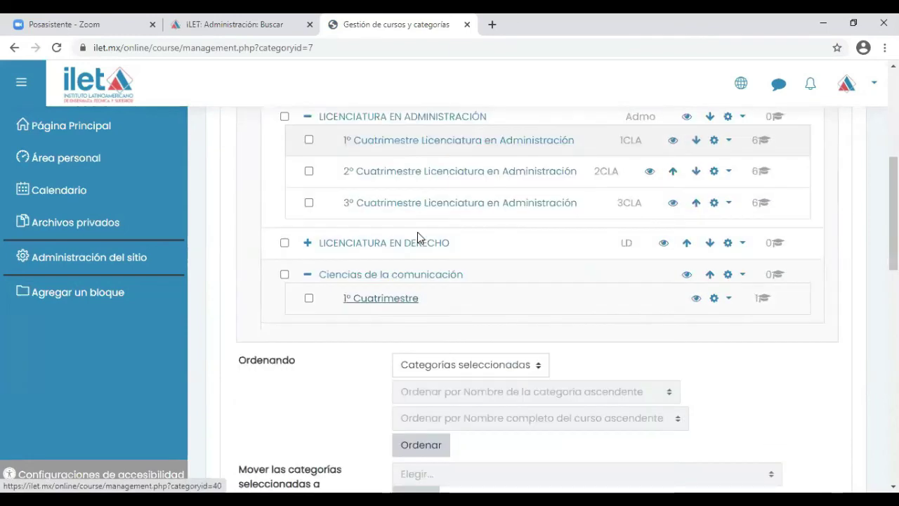
pyautogui.scroll(1, 385, 213)
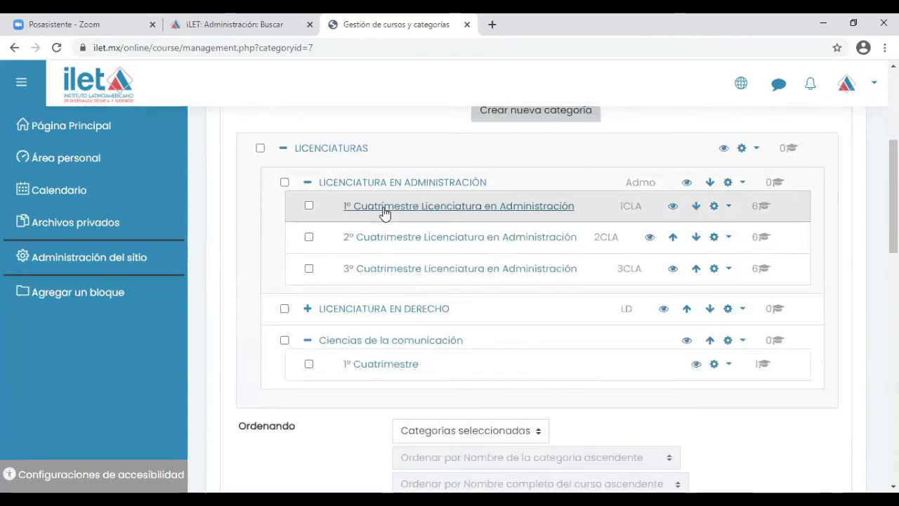
pyautogui.click(410, 316)
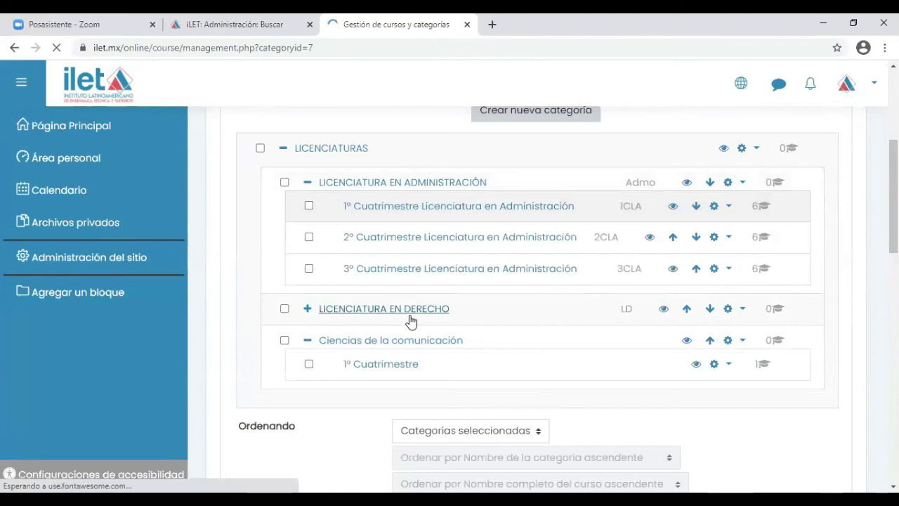
pyautogui.scroll(-10, 387, 295)
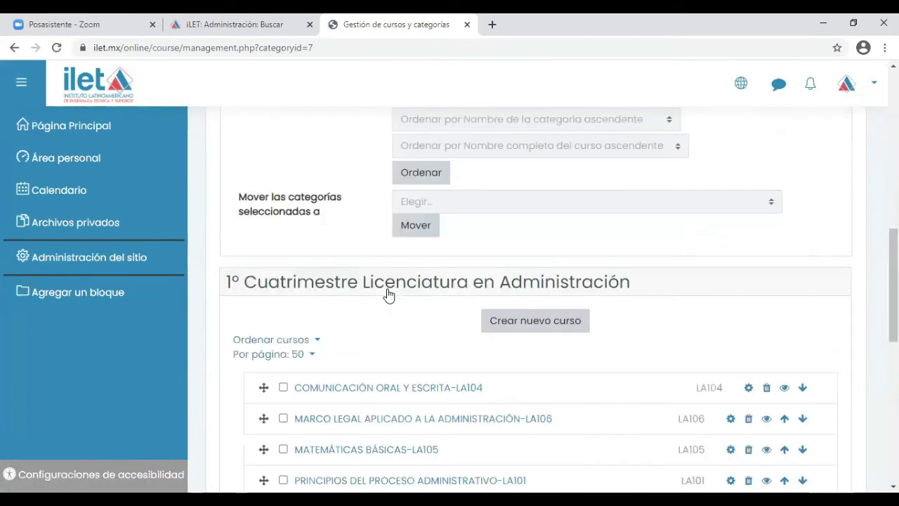
pyautogui.click(380, 269)
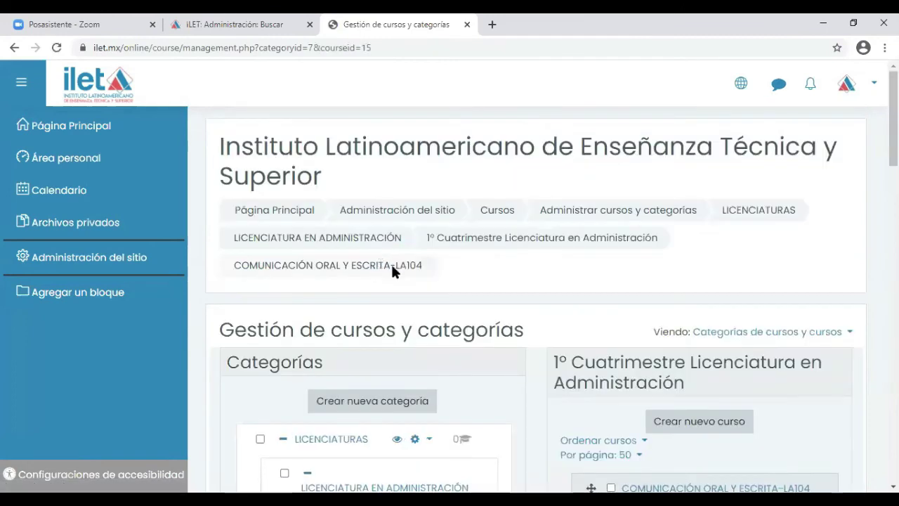
pyautogui.scroll(-10, 345, 367)
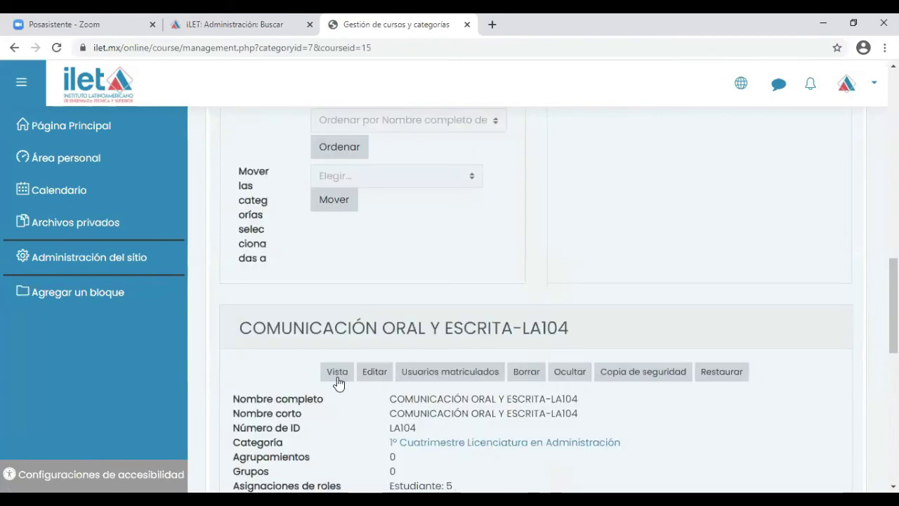
pyautogui.click(337, 372)
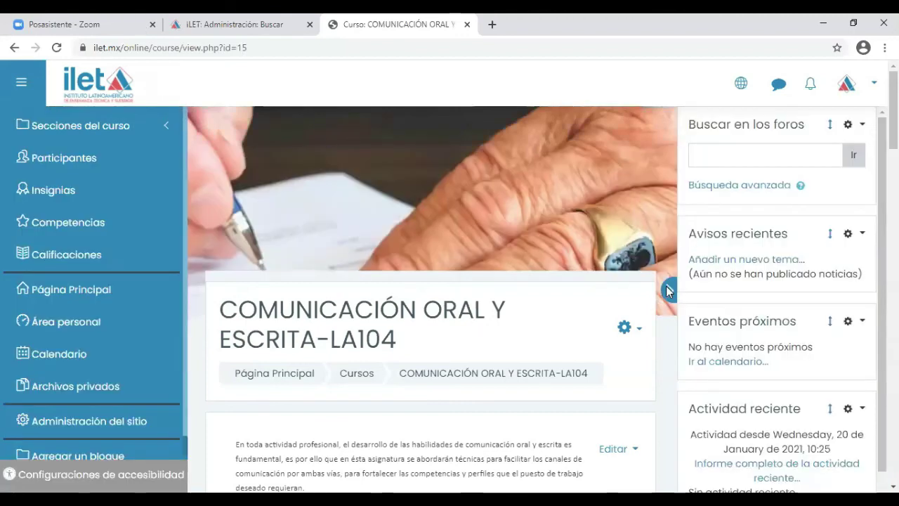
pyautogui.scroll(-5, 667, 292)
pyautogui.click(667, 291)
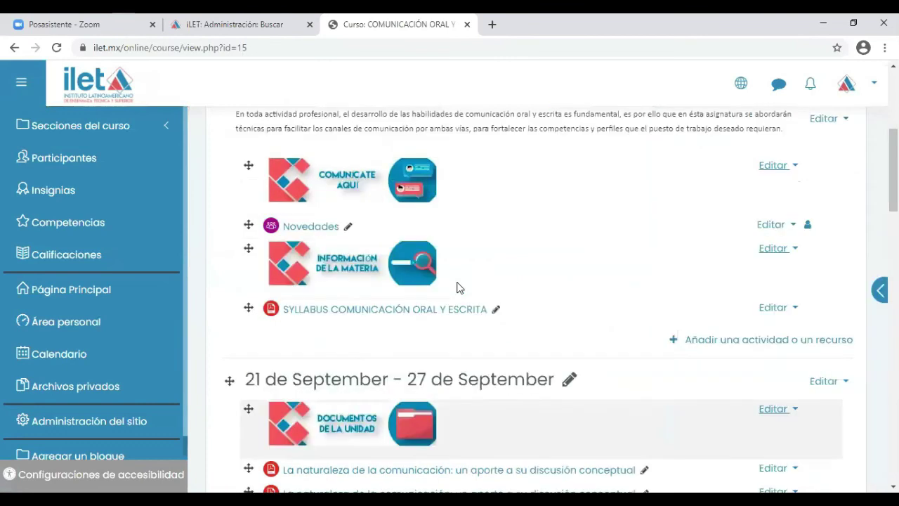
pyautogui.scroll(5, 457, 288)
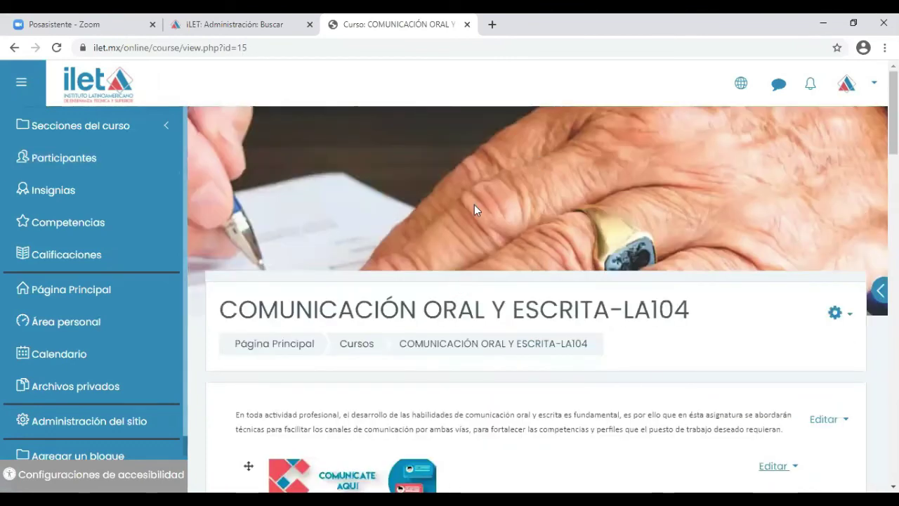
pyautogui.scroll(-1, 474, 204)
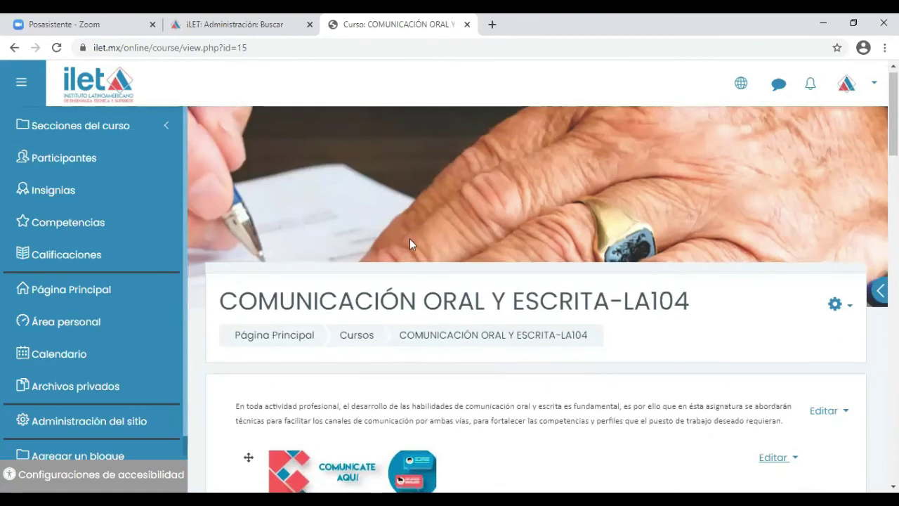
pyautogui.scroll(-3, 414, 237)
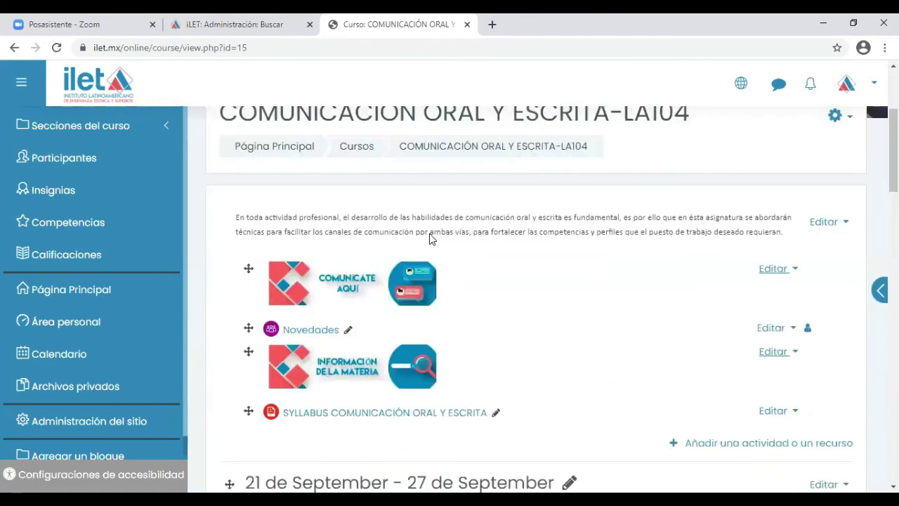
pyautogui.scroll(-1, 422, 237)
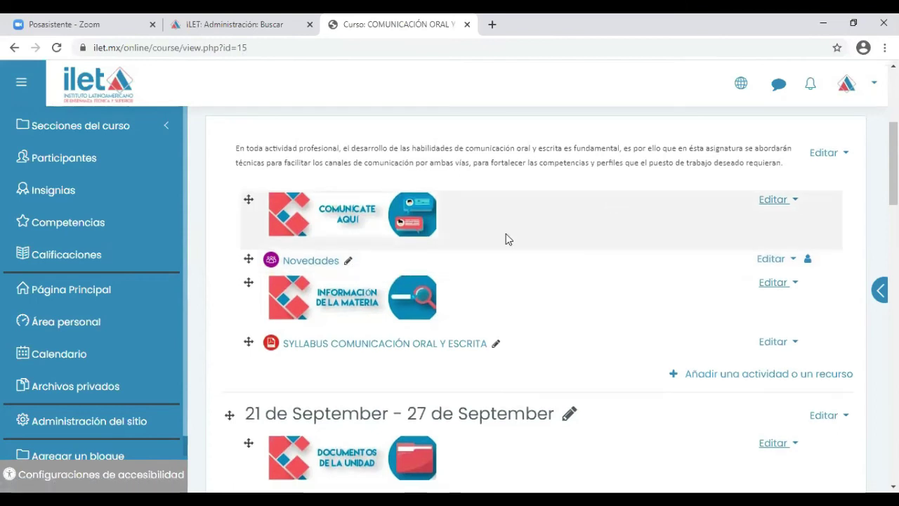
pyautogui.scroll(-2, 506, 235)
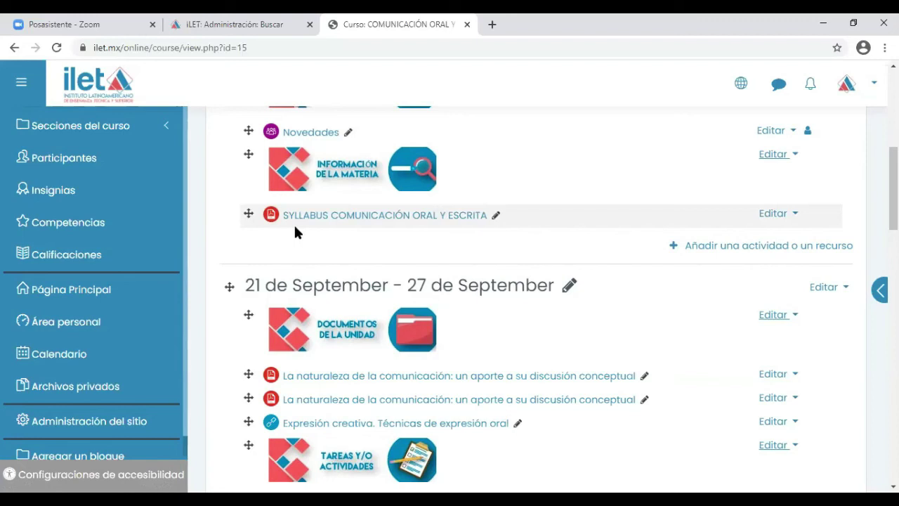
pyautogui.scroll(-1, 426, 232)
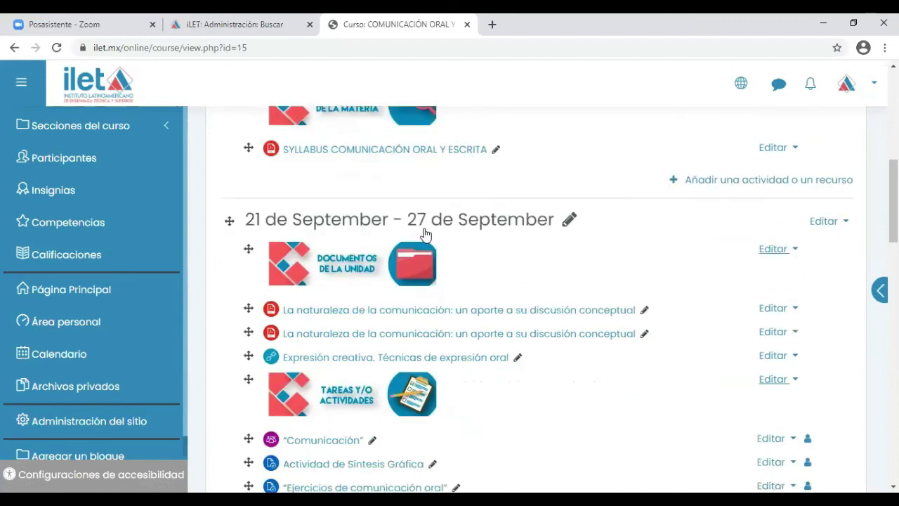
pyautogui.scroll(-1, 343, 192)
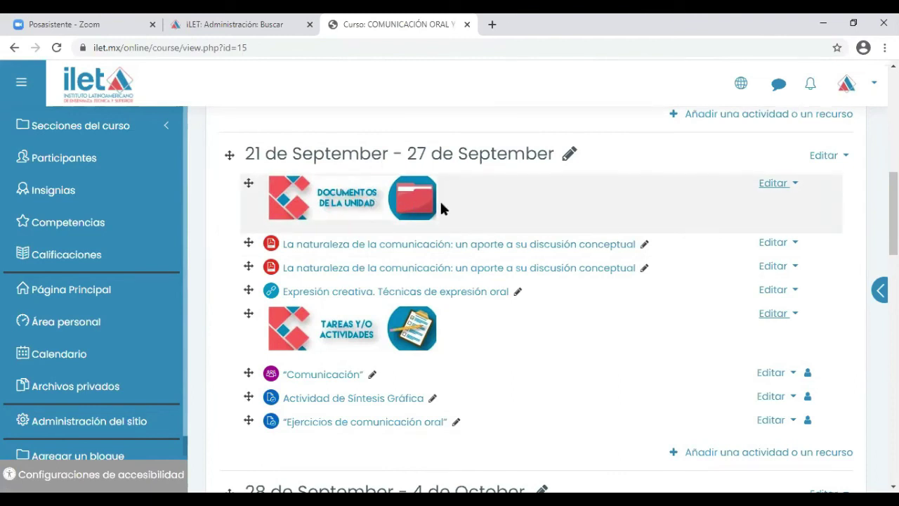
pyautogui.scroll(3, 344, 214)
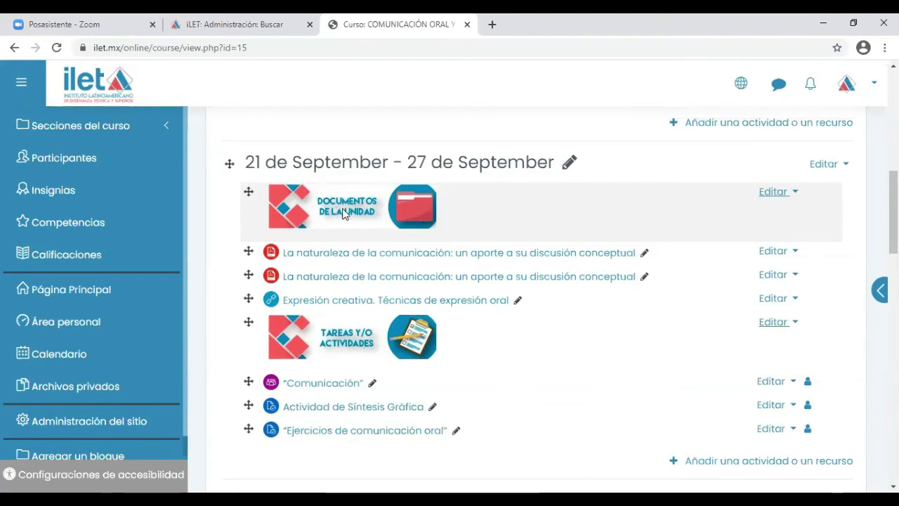
pyautogui.scroll(5, 344, 214)
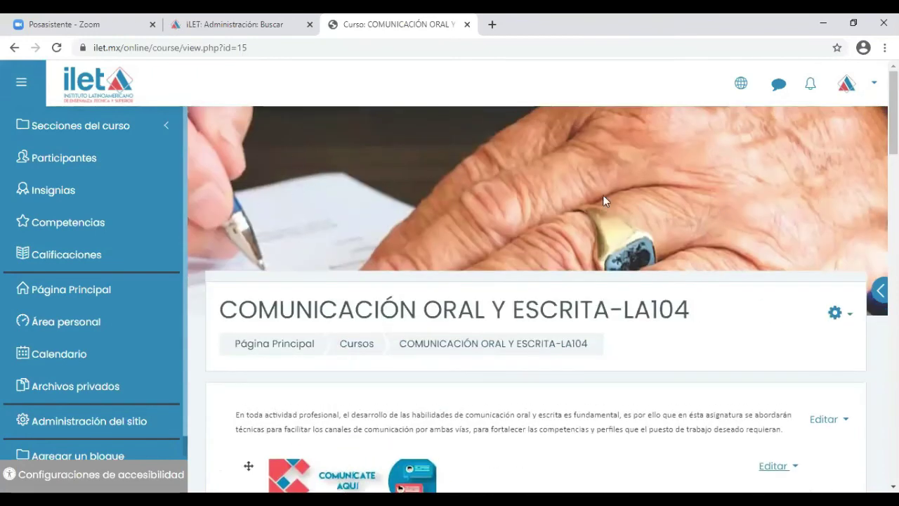
pyautogui.scroll(-8, 475, 216)
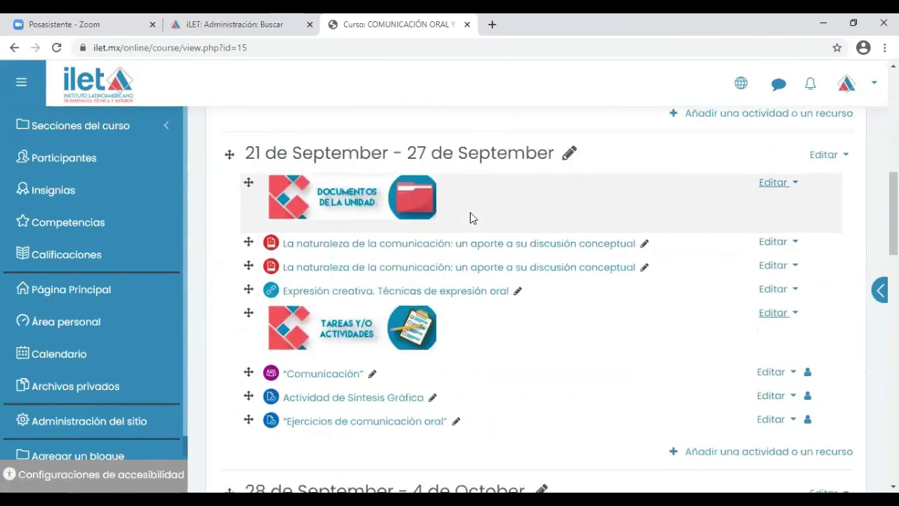
pyautogui.scroll(-1, 469, 213)
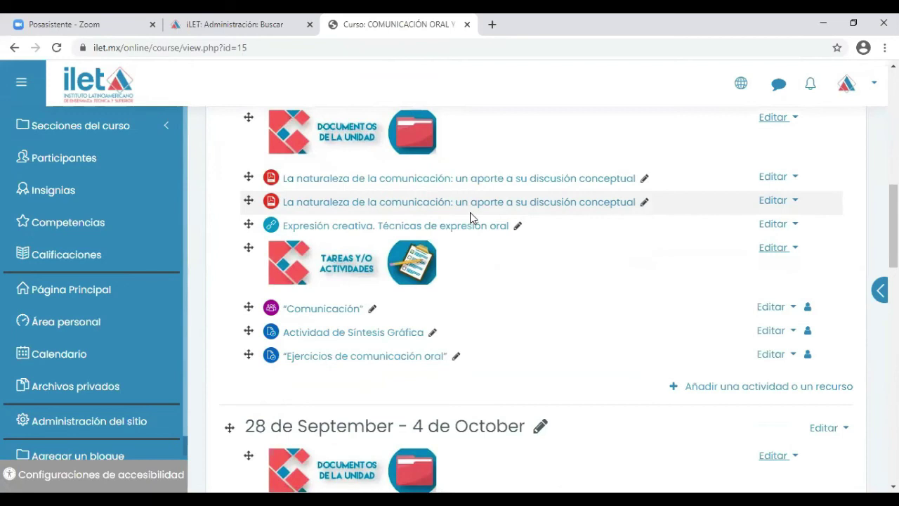
pyautogui.scroll(1, 470, 212)
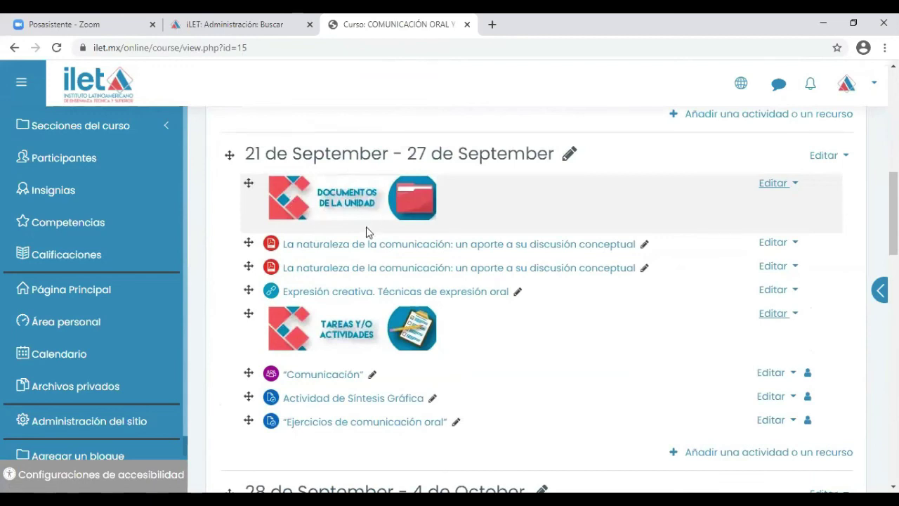
pyautogui.scroll(-1, 365, 231)
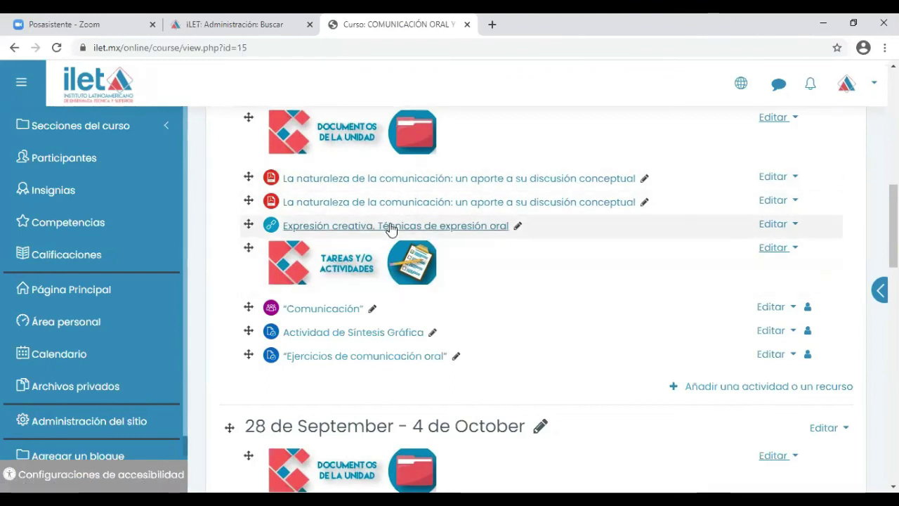
pyautogui.scroll(-2, 392, 224)
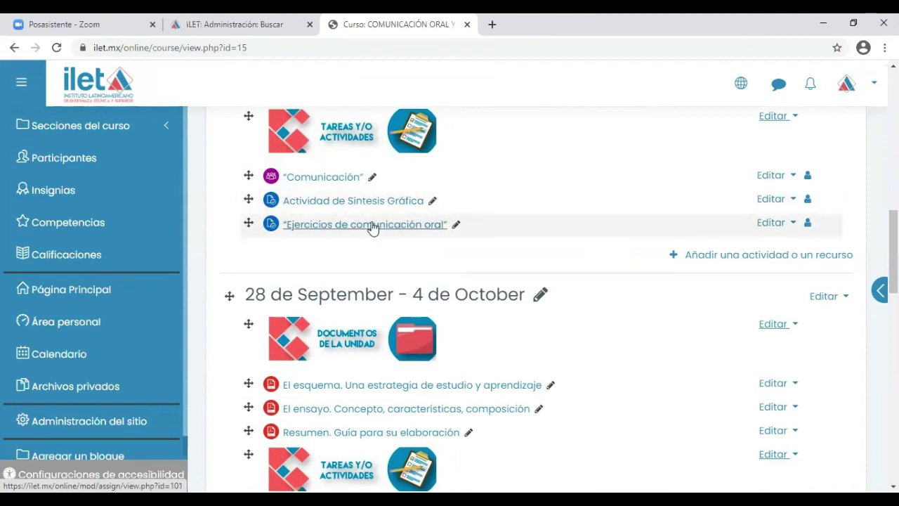
pyautogui.scroll(-2, 370, 228)
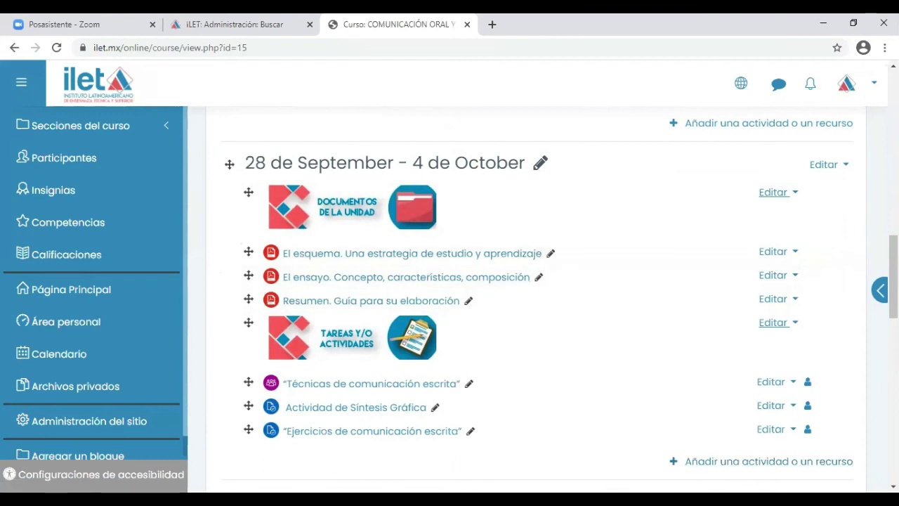
pyautogui.scroll(-3, 460, 324)
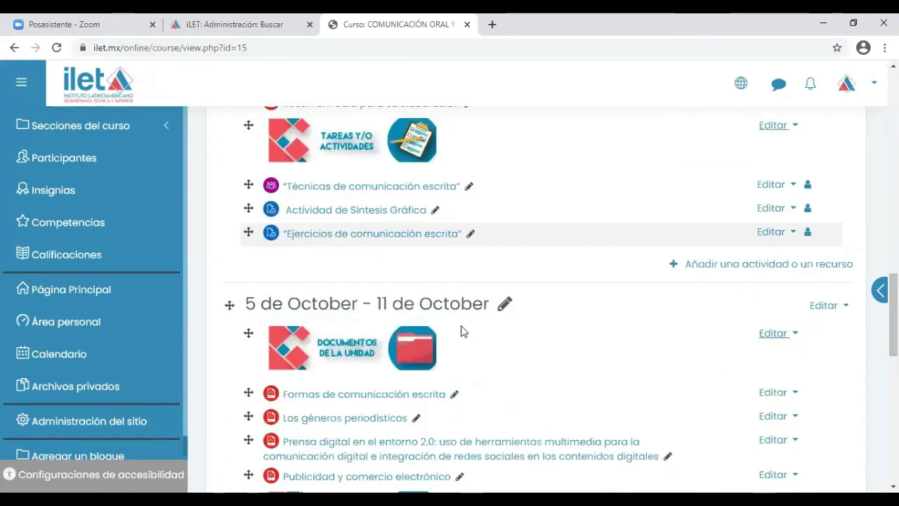
pyautogui.scroll(-4, 462, 326)
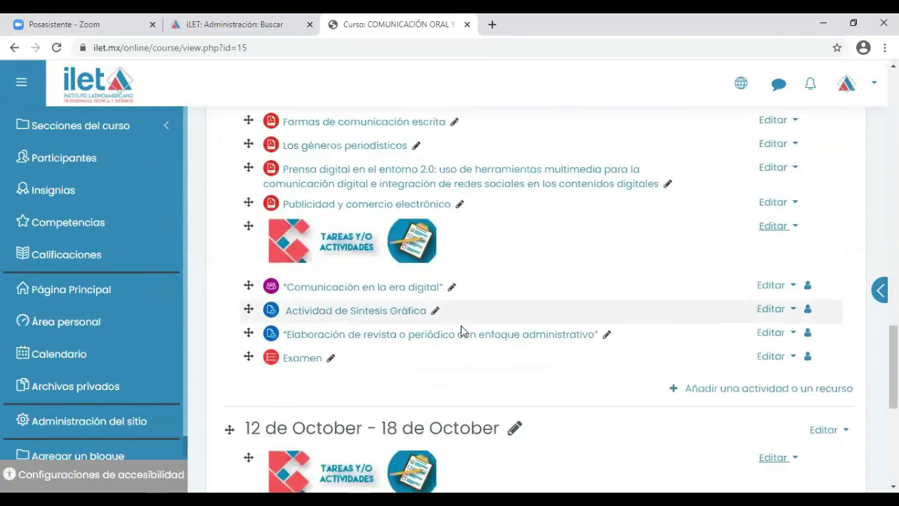
pyautogui.scroll(-1, 460, 325)
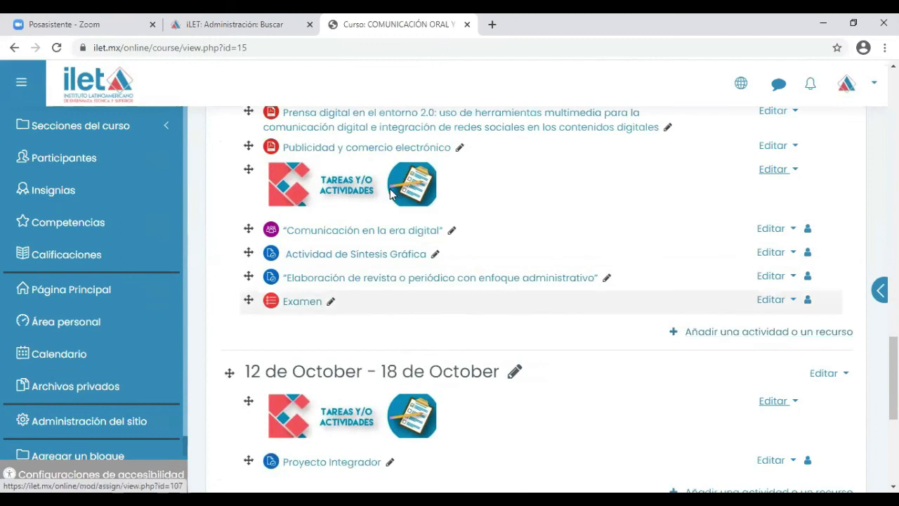
pyautogui.scroll(-4, 449, 231)
pyautogui.scroll(2, 446, 234)
pyautogui.scroll(5, 462, 222)
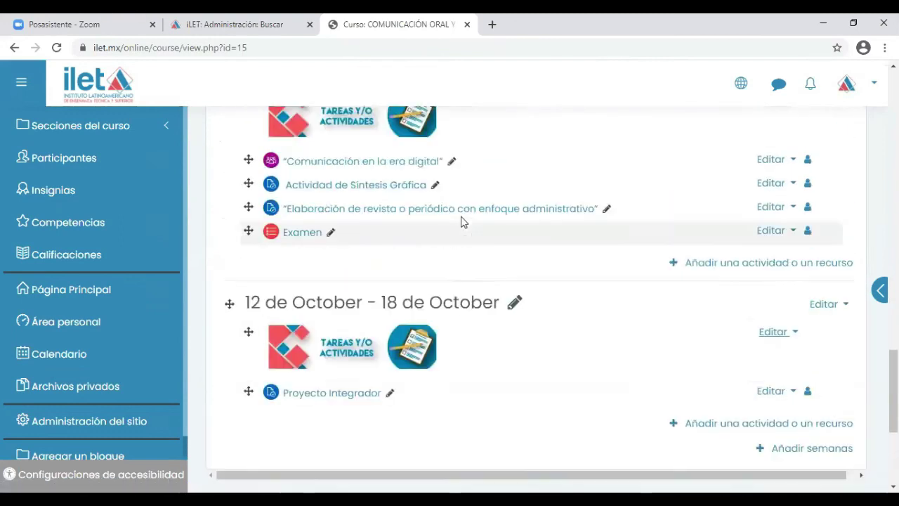
pyautogui.scroll(4, 457, 223)
pyautogui.scroll(10, 457, 223)
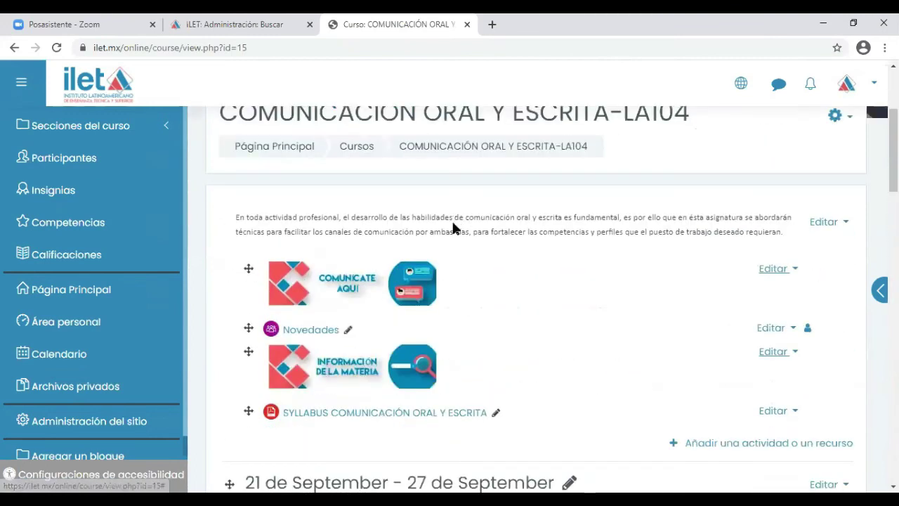
# Review the course page once more, then return to the ILET site front page.
pyautogui.scroll(-1, 421, 224)
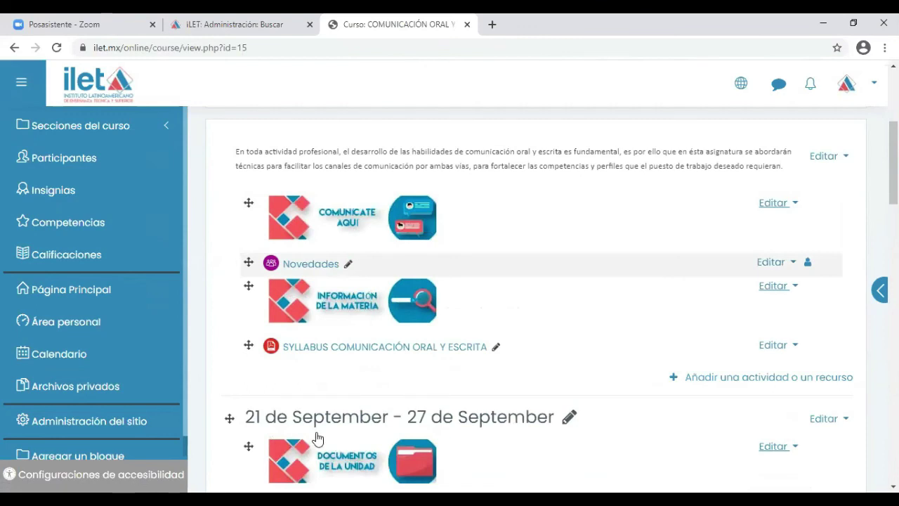
pyautogui.scroll(-3, 393, 344)
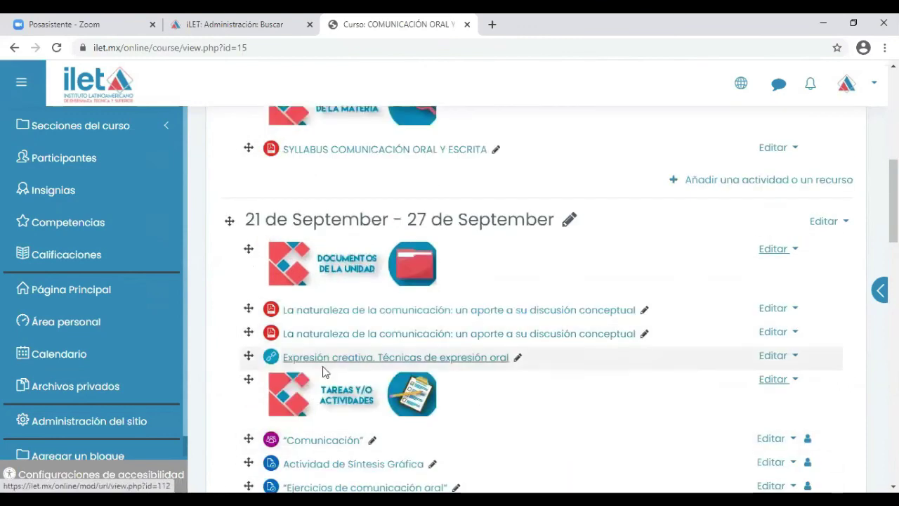
pyautogui.scroll(-2, 375, 354)
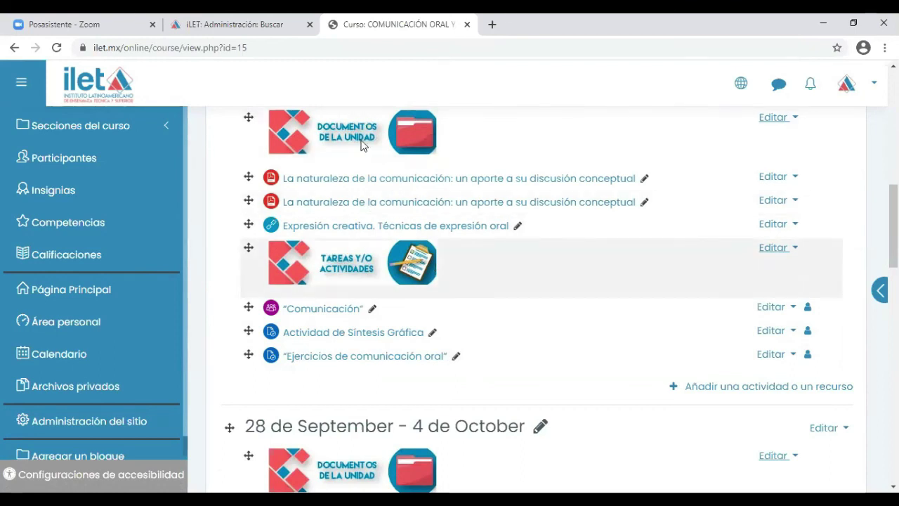
pyautogui.scroll(4, 400, 278)
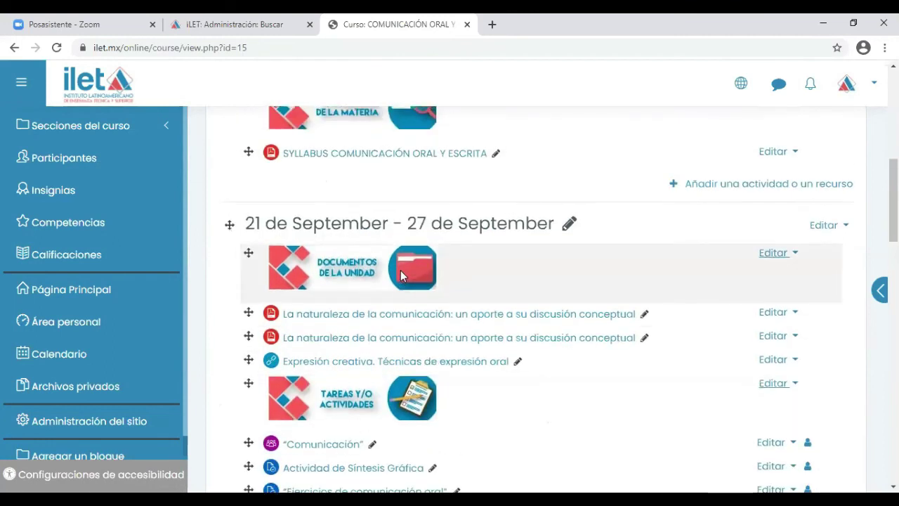
pyautogui.scroll(1, 400, 276)
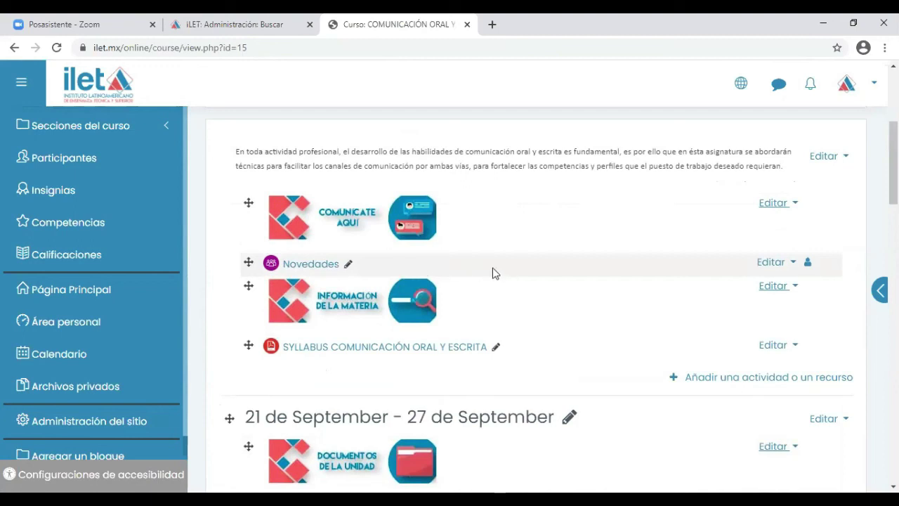
pyautogui.click(103, 91)
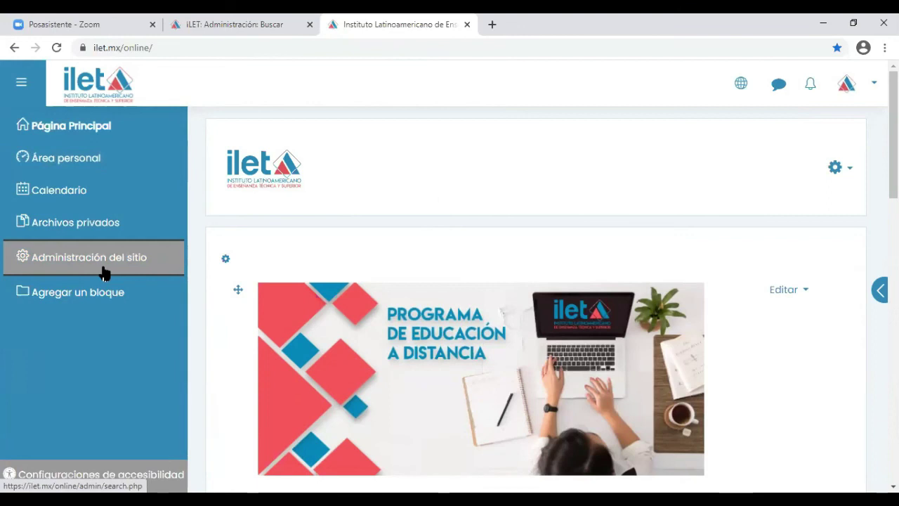
# Show Site administration's Apariencia links, from Logotipos down to Tours para usuario.
pyautogui.click(113, 257)
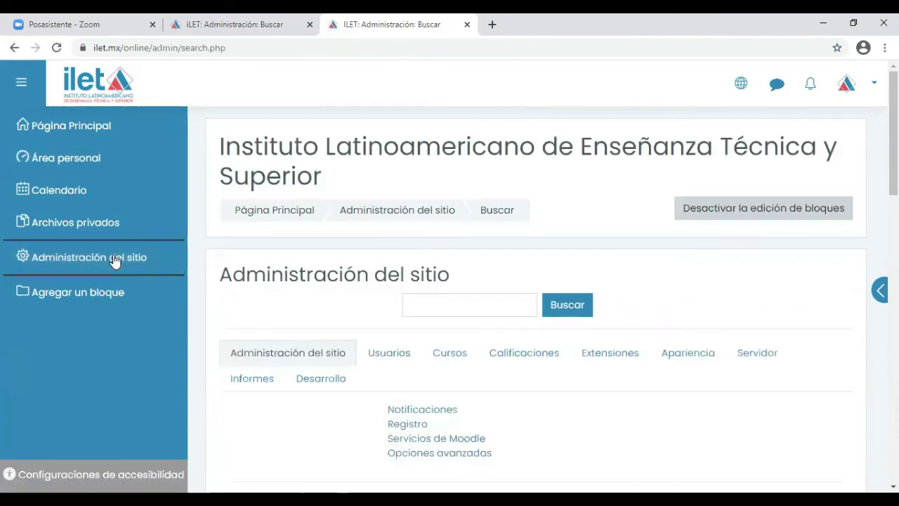
pyautogui.click(694, 356)
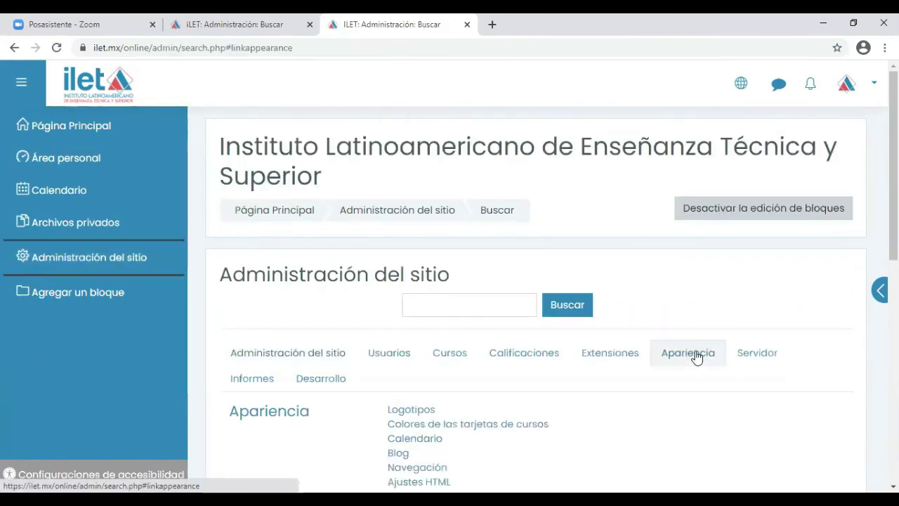
pyautogui.scroll(-1, 532, 371)
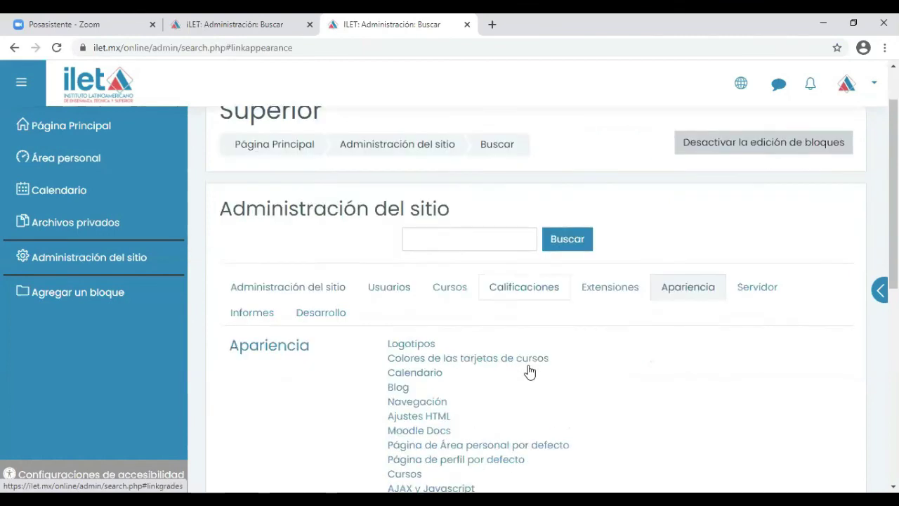
pyautogui.scroll(-1, 530, 372)
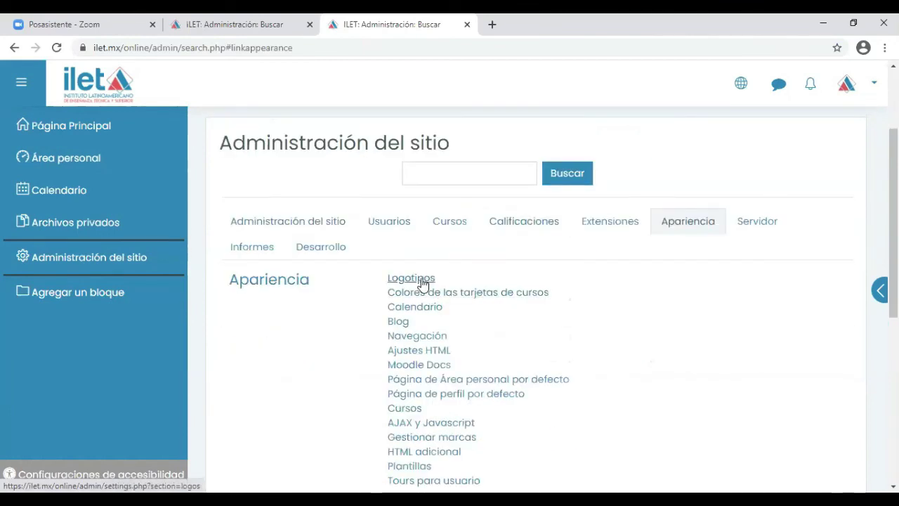